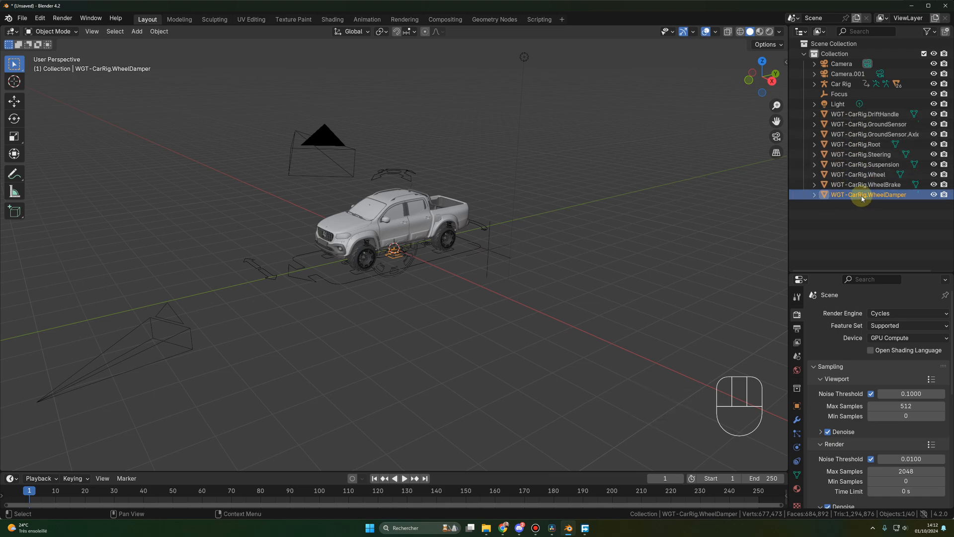
Hide all the WGT-CarRig widget objects, from DriftHandle through WheelDamper, from the viewport
shift+click(863, 116)
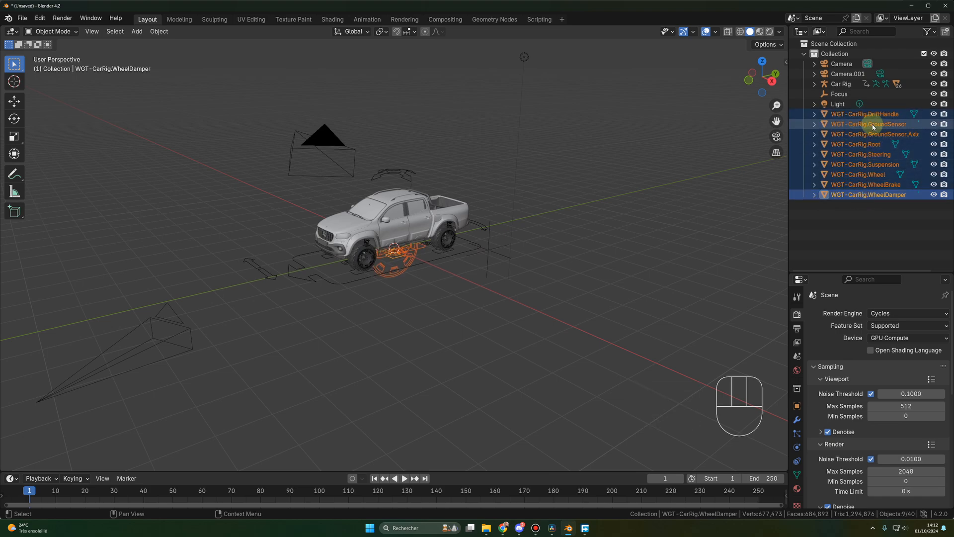
key(h)
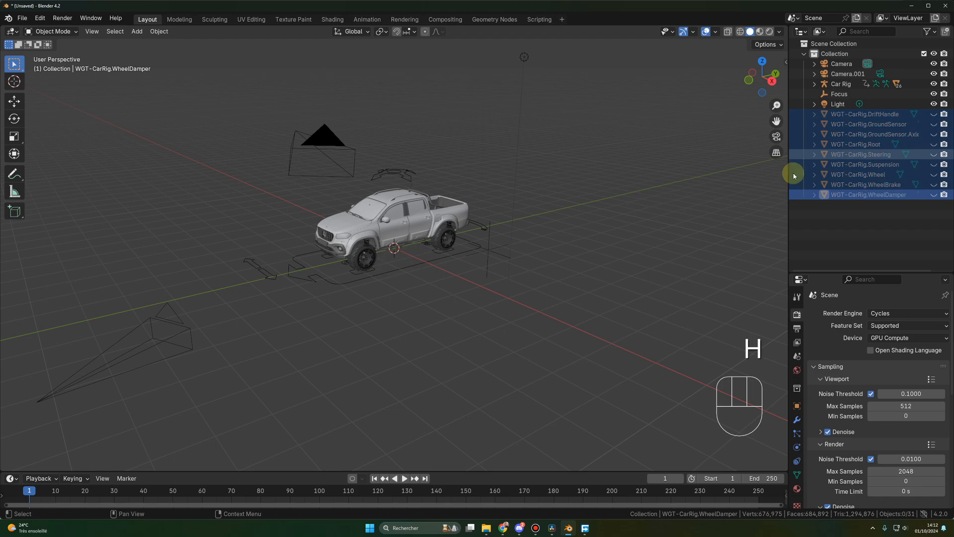
middle_drag(607, 267, 518, 324)
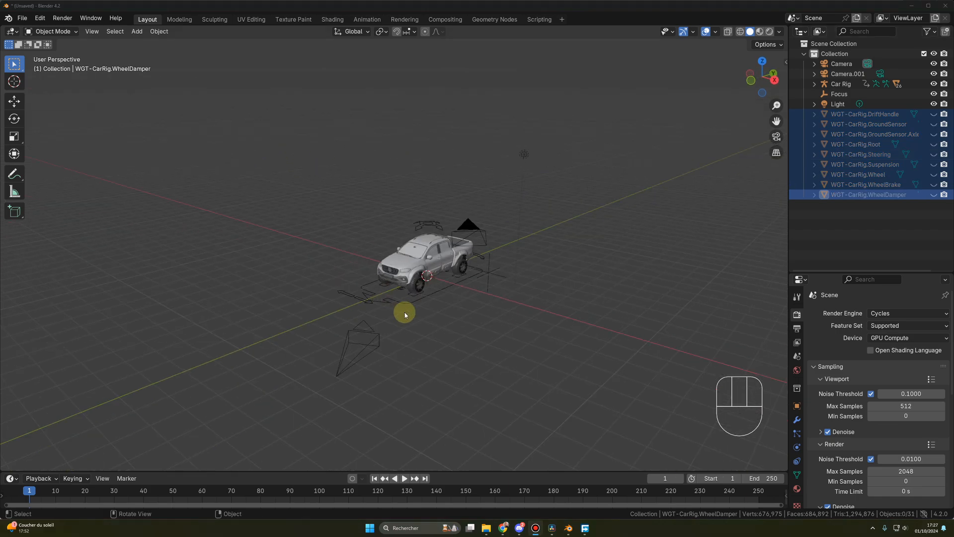
mouse_move(405, 314)
middle_down()
mouse_move(392, 315)
mouse_move(405, 316)
middle_up()
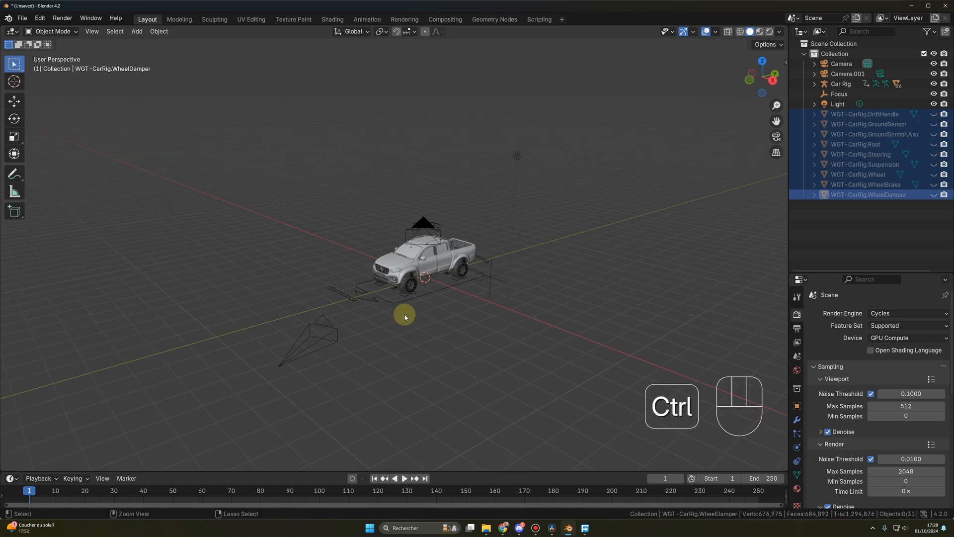
Save the scene as easyScene.blend in the D:\blender\Project folder
key(ctrl+s)
click(142, 420)
text(easyScene)
key(Return)
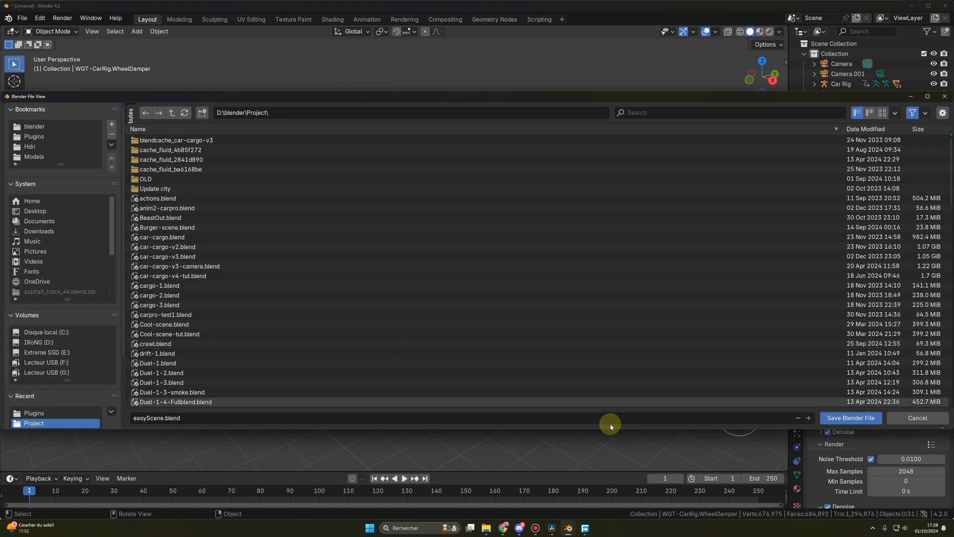
click(846, 419)
middle_drag(428, 327, 379, 308)
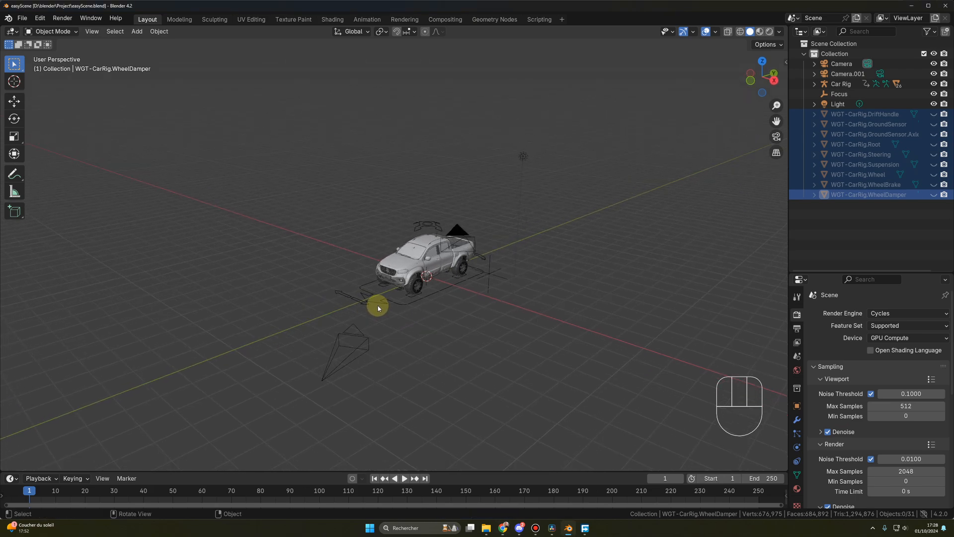
Switch to Poly Haven in the browser, search its textures for "asph" and open the Asphalt Track texture page
key(alt+Tab)
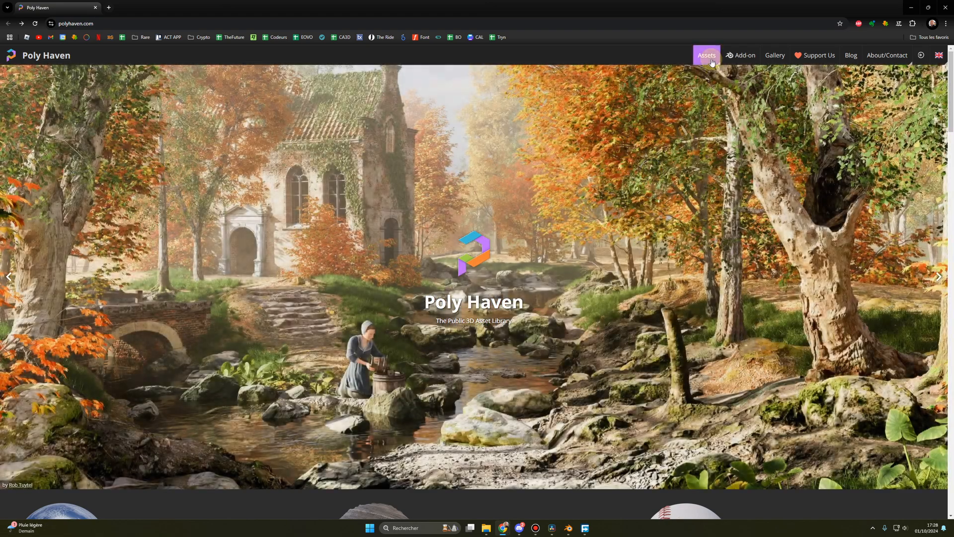
mouse_move(706, 55)
click(701, 88)
click(594, 88)
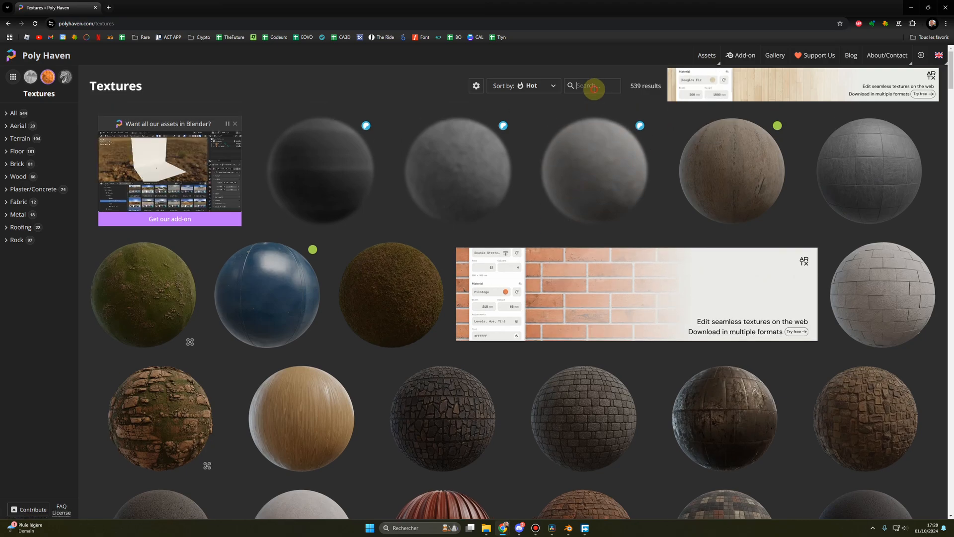
text(asph)
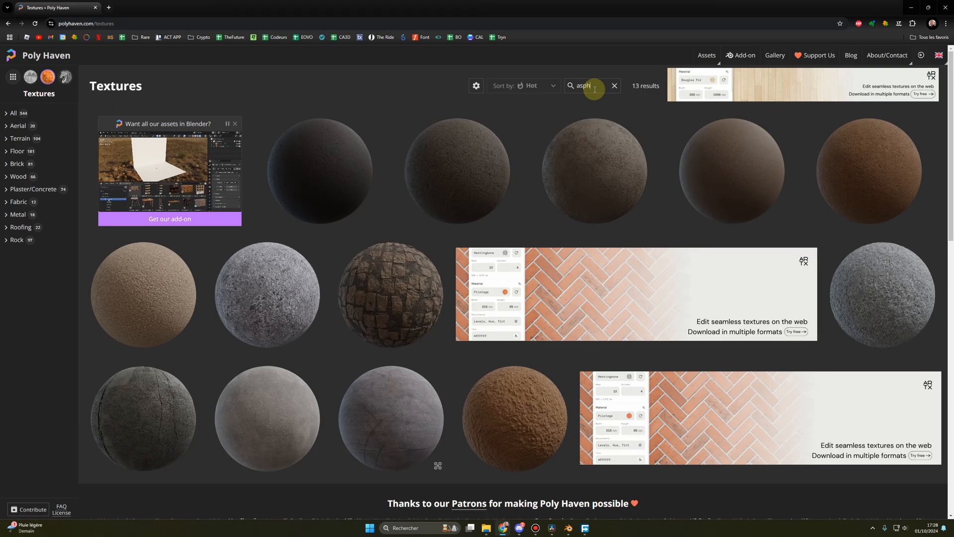
click(327, 172)
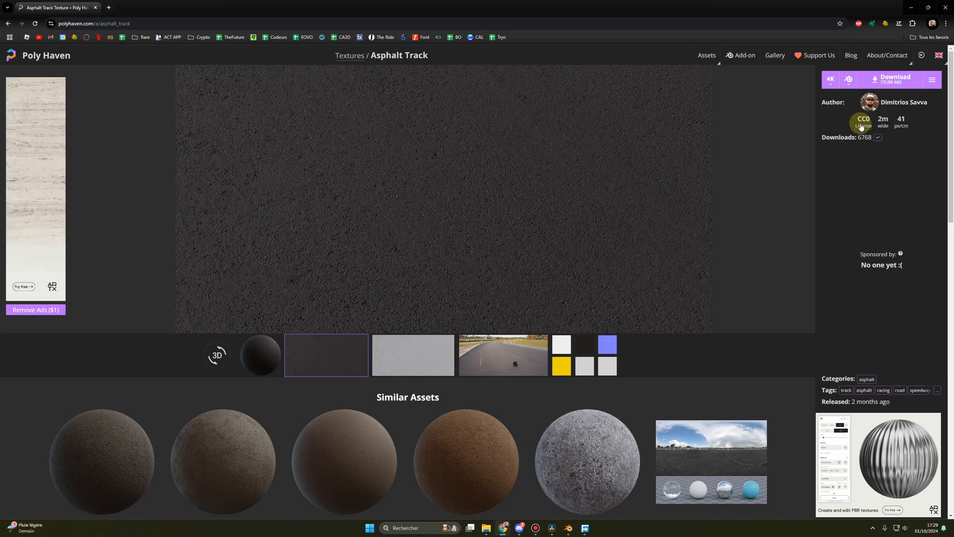
Check the Asphalt Track texture's real-world size, and open the textures folder inside concrete_floor_02_4k.blend in File Explorer
mouse_move(868, 122)
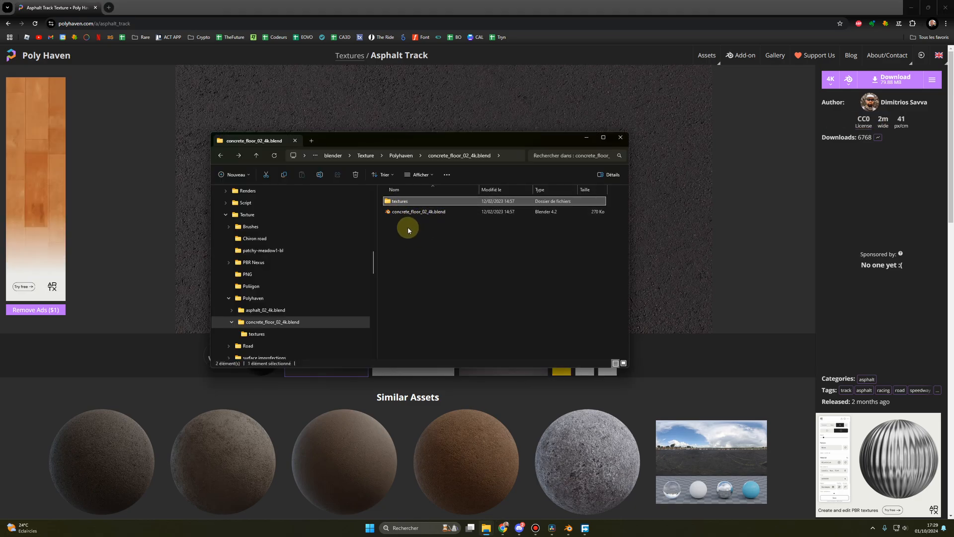
double_click(395, 201)
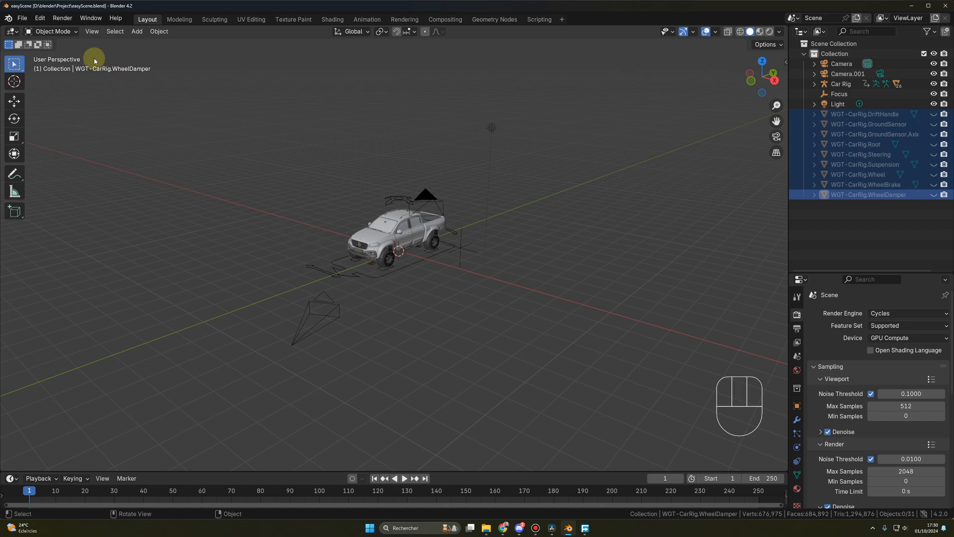
Open Blender's add-on preferences and search the installed add-ons for "wr"
click(40, 18)
click(66, 146)
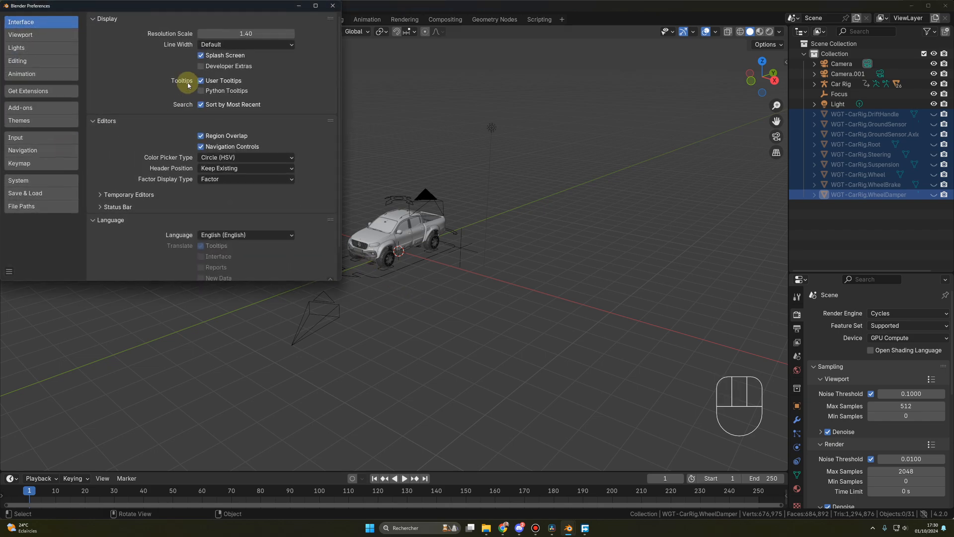
click(29, 109)
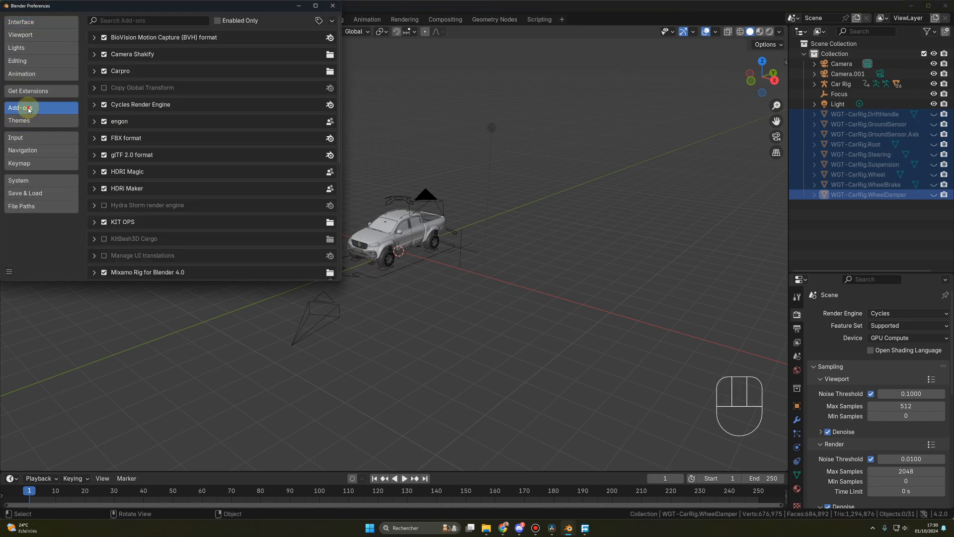
click(151, 20)
text(wr)
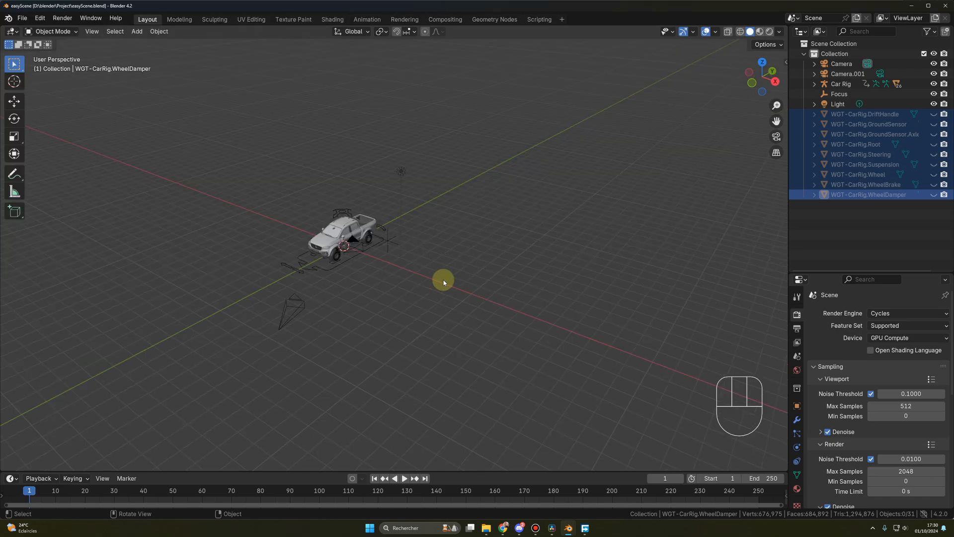
Add a plane and move it horizontally away from the truck to about X 5.95 m, Y -0.26 m
key(shift+a)
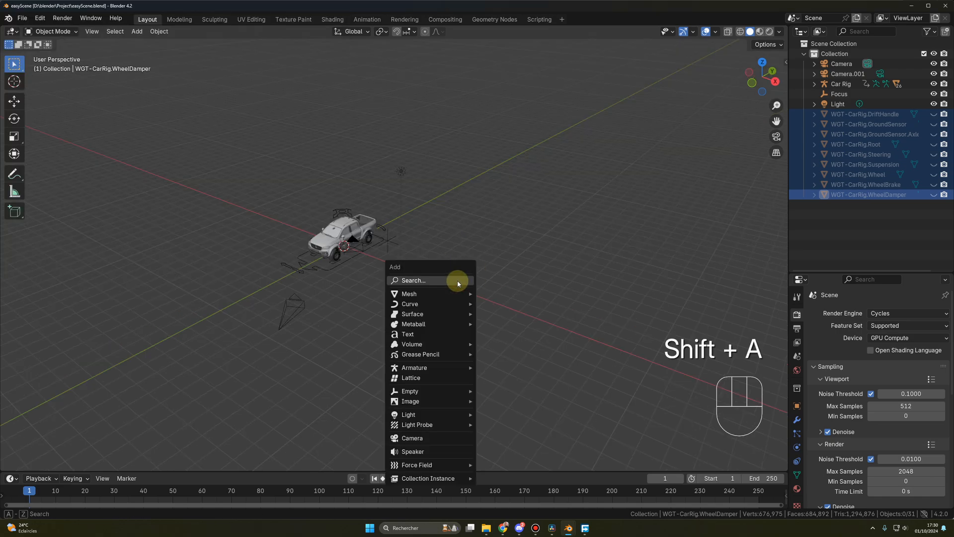
mouse_move(417, 294)
click(493, 293)
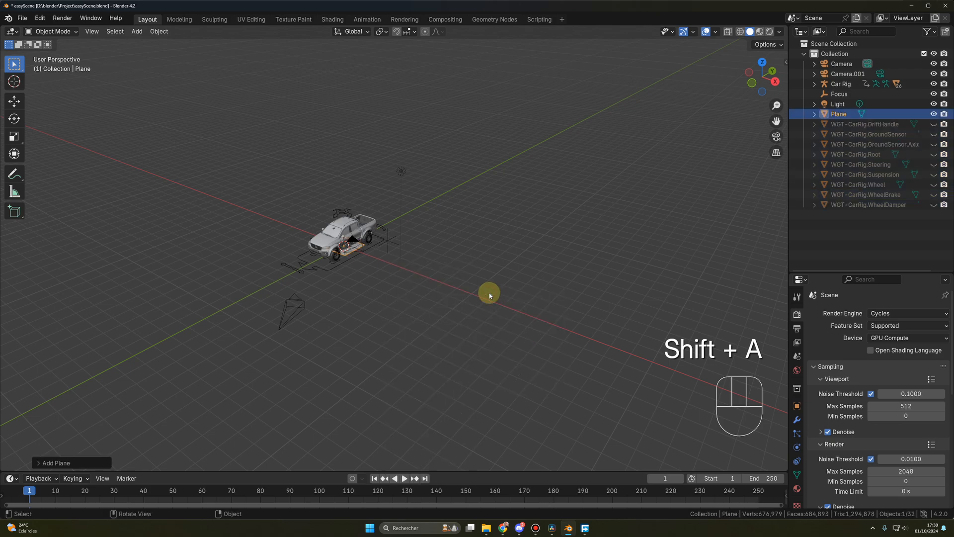
key(g)
key(shift+z)
click(557, 321)
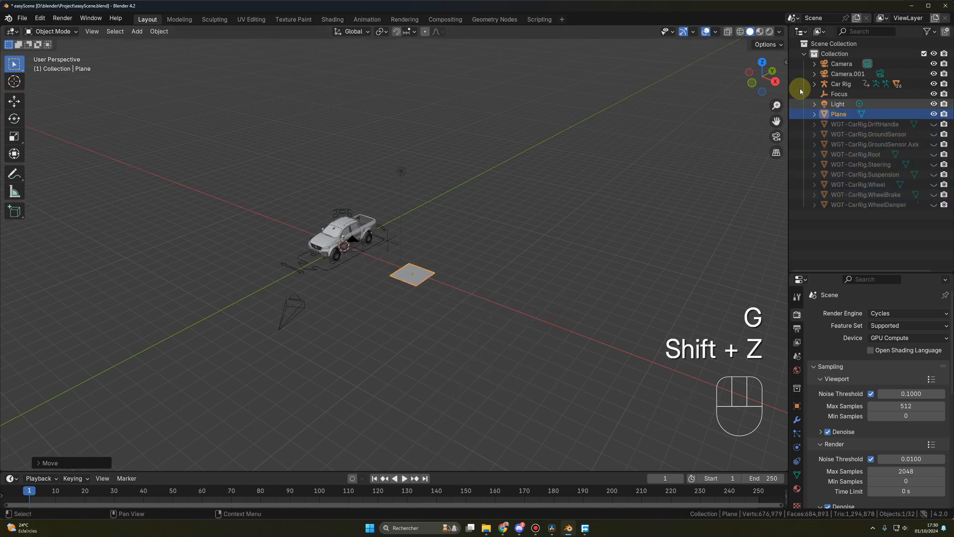
Compare the plane's dimensions with the real-world size of the Asphalt Track texture on Poly Haven
key(n)
click(782, 64)
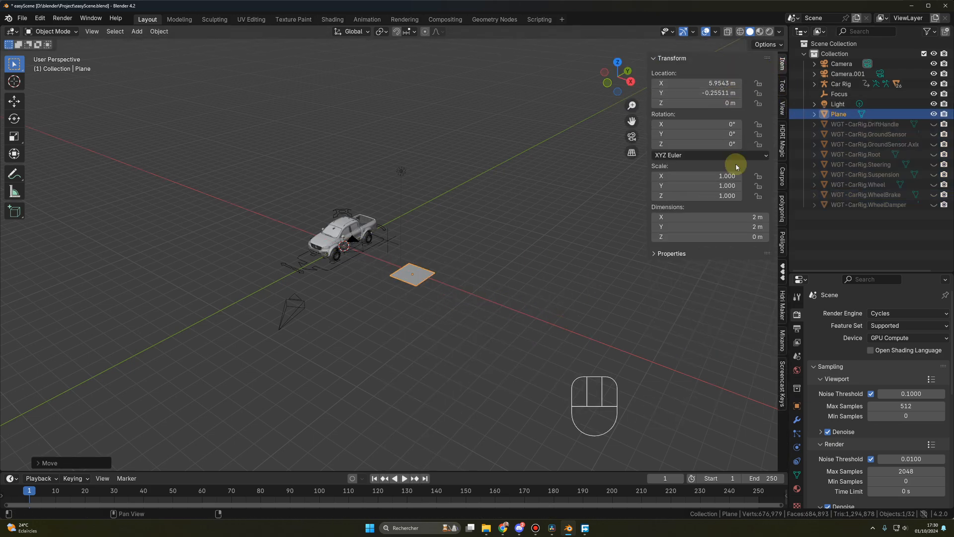
key(alt+Tab)
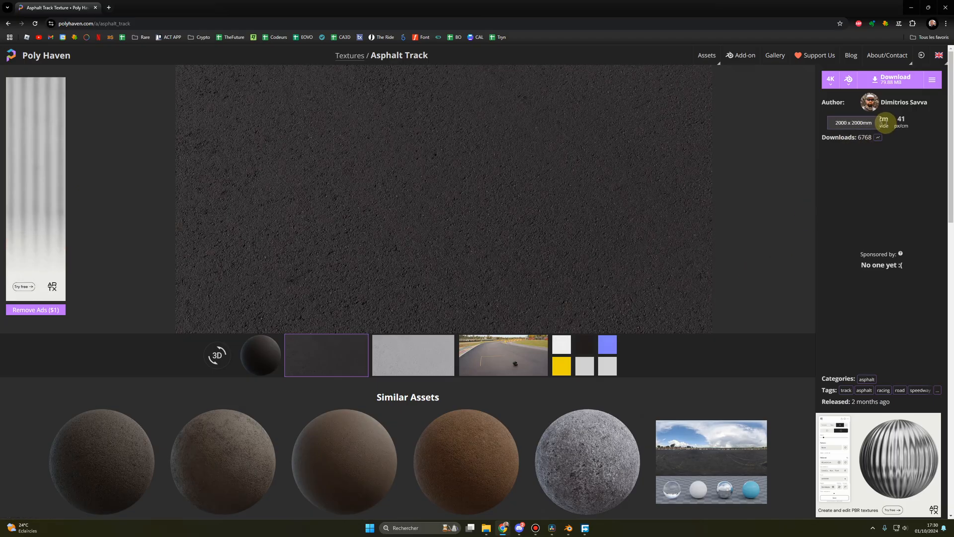
click(912, 8)
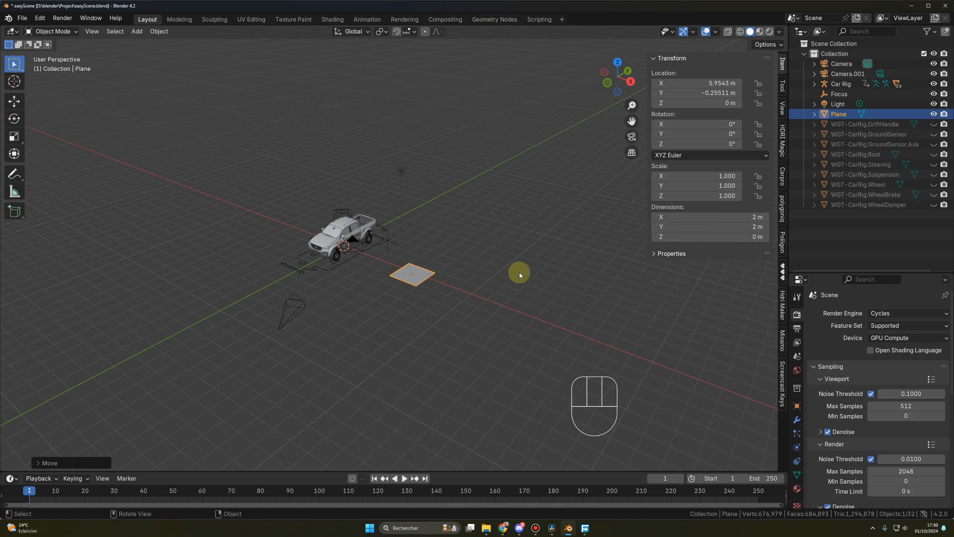
middle_drag(519, 274, 694, 226)
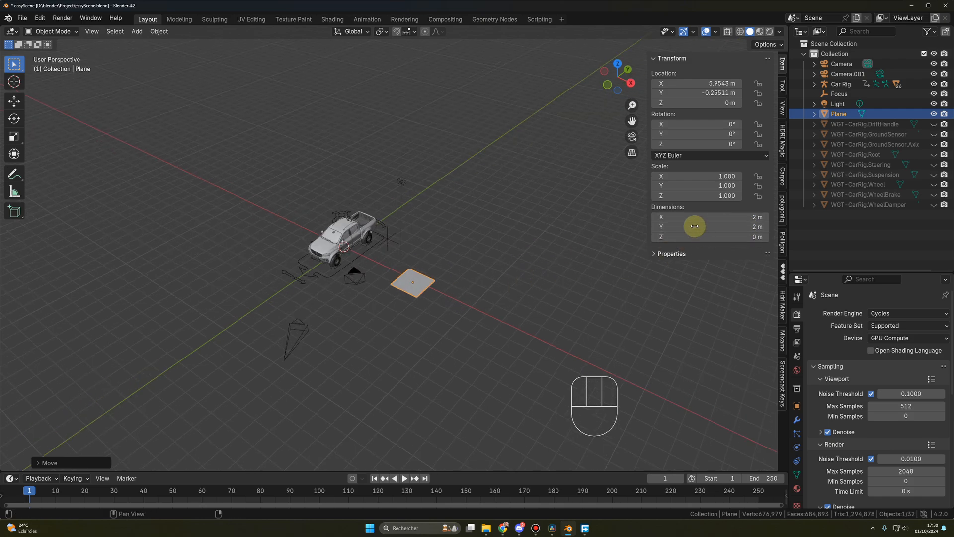
Create a new material for the plane in the Shading workspace
click(332, 20)
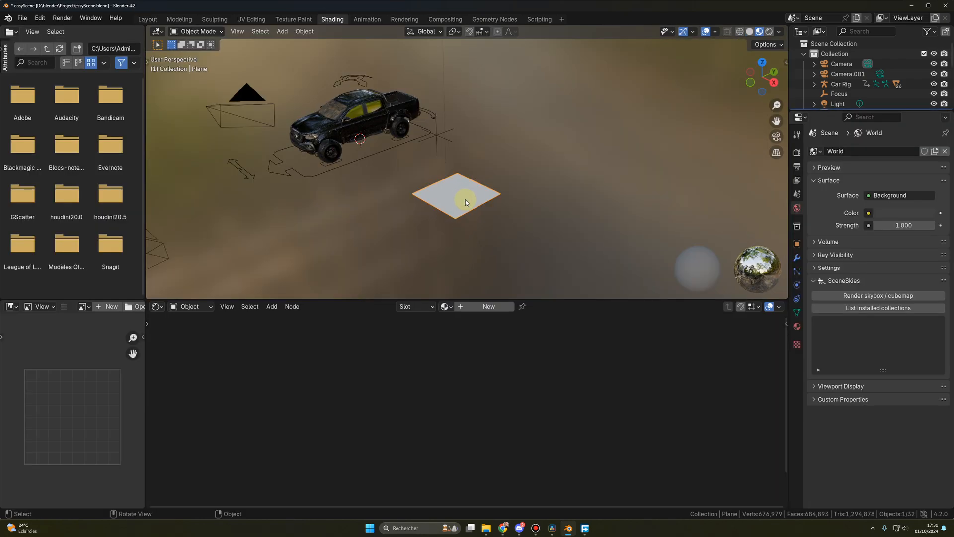
click(476, 305)
middle_drag(523, 371, 533, 418)
click(588, 409)
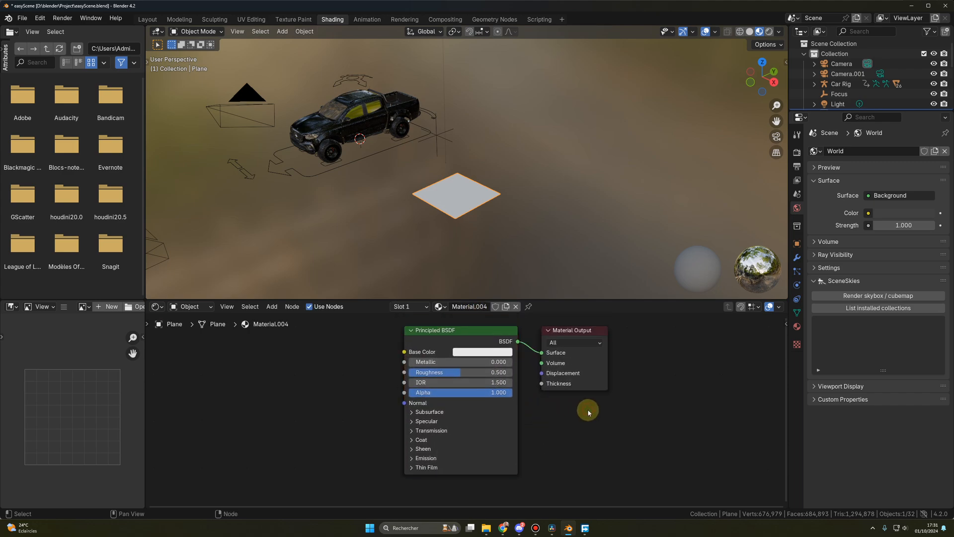
Build a Principled texture setup on the plane's Principled BSDF using the four concrete_floor_02 4k maps (diffuse, displacement, normal, roughness) from the Polyhaven folder
click(460, 332)
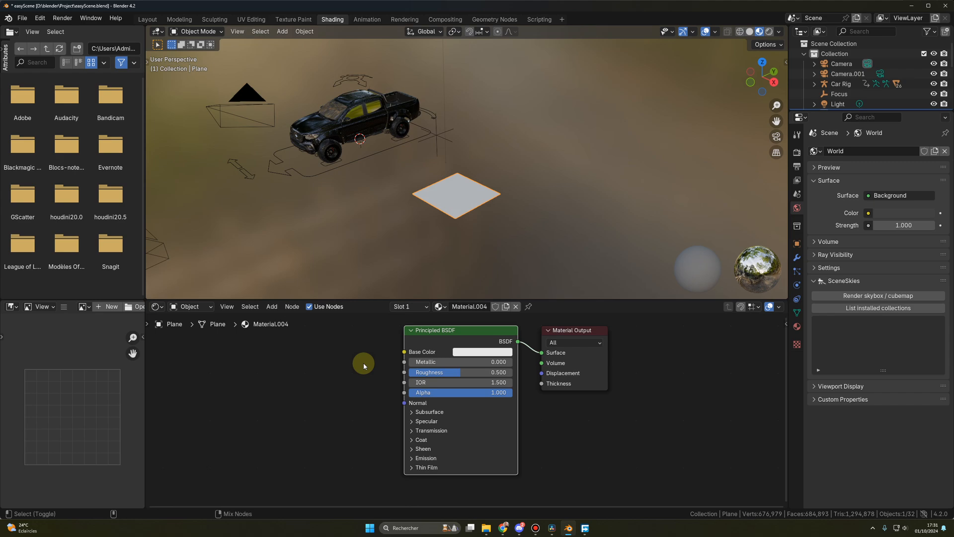
key(ctrl+shift+t)
click(33, 127)
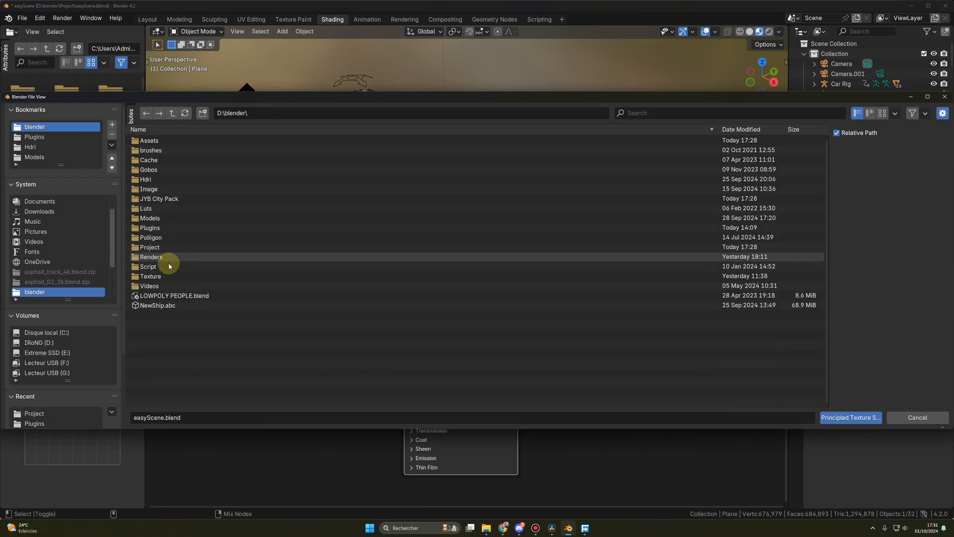
double_click(159, 276)
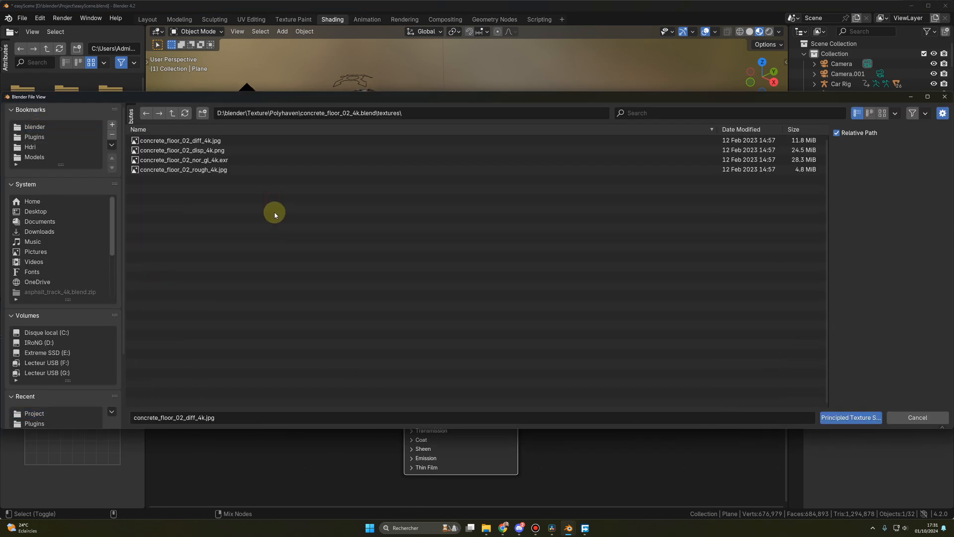
drag(271, 211, 187, 133)
click(850, 418)
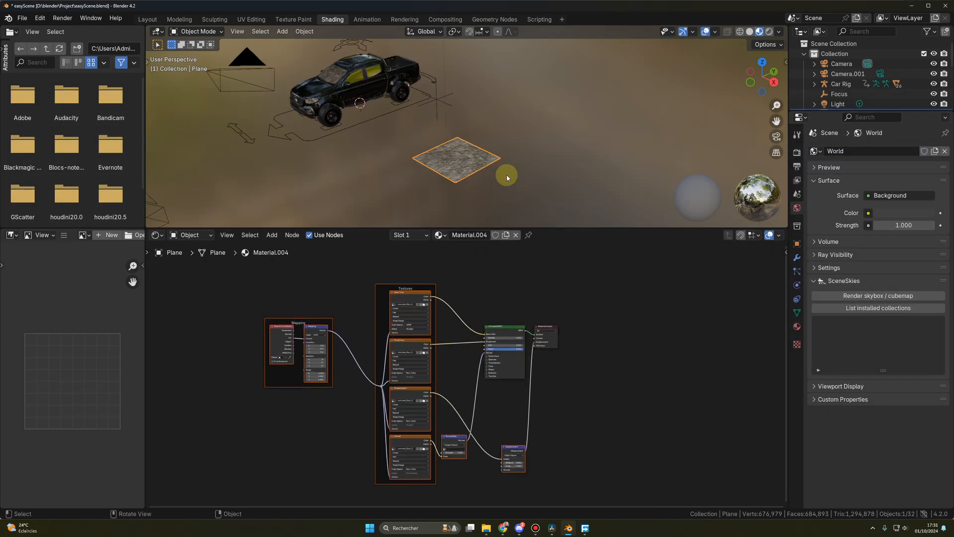
scroll(507, 177, up, 3)
mouse_move(509, 181)
middle_down()
mouse_move(516, 195)
mouse_move(480, 172)
mouse_move(518, 181)
middle_up()
scroll(516, 195, down, 2)
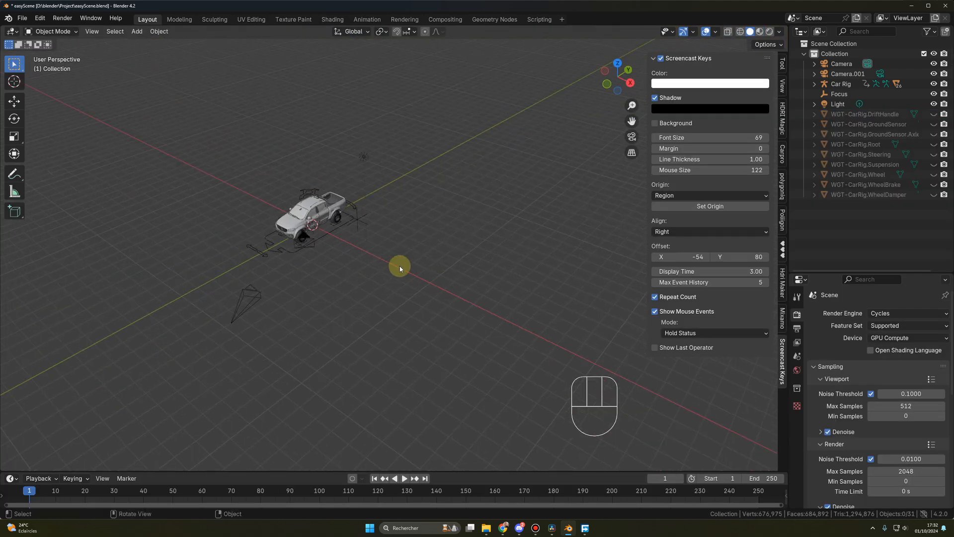
Switch to Poliigon in the browser and open the page for its Blender add-on
middle_drag(392, 266, 408, 269)
mouse_move(503, 528)
click(505, 485)
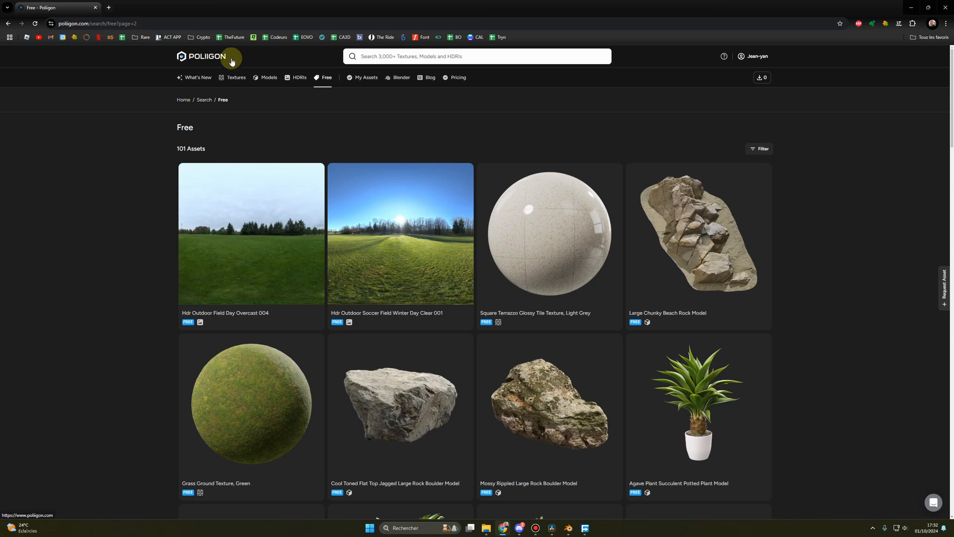
click(398, 78)
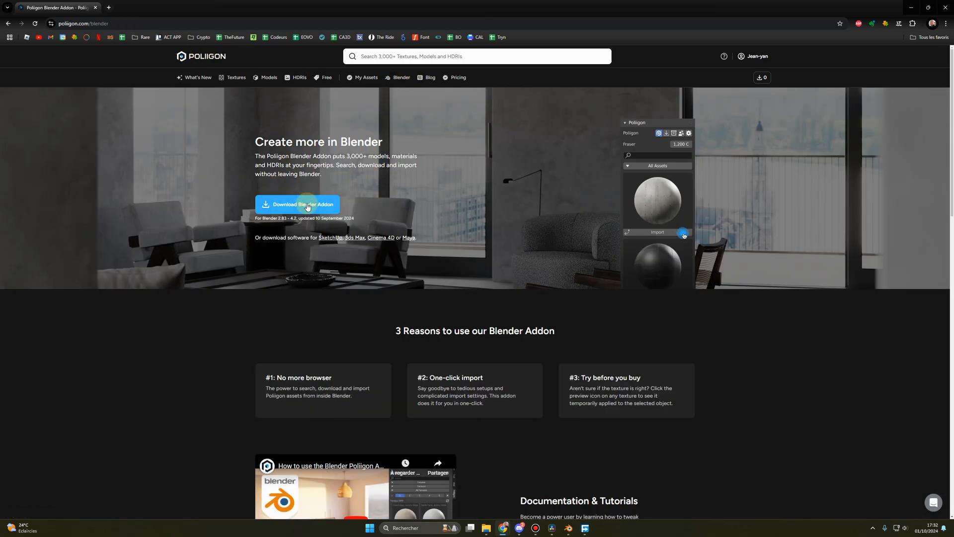
Browse the free assets on Poliigon and return to the Blender scene
click(324, 79)
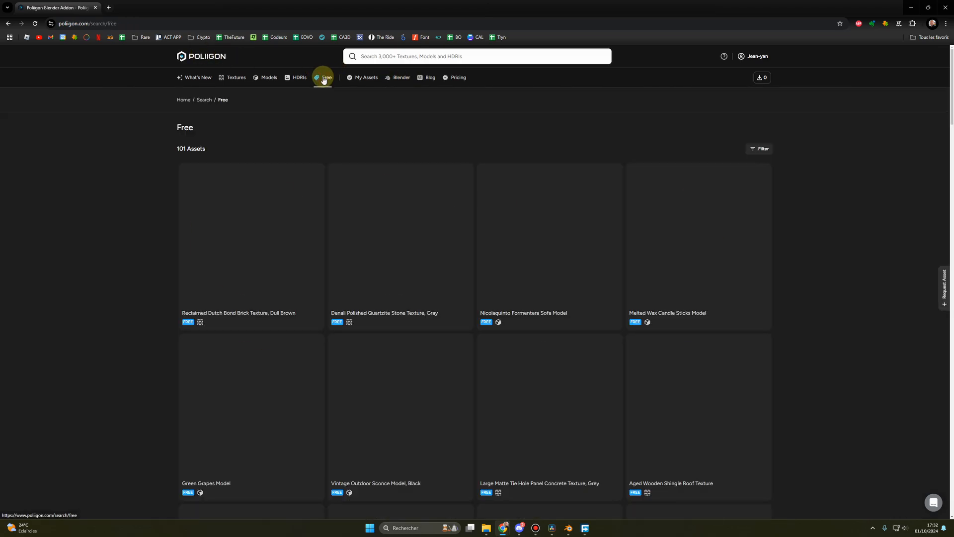
scroll(255, 245, down, 3)
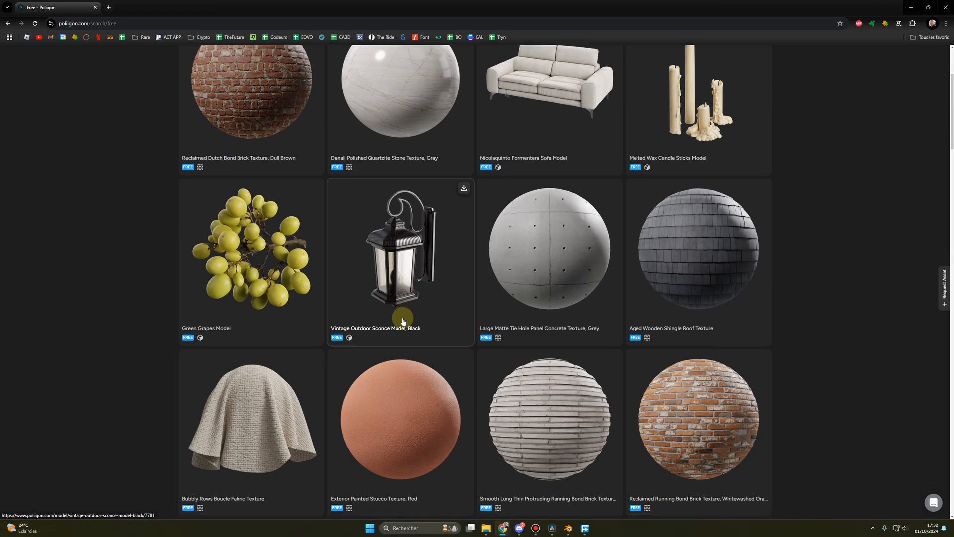
scroll(403, 320, down, 6)
scroll(447, 298, up, 10)
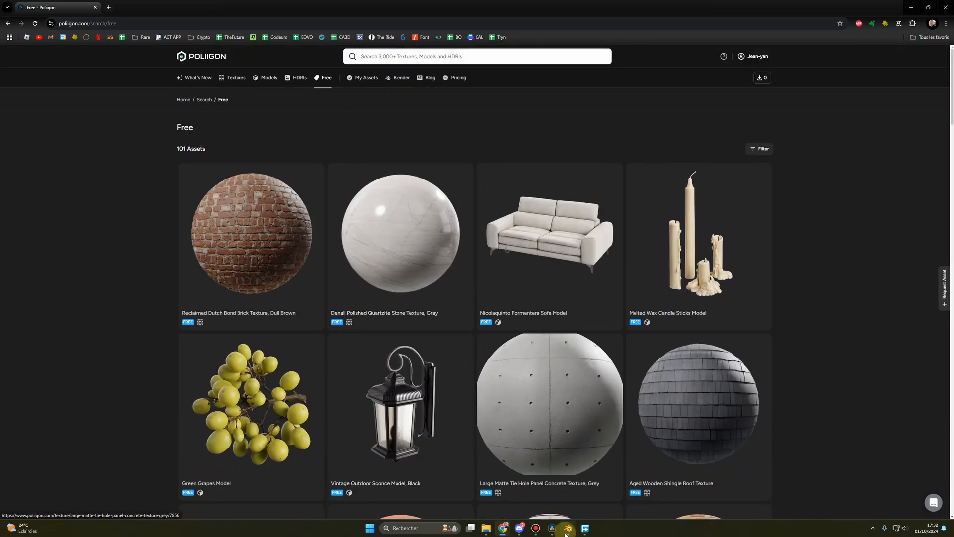
click(568, 530)
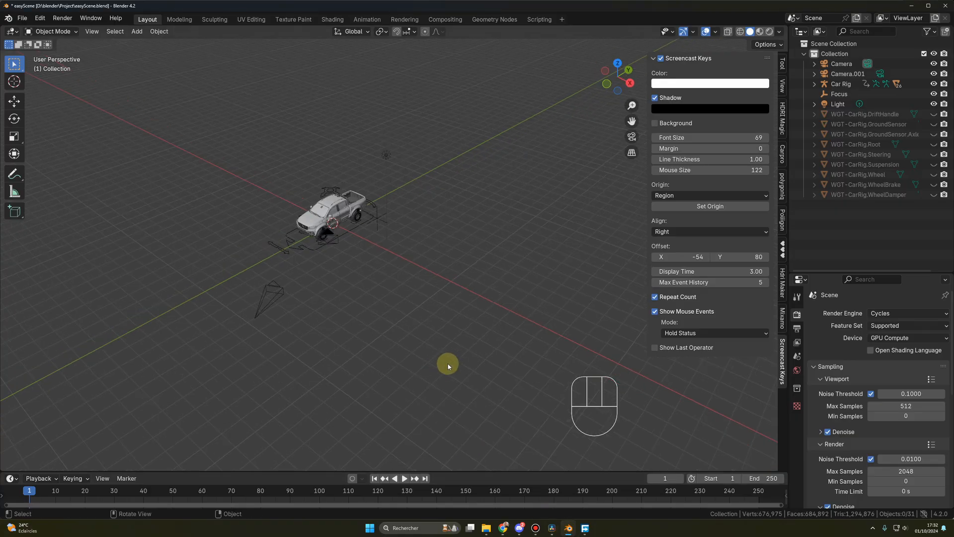
Add a mesh plane to the scene and move it onto the ground beside the truck
key(shift+a)
mouse_move(426, 322)
click(491, 323)
key(g)
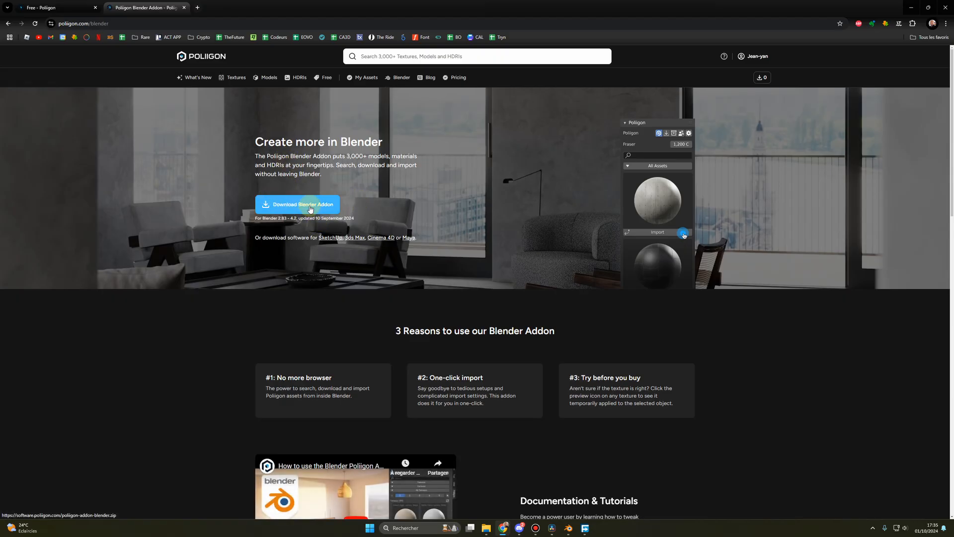
Switch back to Blender, install the add-on from disk out of the D:\blender\Plugins folder, and have Poliigon enabled in the preferences
key(alt+Tab)
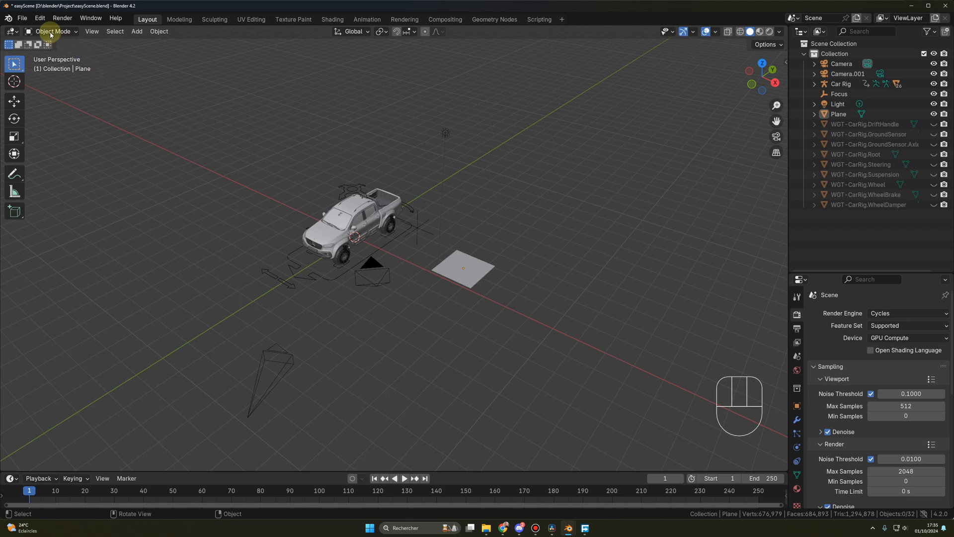
click(40, 18)
click(64, 142)
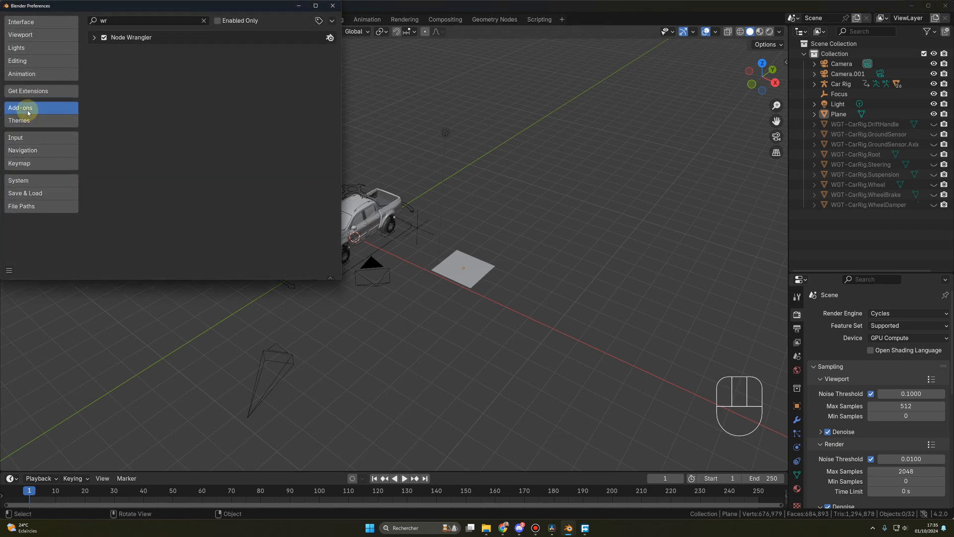
click(332, 21)
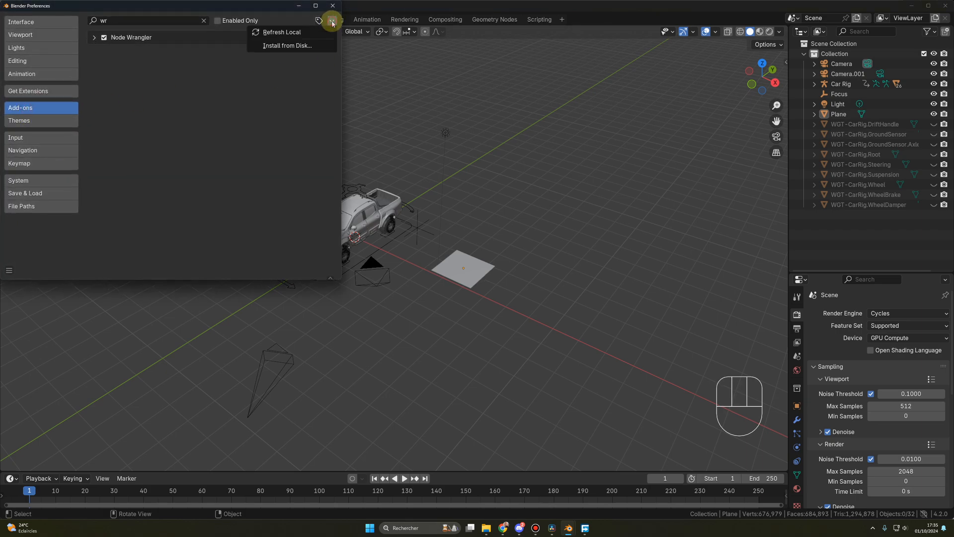
click(331, 21)
click(332, 21)
click(298, 44)
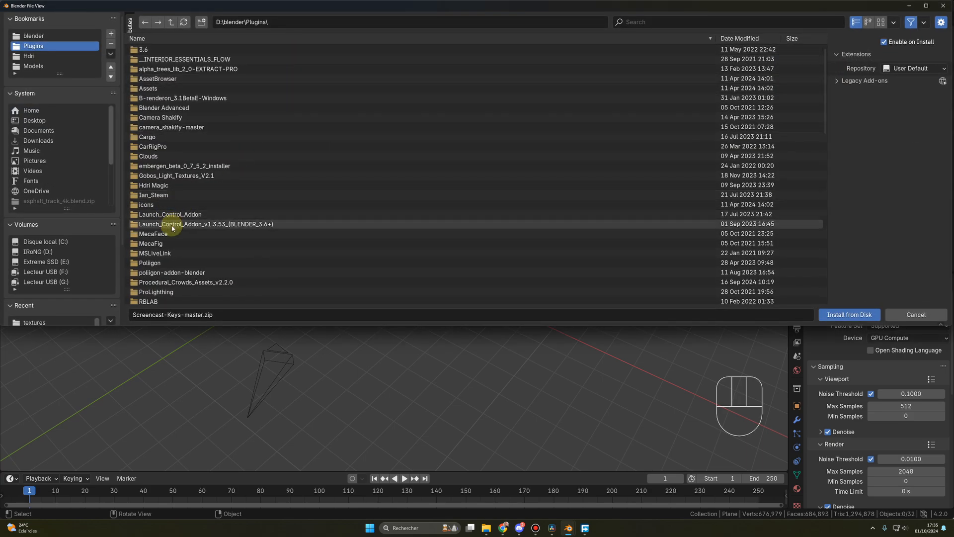
scroll(192, 239, down, 7)
click(201, 222)
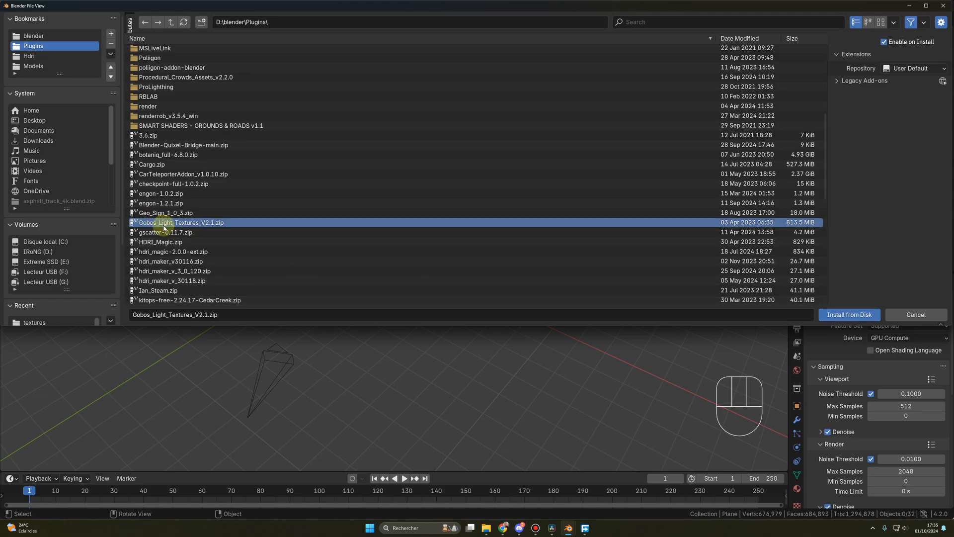
click(851, 313)
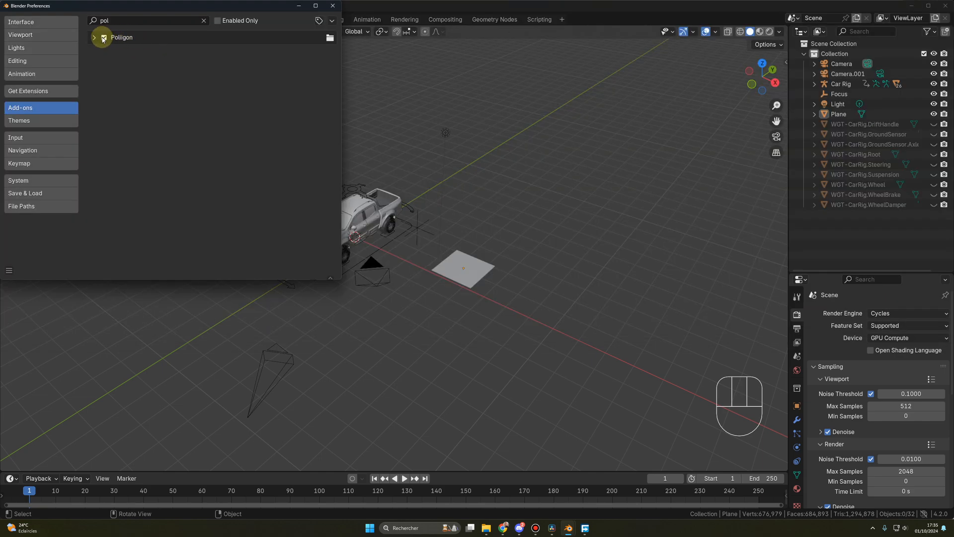
click(332, 5)
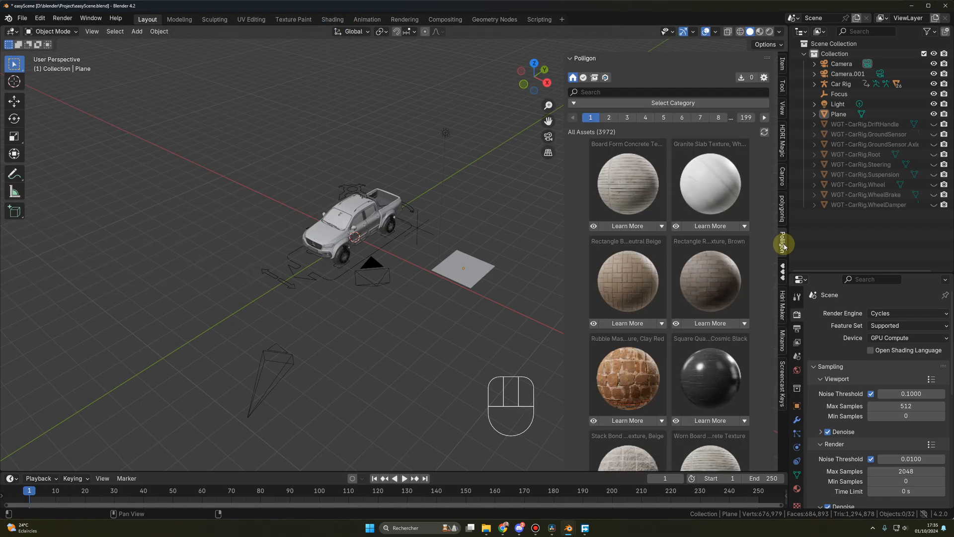
Search the owned Poliigon textures for "asp" and check the physical size of City Street Asphalt Generic Worn 002 on its web page
click(583, 78)
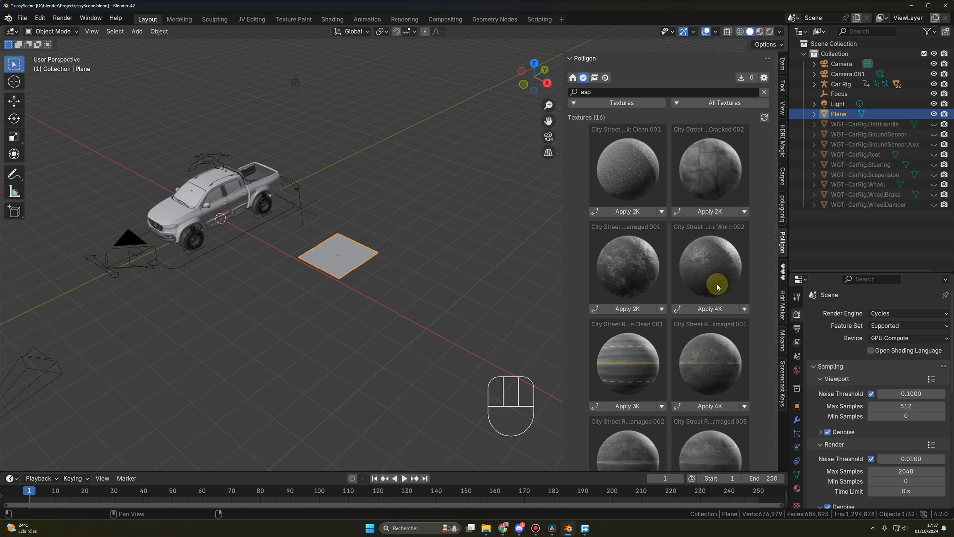
middle_drag(454, 260, 445, 260)
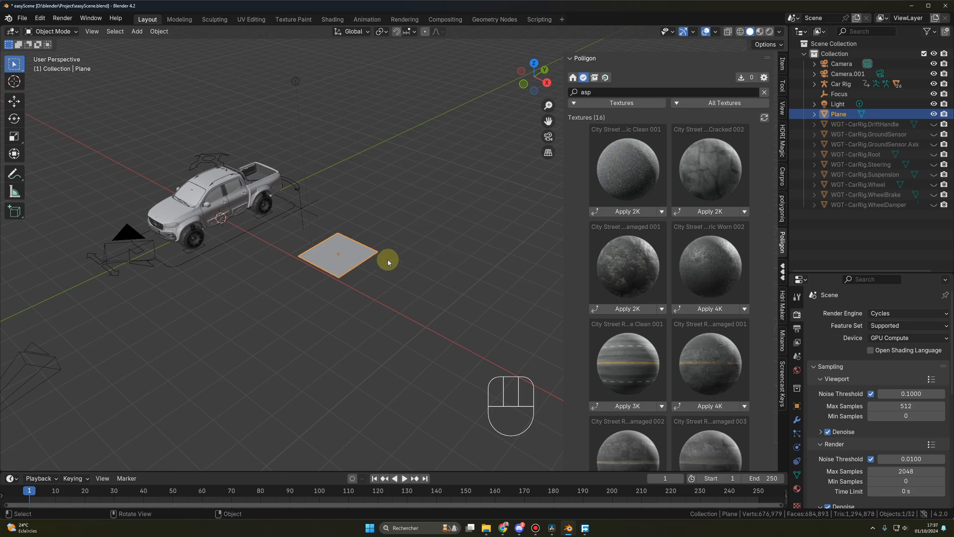
click(744, 308)
click(686, 305)
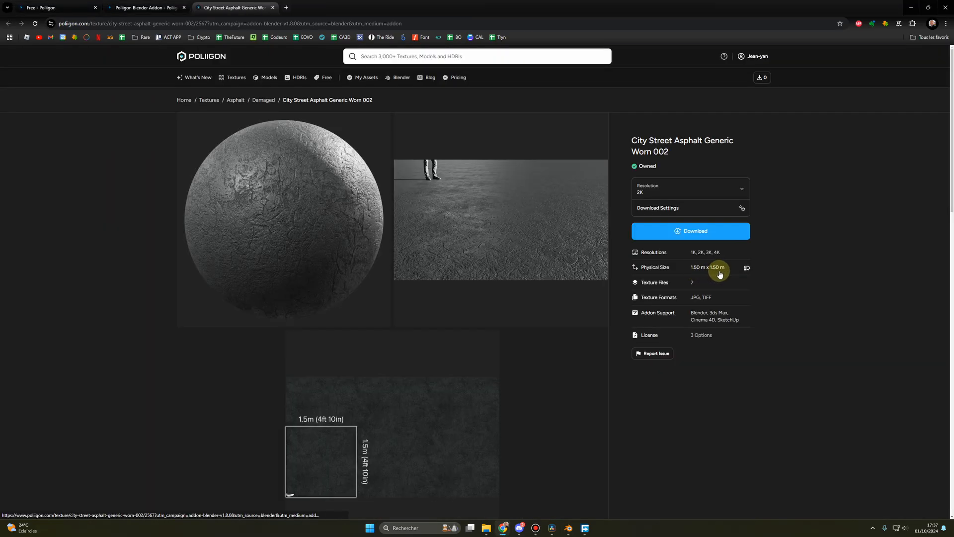
click(273, 7)
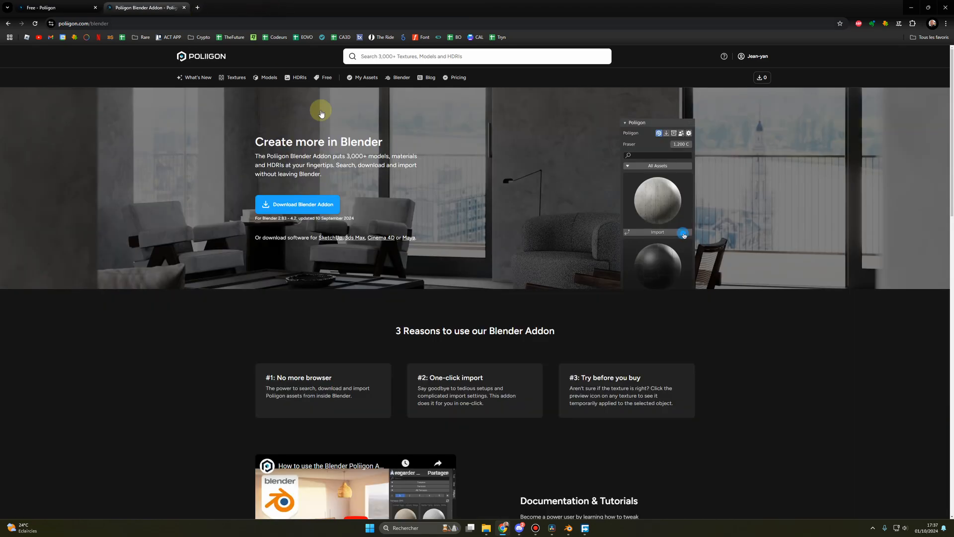
click(568, 528)
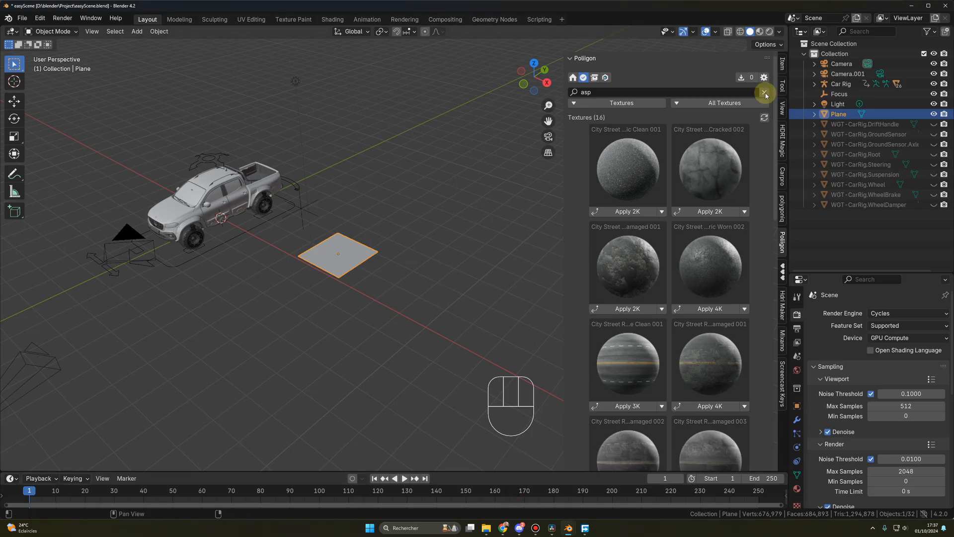
Set the plane's X and Y dimensions to 1.5 m to match the texture's physical size
click(782, 63)
click(734, 215)
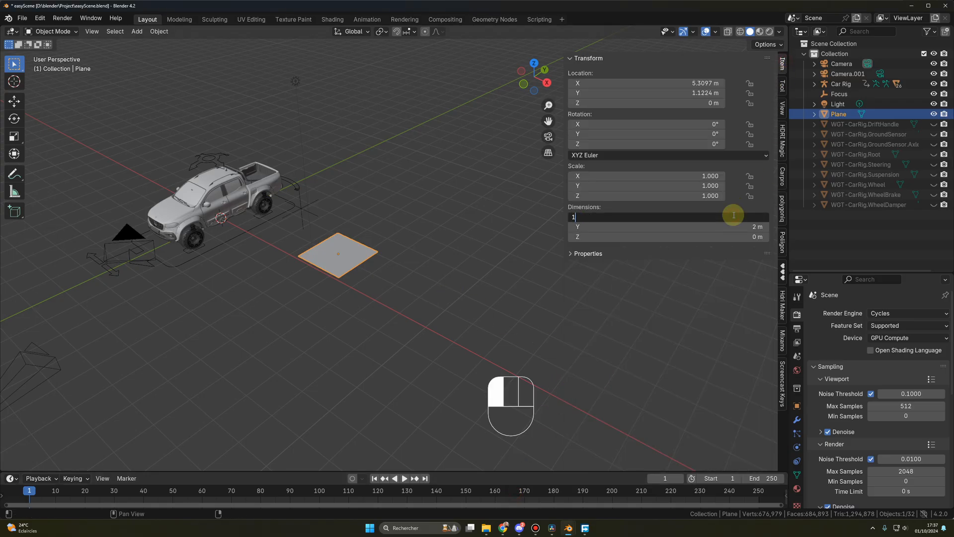
key(Return)
click(744, 226)
text(1.5)
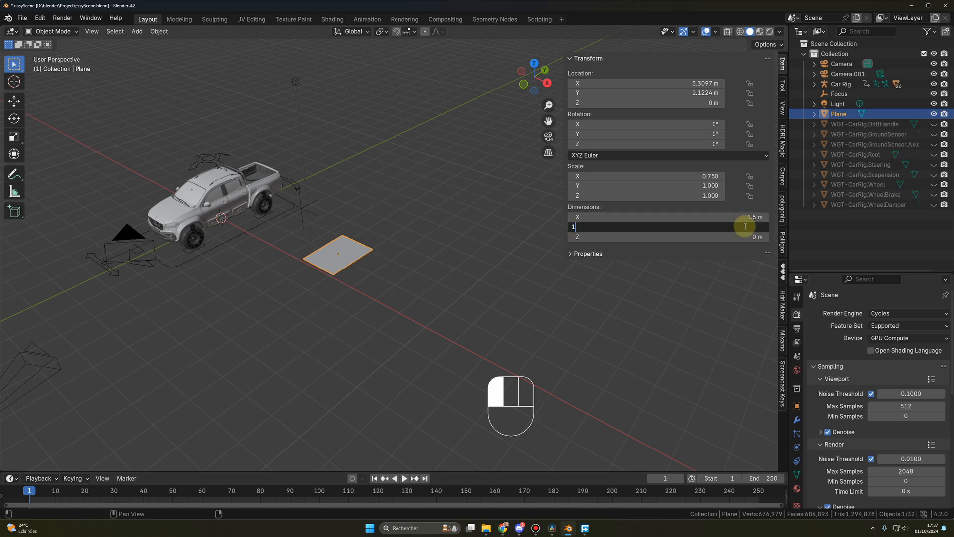
key(Return)
click(435, 226)
click(352, 257)
Apply the 4K City Street Asphalt Generic Worn 002 material to the plane and display the scene in Material Preview
click(783, 242)
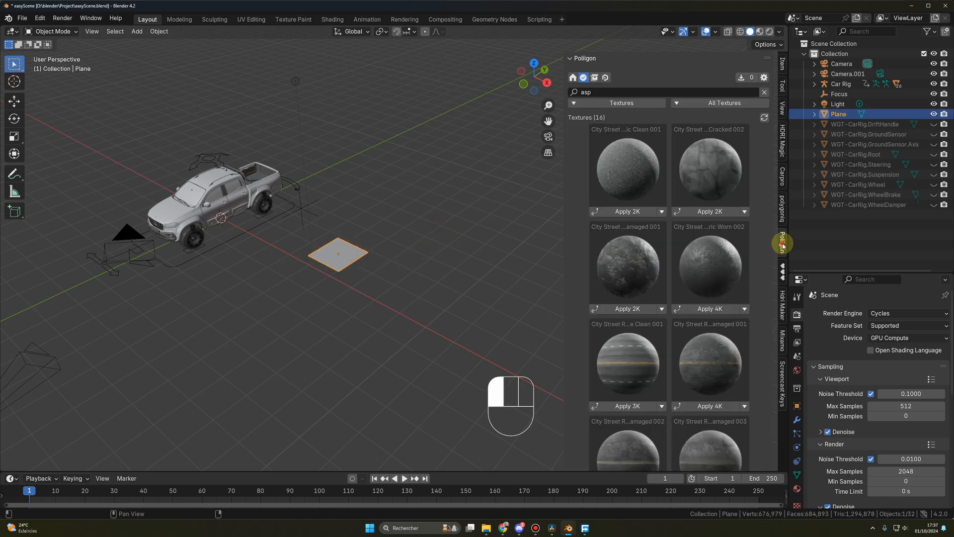
click(712, 309)
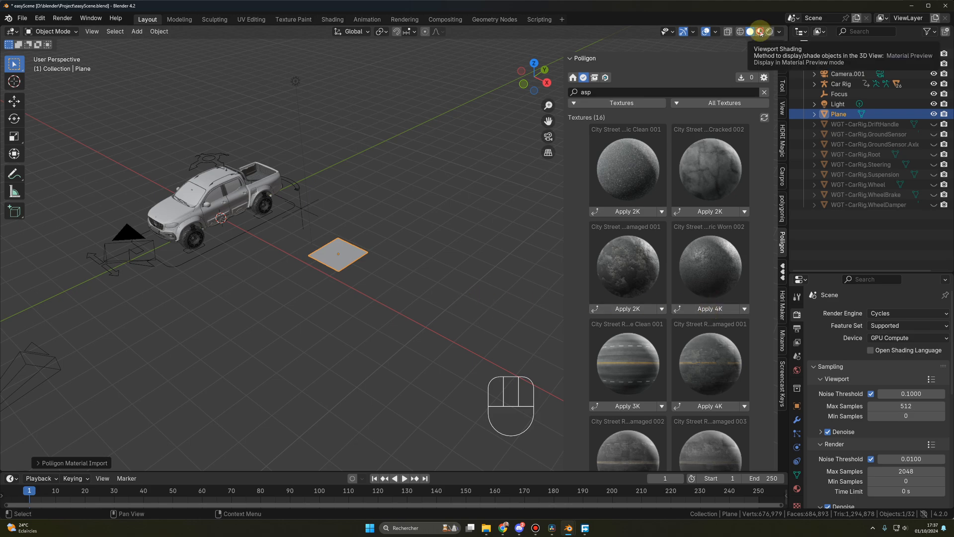
scroll(372, 292, up, 6)
middle_drag(348, 294, 345, 262)
scroll(328, 265, down, 6)
click(422, 307)
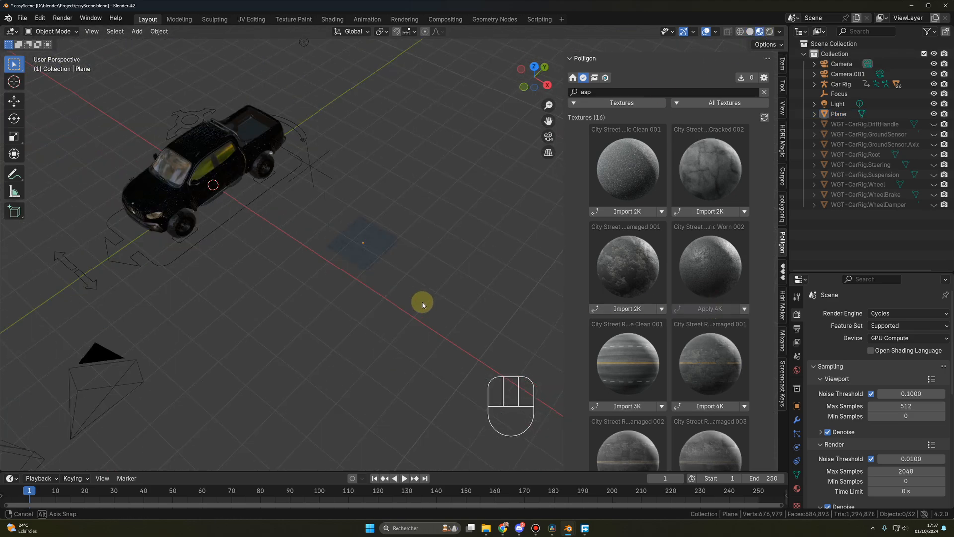
Set the asphalt plane's X and Y dimensions to 15 m
click(365, 247)
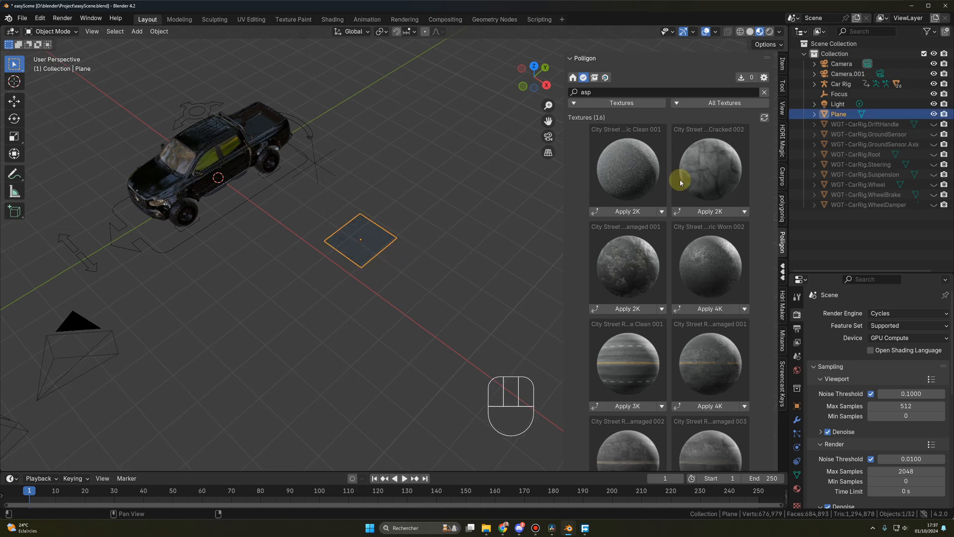
click(783, 63)
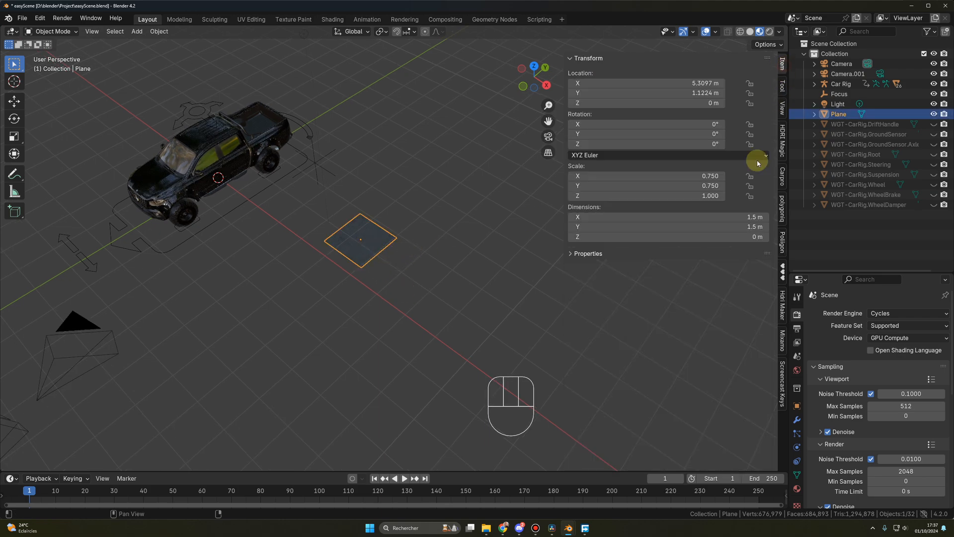
click(717, 217)
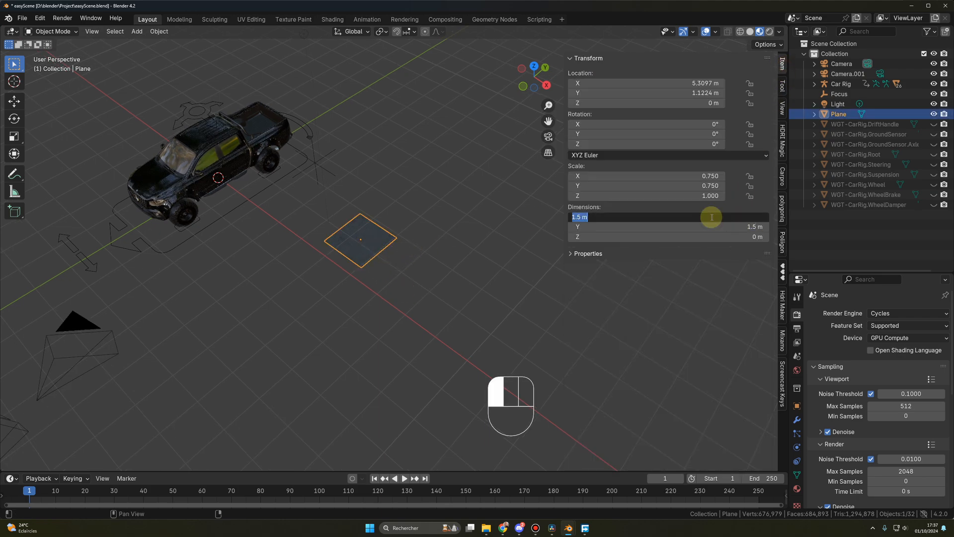
text(15)
key(Return)
click(714, 228)
text(15)
key(Return)
Enlarge the asphalt plane to 30 m in both X and Y
click(718, 217)
text(30)
key(Return)
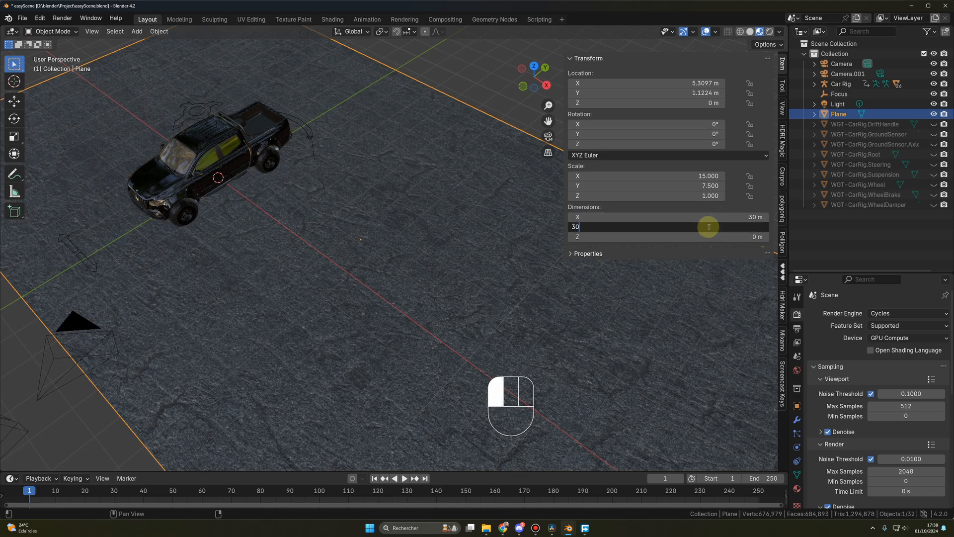
key(Return)
scroll(439, 272, down, 4)
middle_drag(451, 294, 405, 251)
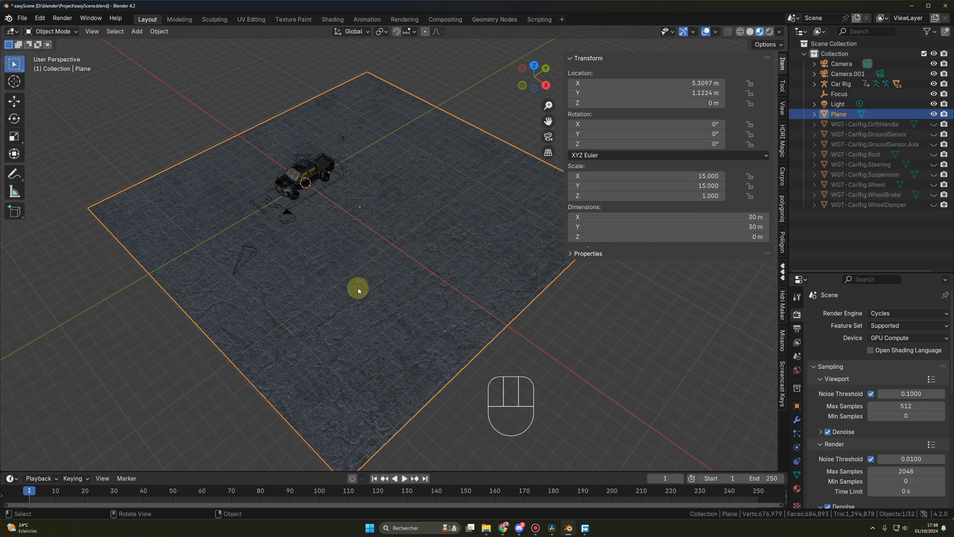
In the Shading workspace, set the Scale of the asphalt material's simple_uv_mapping node to 20
click(333, 19)
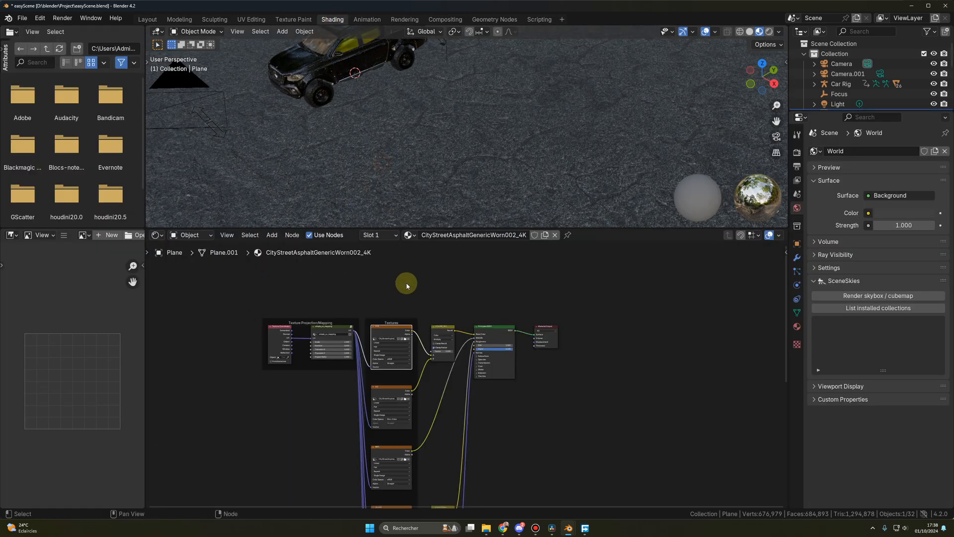
middle_drag(407, 285, 498, 273)
scroll(398, 320, up, 2)
scroll(394, 341, up, 3)
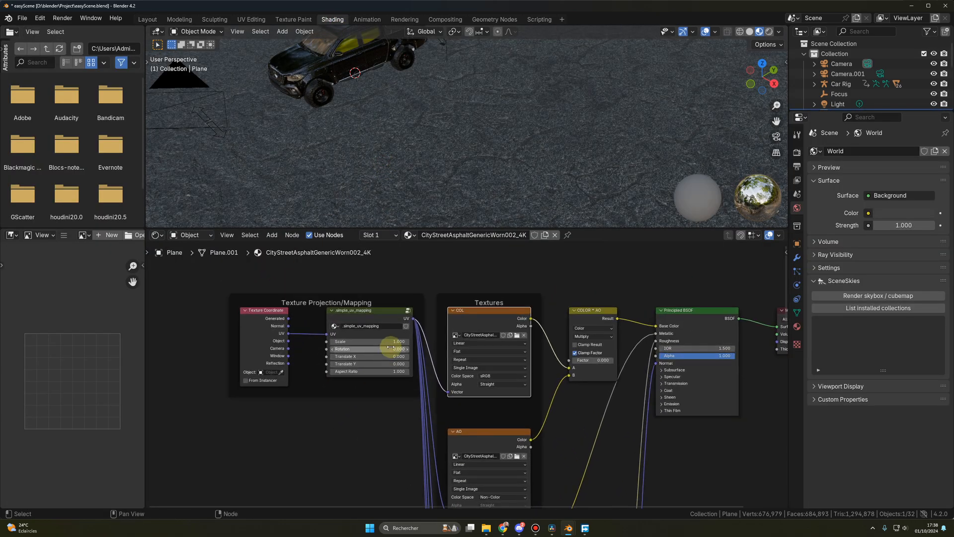
click(352, 336)
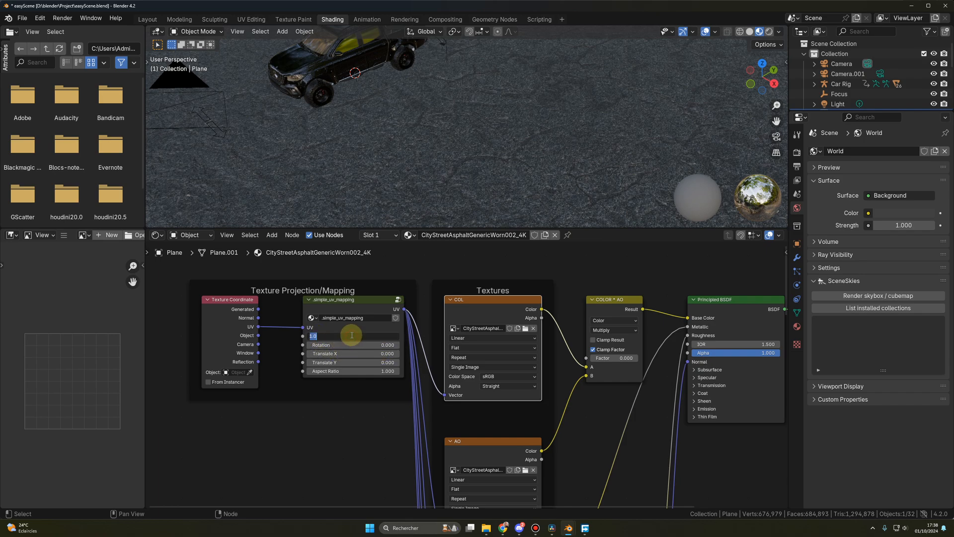
key(Return)
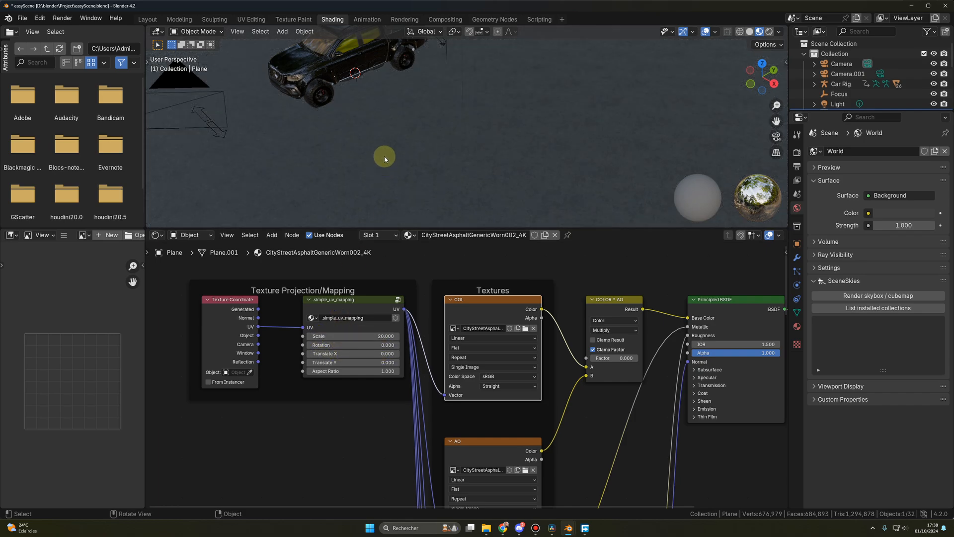
Examine the asphalt texture's tiling across the plane and around the truck, both close up and from afar
scroll(385, 157, down, 10)
middle_drag(385, 157, 400, 174)
scroll(403, 177, up, 10)
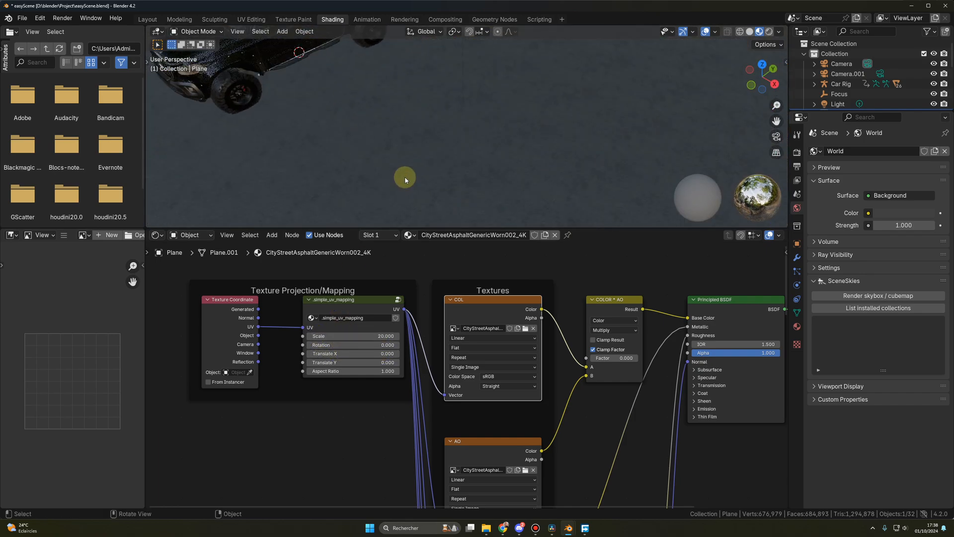
middle_drag(389, 162, 437, 134)
scroll(489, 124, down, 2)
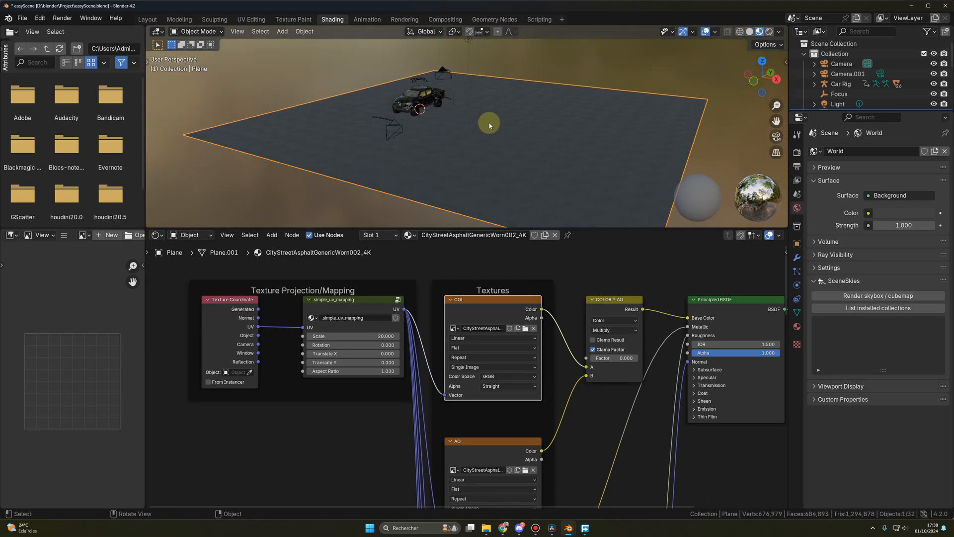
scroll(477, 132, down, 1)
middle_drag(485, 136, 519, 138)
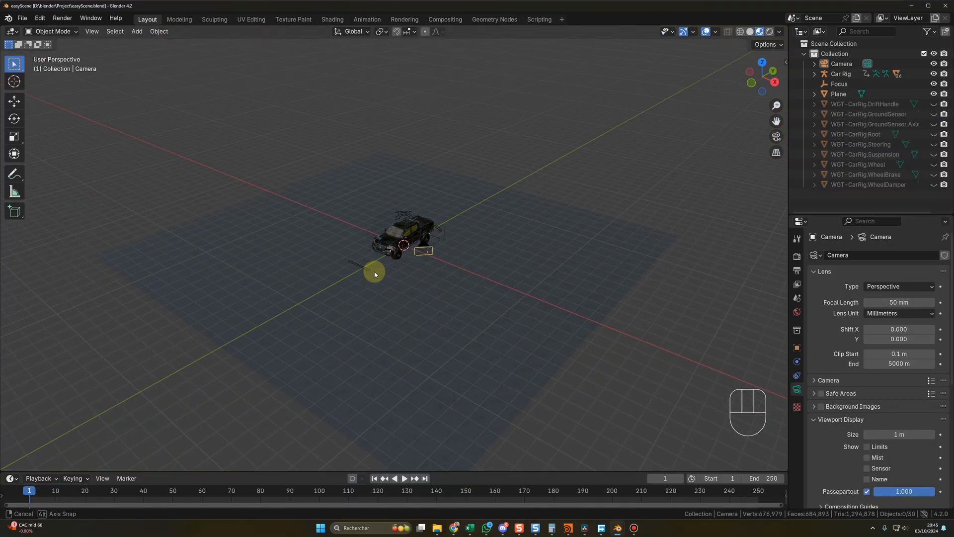
Split the Layout workspace's 3D viewport into three: two stacked smaller views beside one large view
click(374, 271)
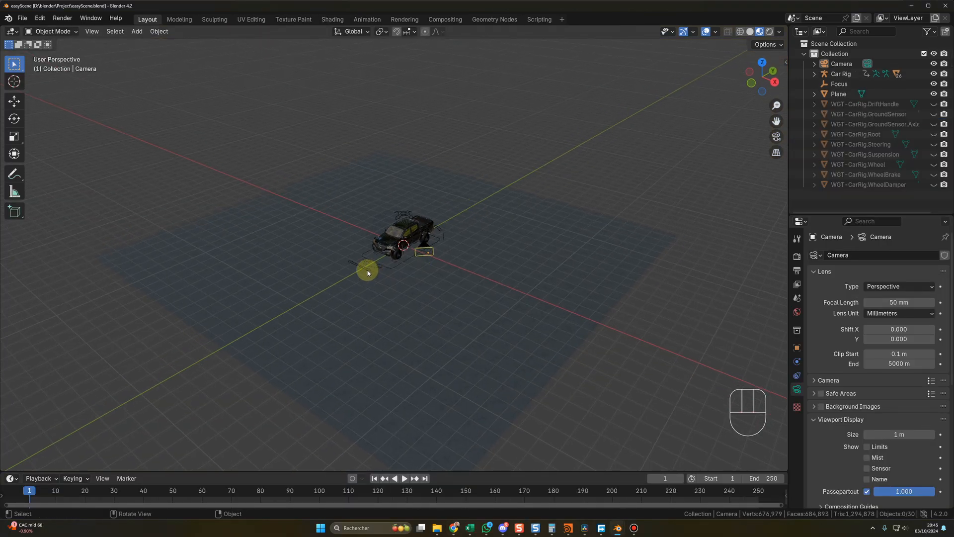
middle_drag(368, 272, 370, 293)
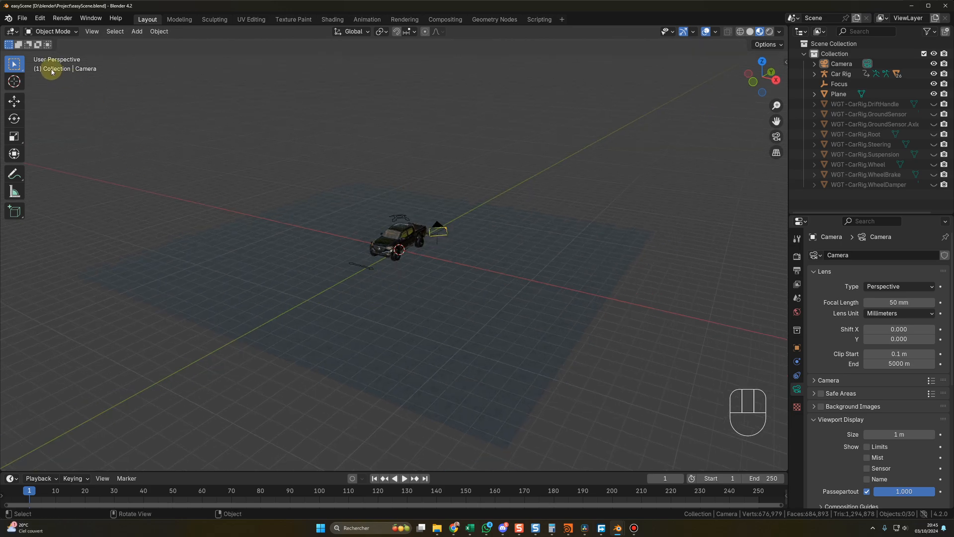
drag(3, 29, 362, 68)
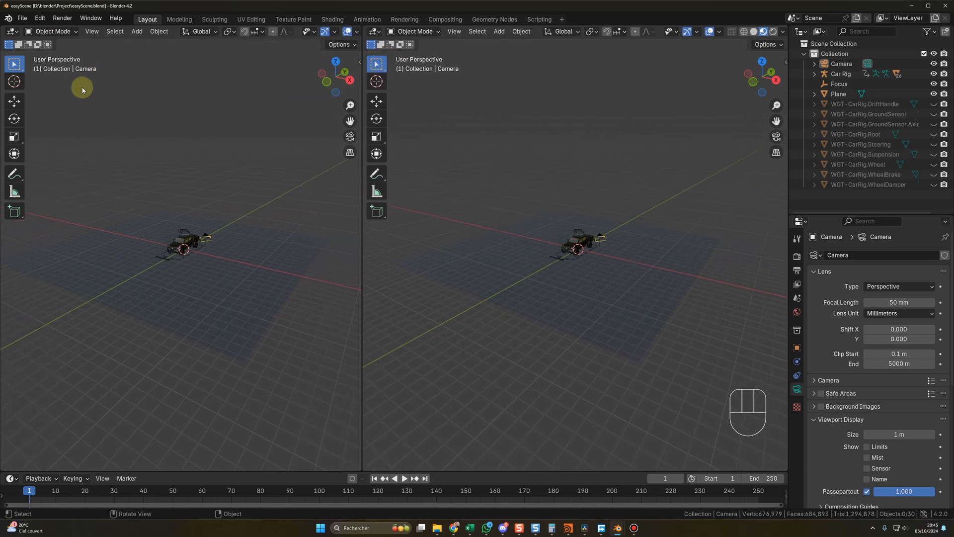
drag(4, 32, 6, 237)
Align the active camera to a low view facing the front of the truck in the large viewport
middle_drag(551, 279, 579, 302)
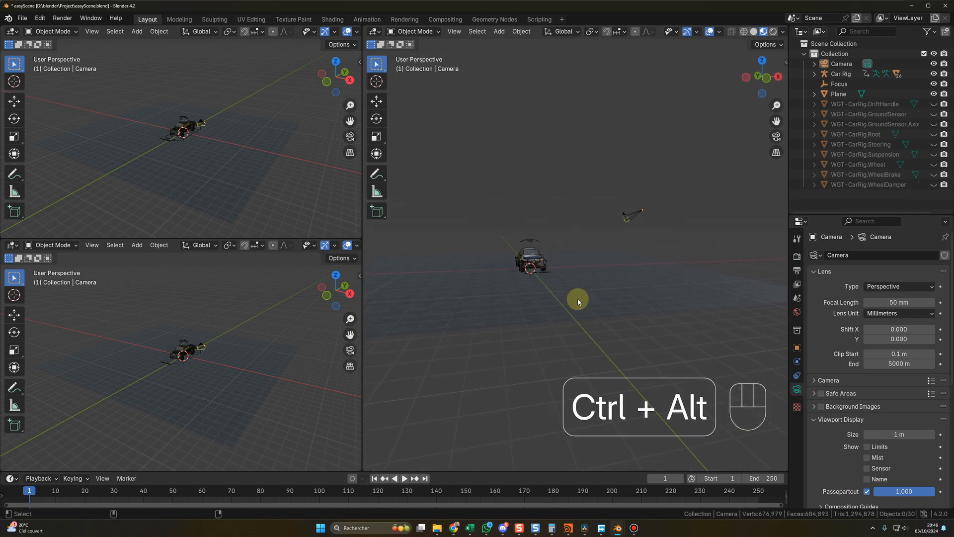
key(ctrl+alt+KP_0)
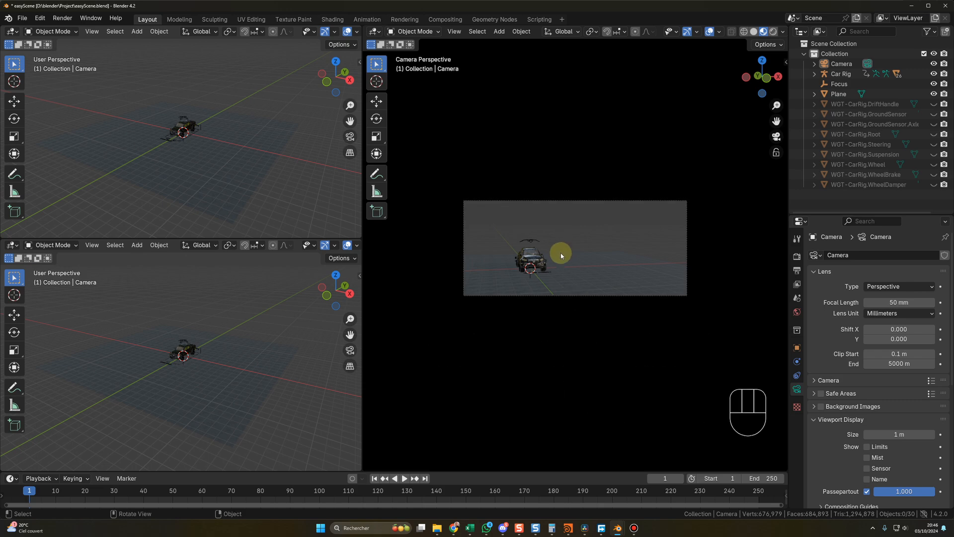
Return the large viewport to free perspective and show an enlarged camera view in the lower of the two small viewports
key(KP_0)
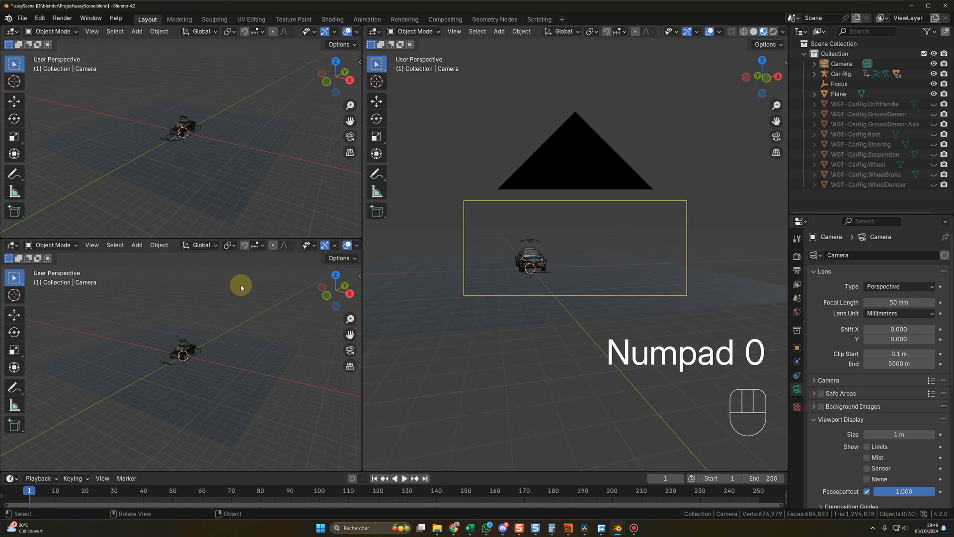
key(KP_0)
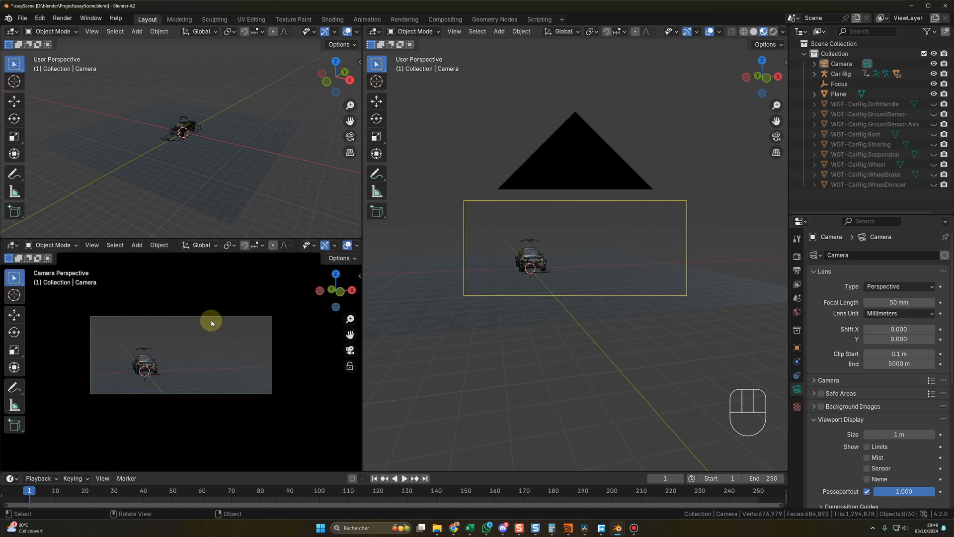
ctrl+middle_drag(320, 390, 315, 352)
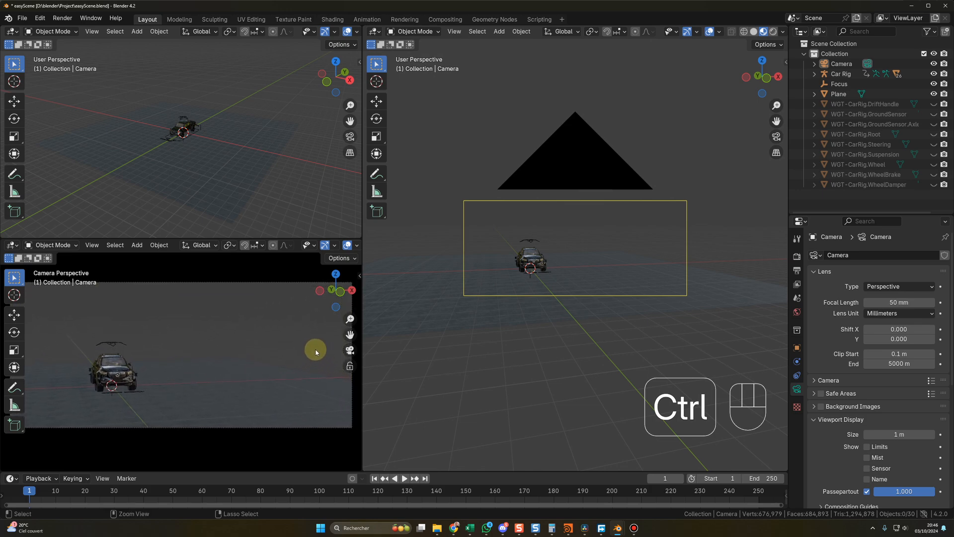
Hide the gizmos, overlays and toolbar in the small camera viewport to leave a clean view of the shot
click(324, 245)
click(346, 245)
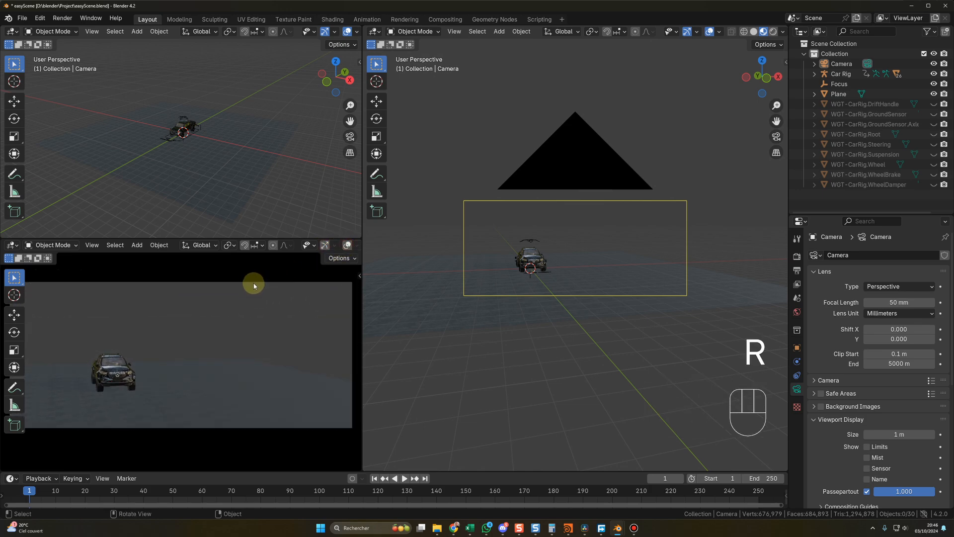
key(r)
key(n)
key(n)
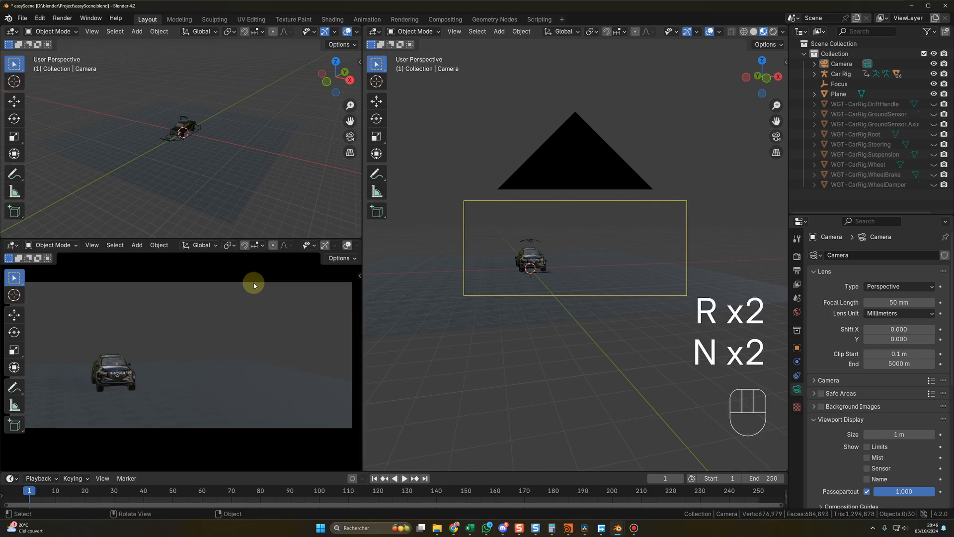
key(t)
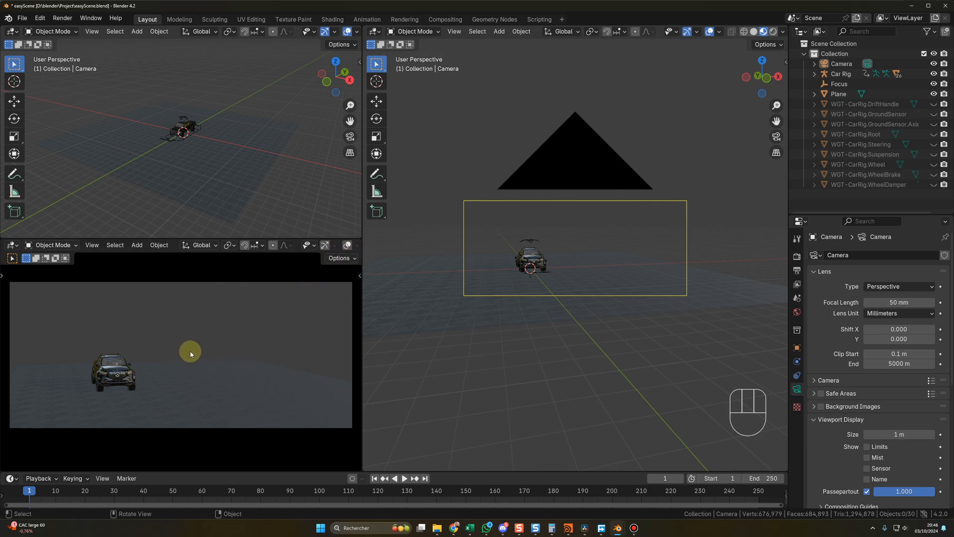
Try the Camera to View lock in the large viewport's view settings and check its shortcut
key(n)
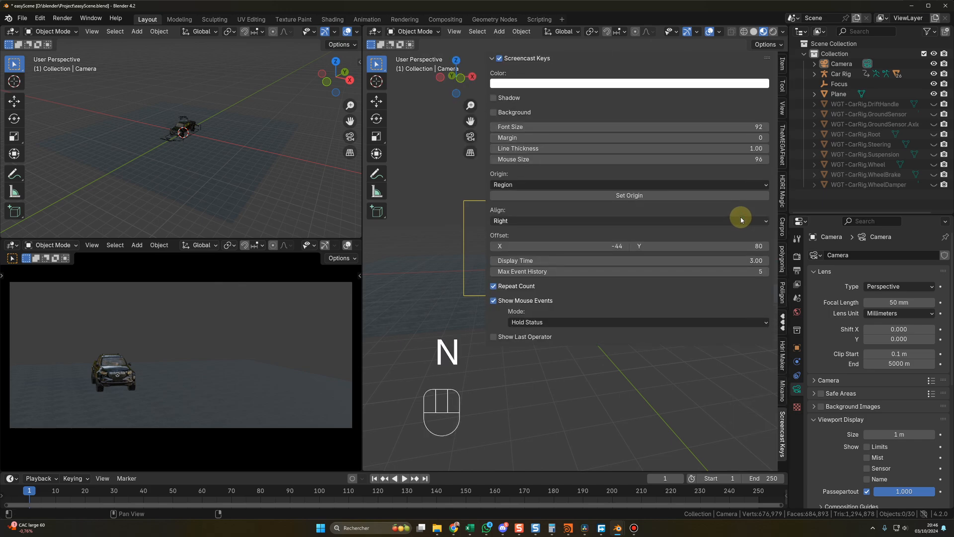
click(783, 109)
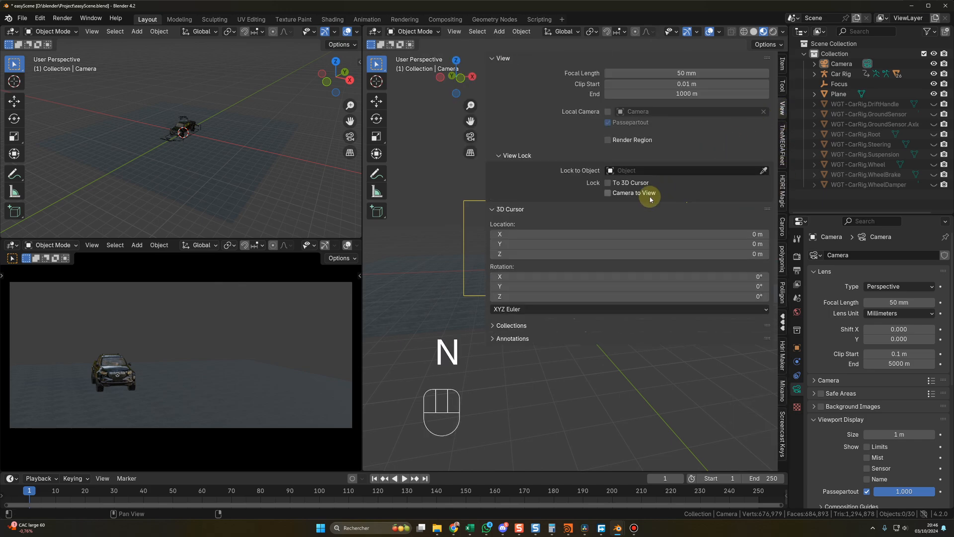
click(608, 194)
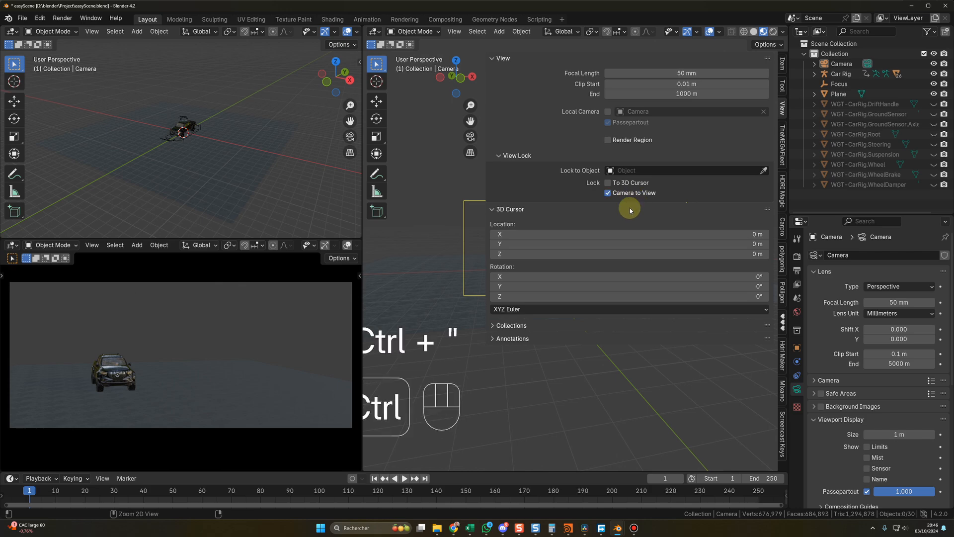
click(621, 198)
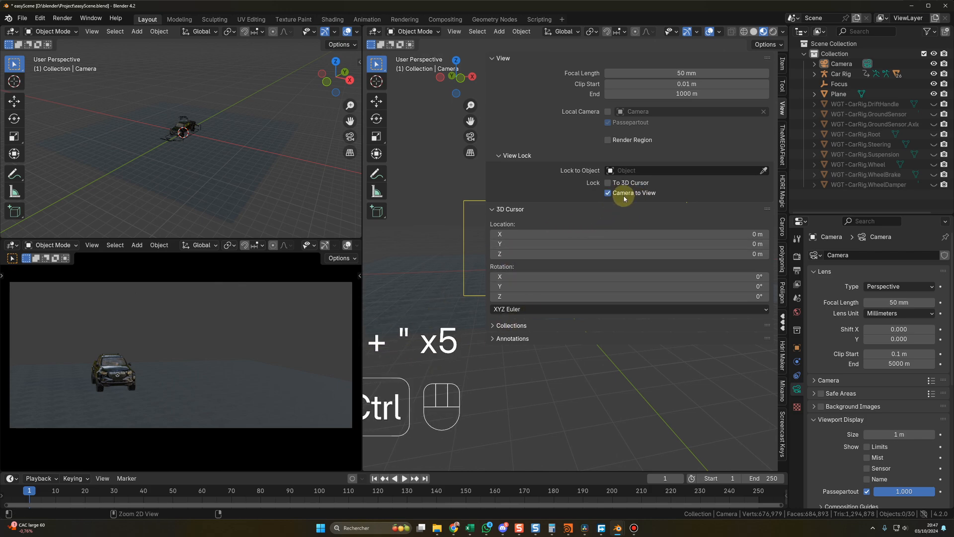
click(632, 198)
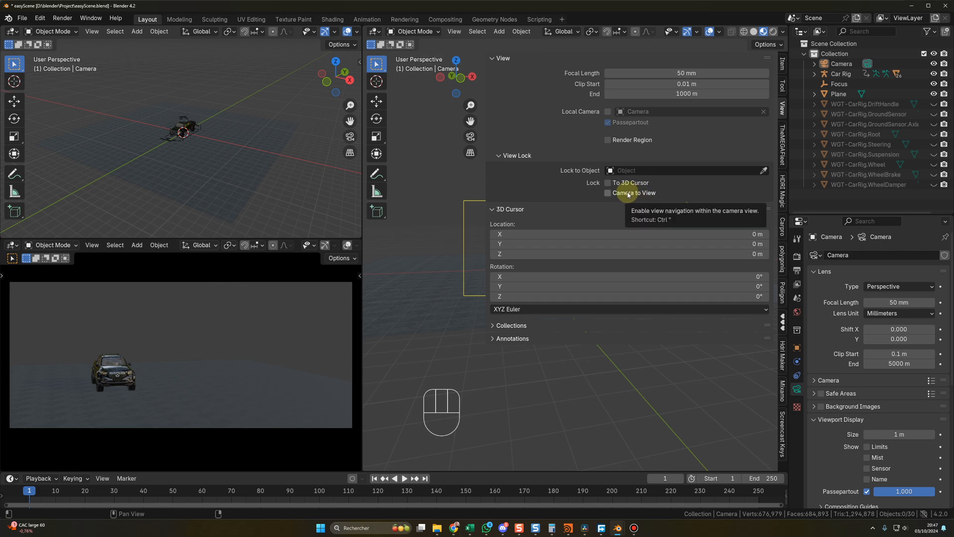
right_click(638, 194)
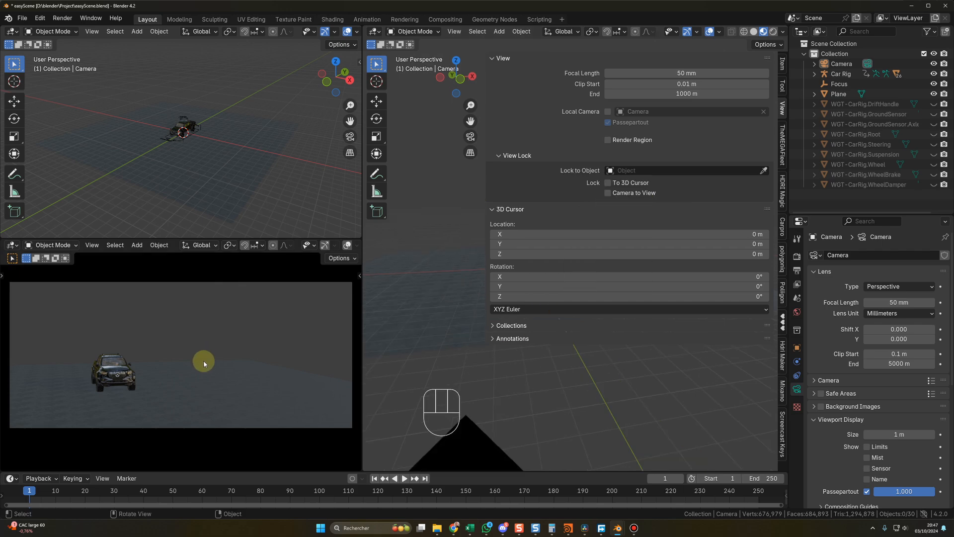
key(n)
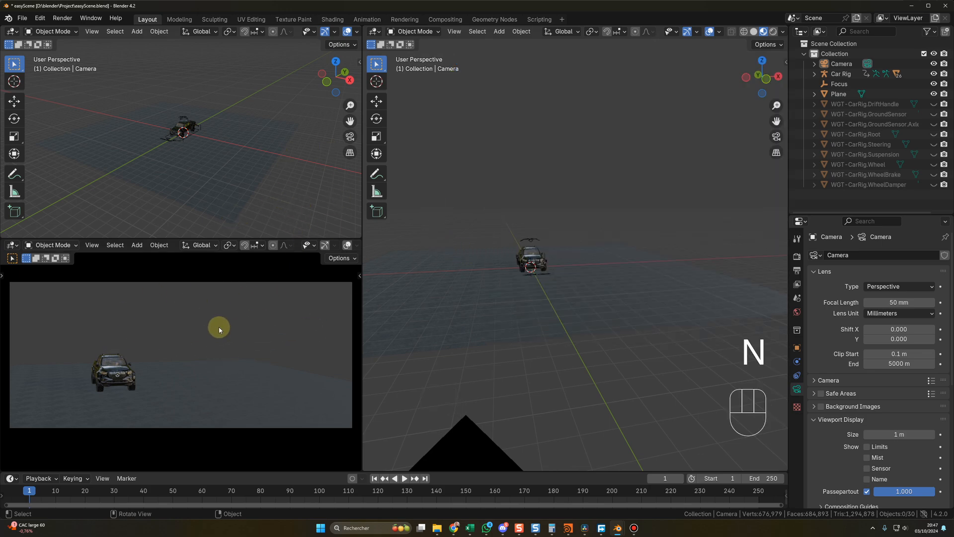
Enable the Camera to View lock in the small camera viewport and reframe the camera on a closer three-quarter front view of the truck
middle_drag(199, 350, 190, 347)
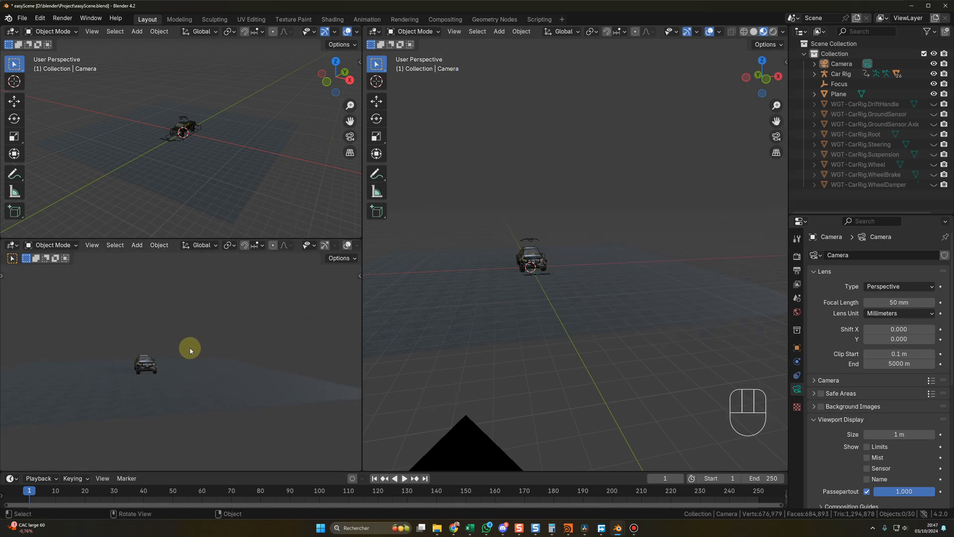
key(KP_0)
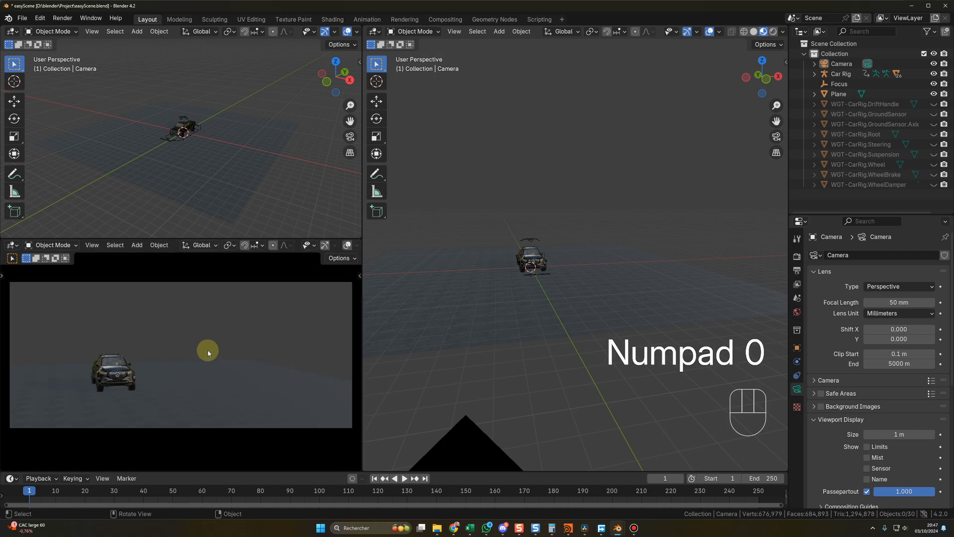
key(ctrl+quotedbl)
shift+middle_drag(151, 363, 209, 341)
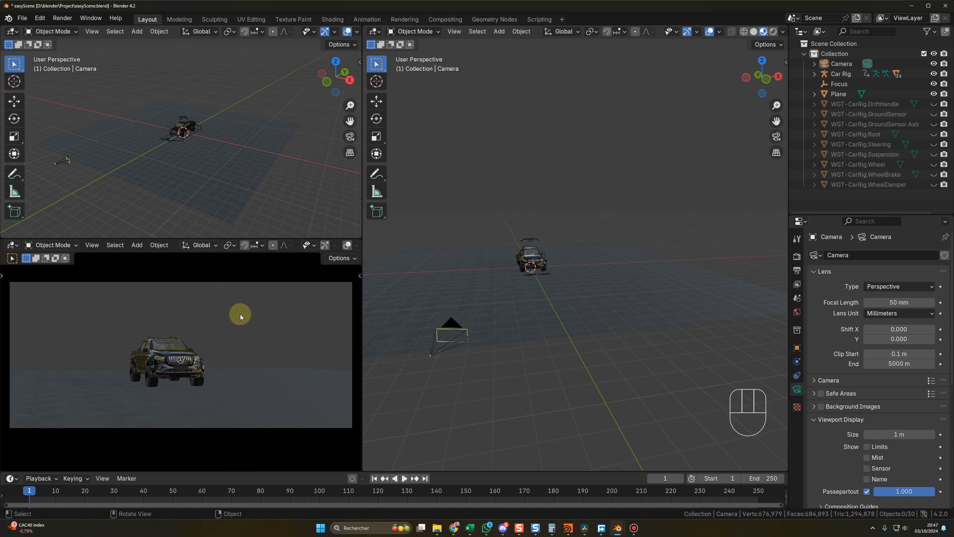
Turn the upper small viewport into a Shader Editor and select the ground plane to display its asphalt node tree
click(12, 32)
click(43, 124)
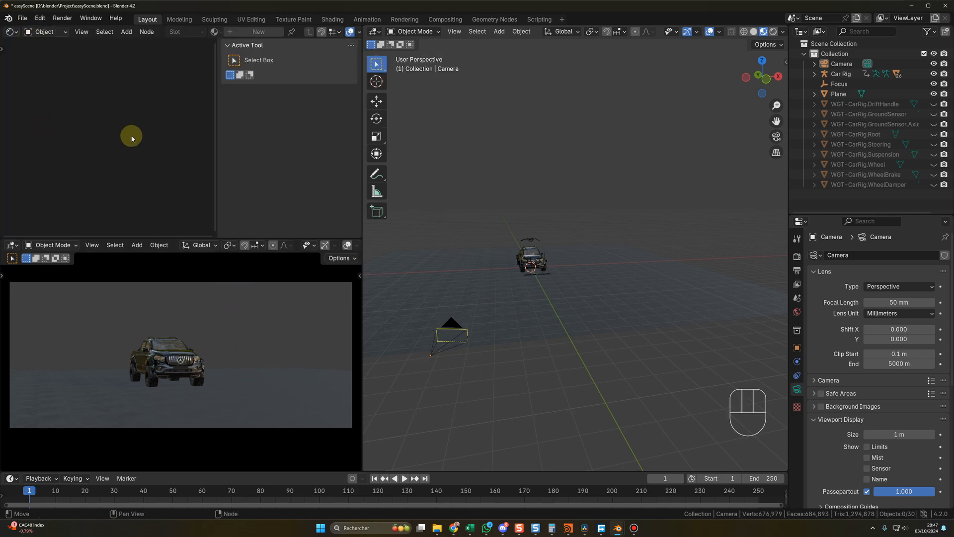
click(592, 243)
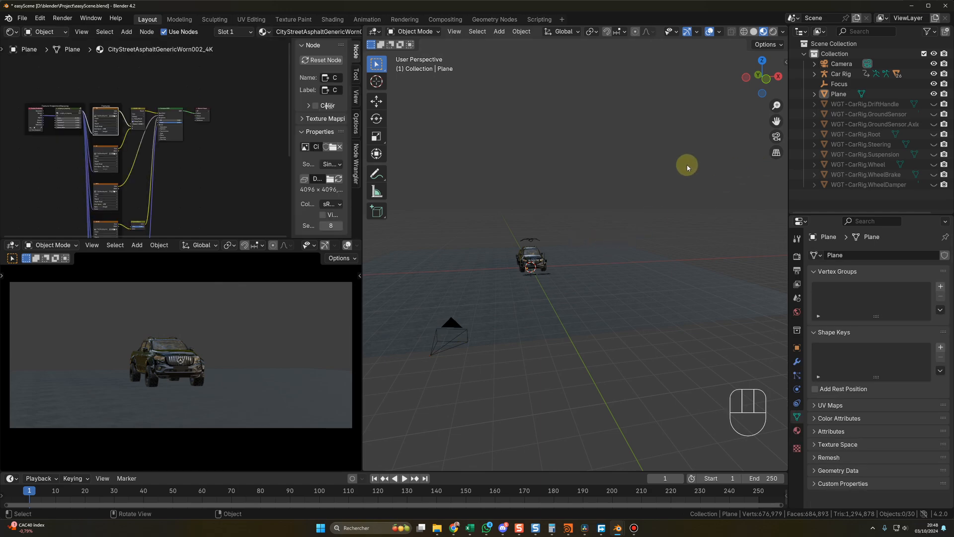
Set the camera's focal length to 35 mm and its clip end to 5000 m
click(841, 64)
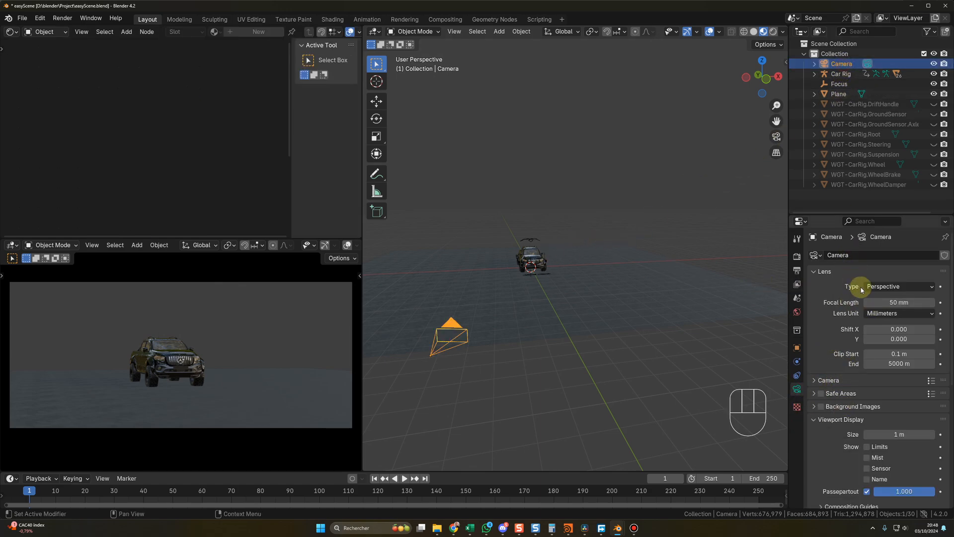
click(883, 303)
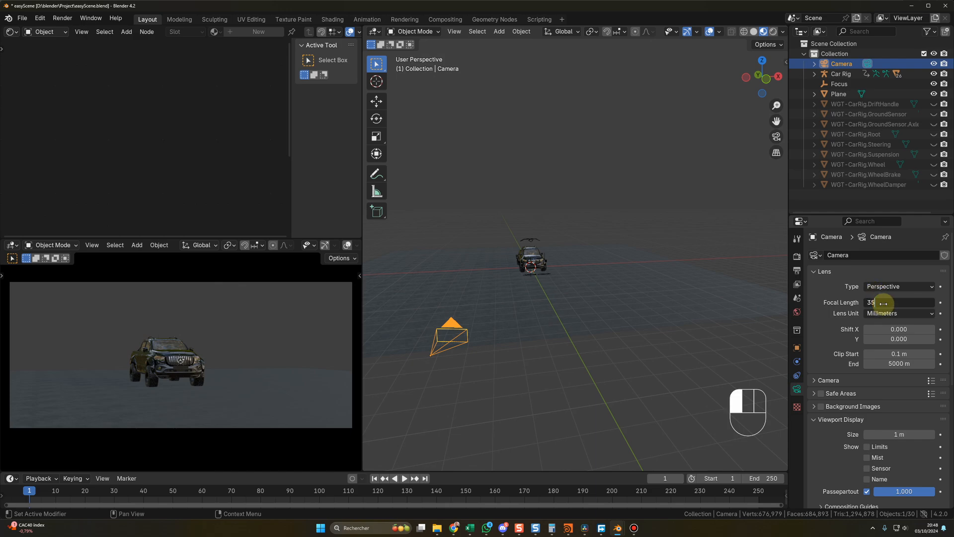
text(35)
key(Return)
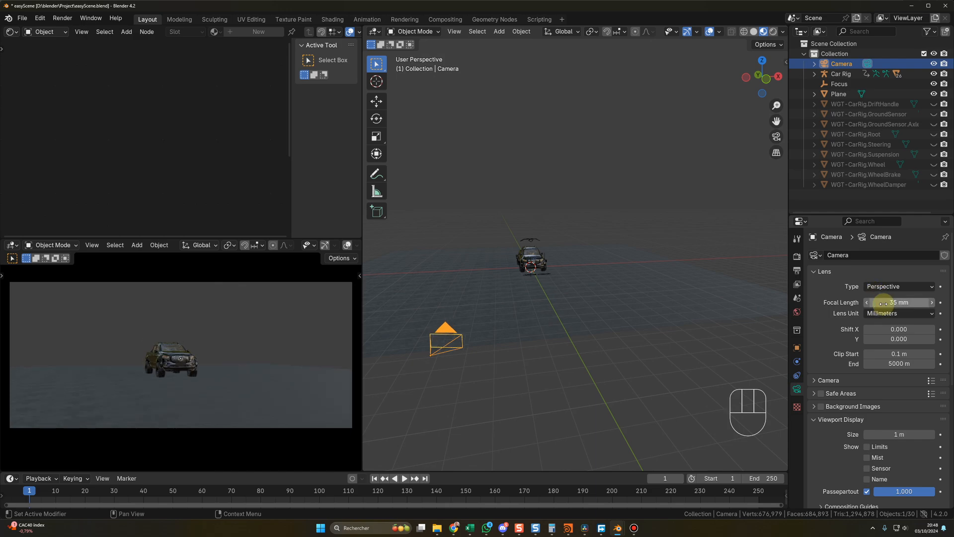
click(894, 363)
text(5000)
key(Return)
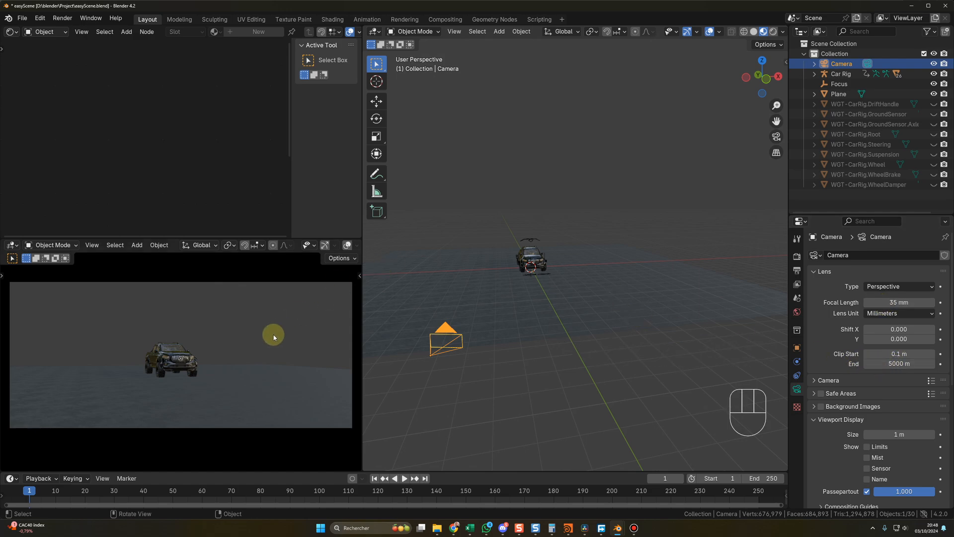
Set the camera's passepartout to 1.000 and bring its Depth of Field settings into view
scroll(878, 379, down, 5)
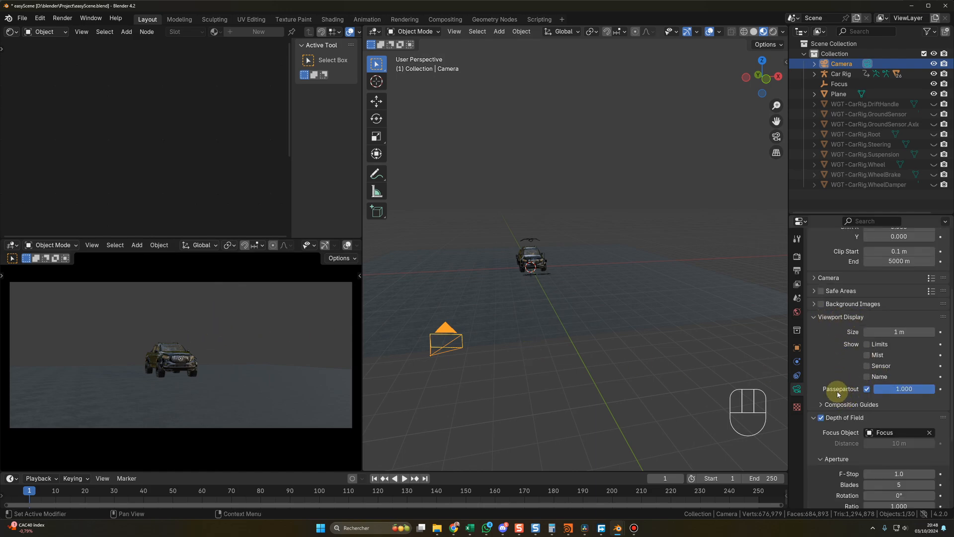
drag(908, 389, 936, 388)
scroll(828, 319, down, 5)
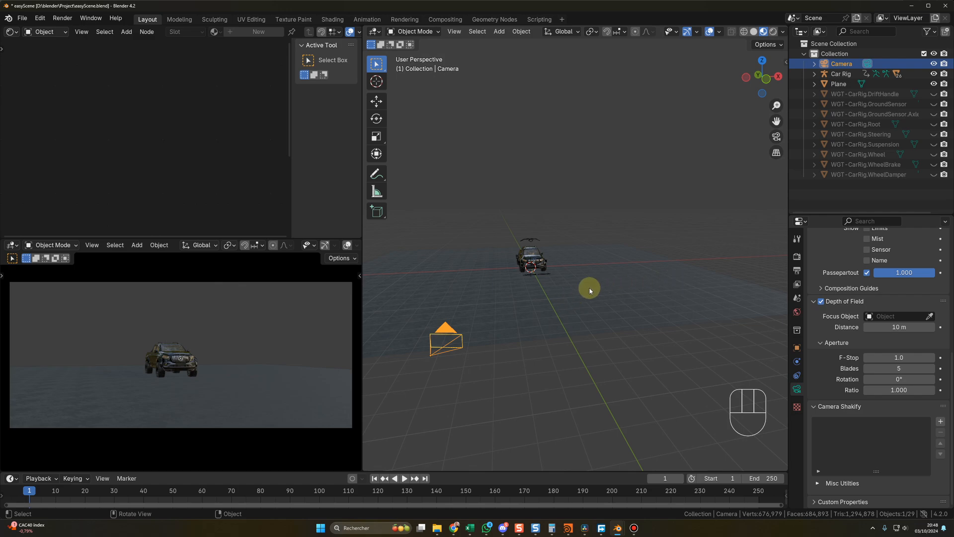
Add a Plain Axes empty and move it horizontally, locked off the Z axis, onto the ground beside the truck
middle_drag(590, 288, 603, 298)
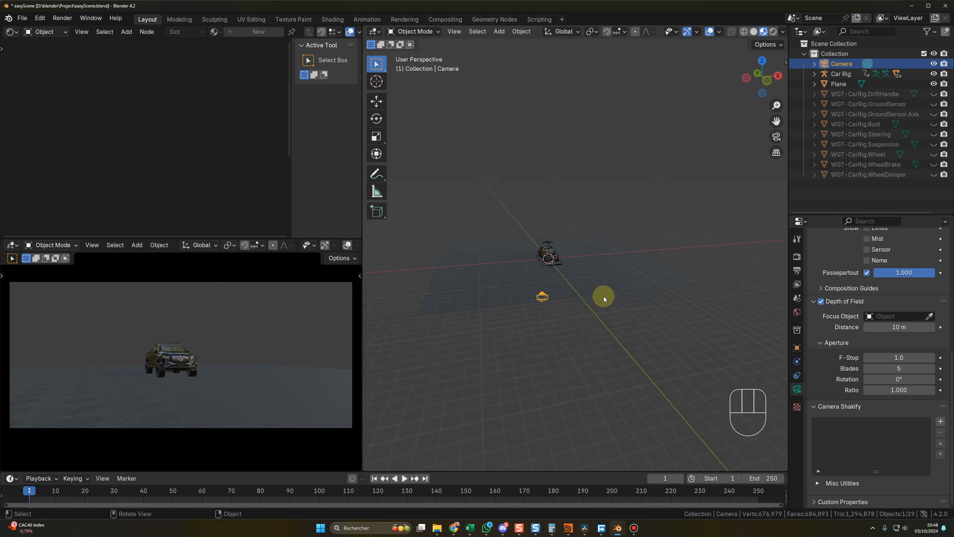
key(shift+a)
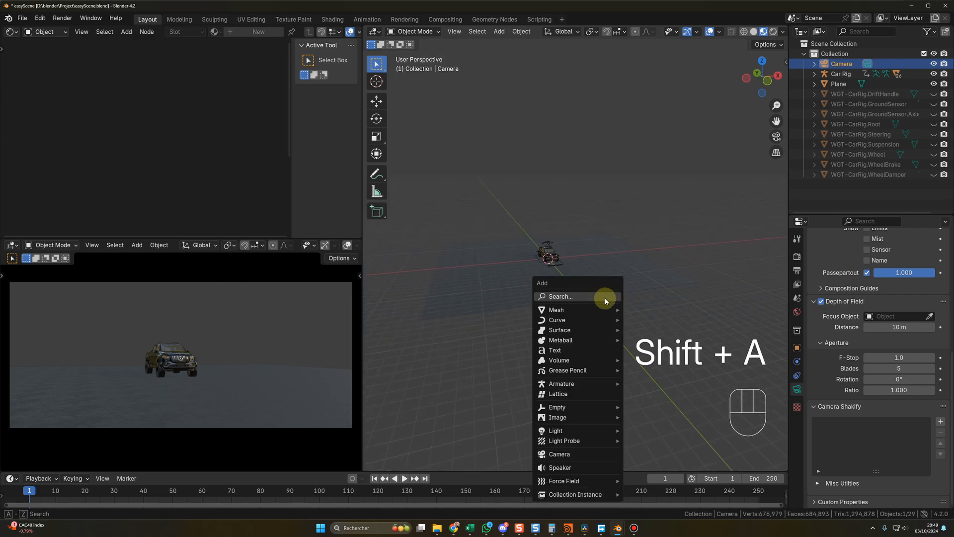
mouse_move(576, 412)
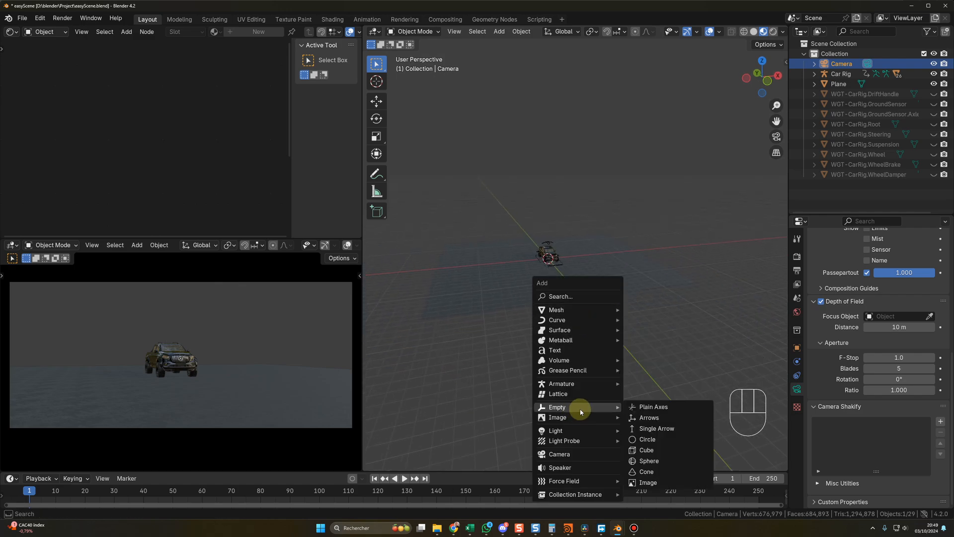
click(654, 407)
middle_drag(620, 345, 623, 336)
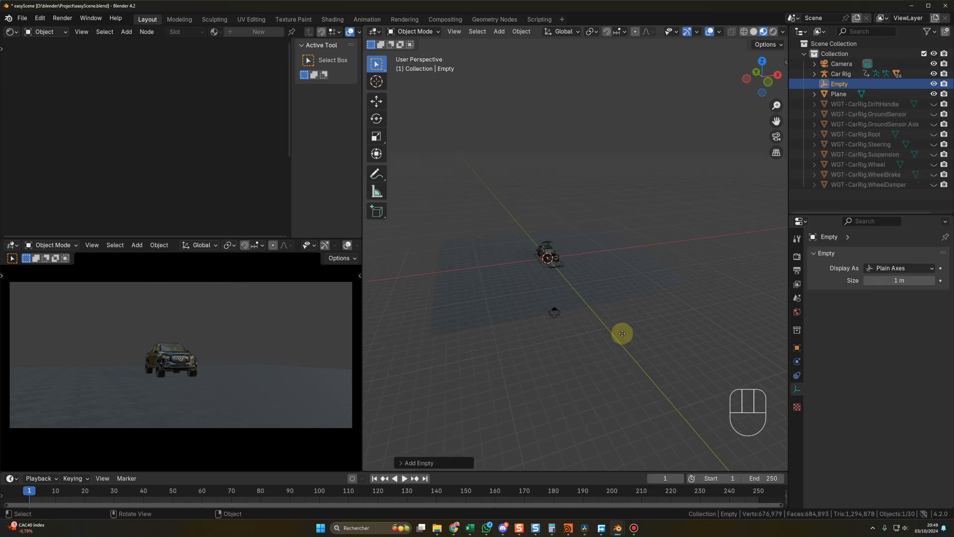
key(g)
key(shift+z)
click(622, 275)
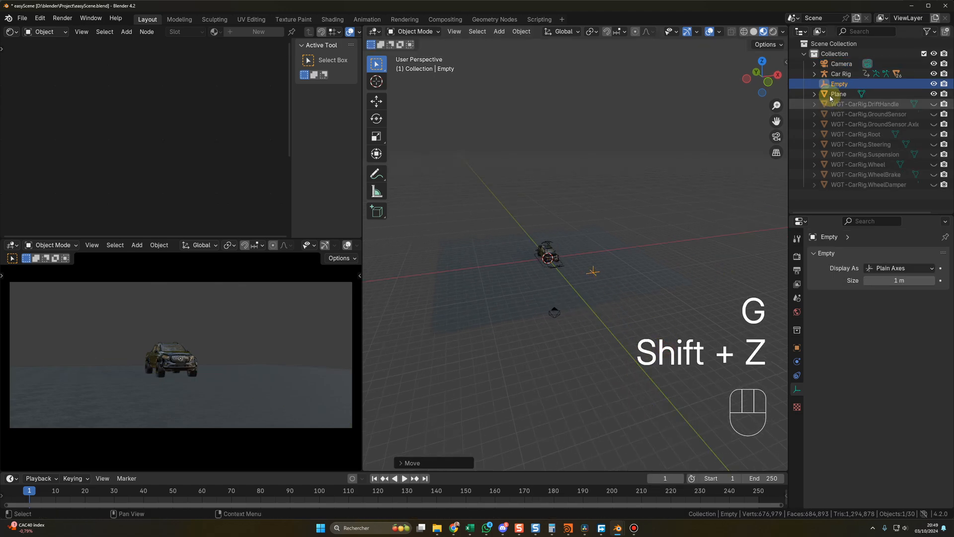
Rename the new empty as Focus
double_click(839, 84)
text(Fl)
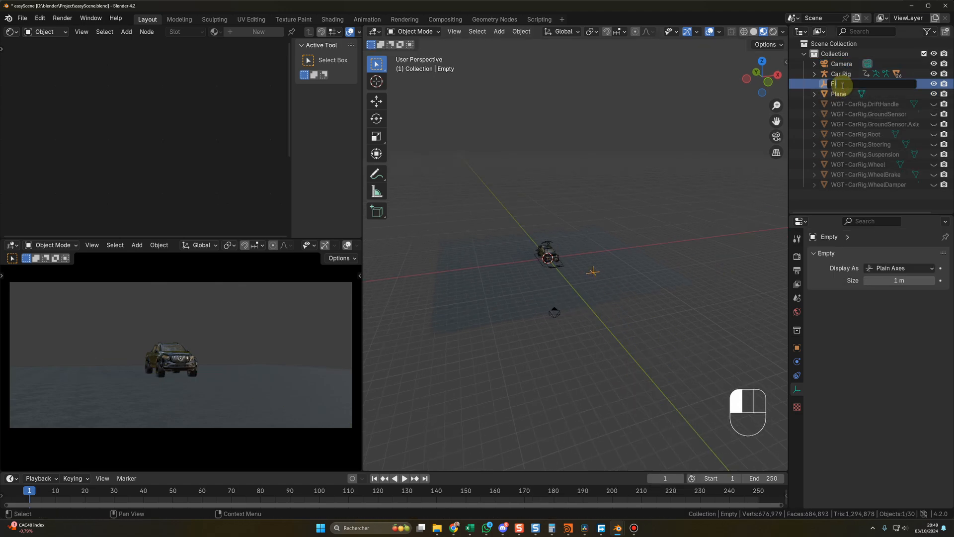
key(BackSpace)
text(ocus)
click(843, 87)
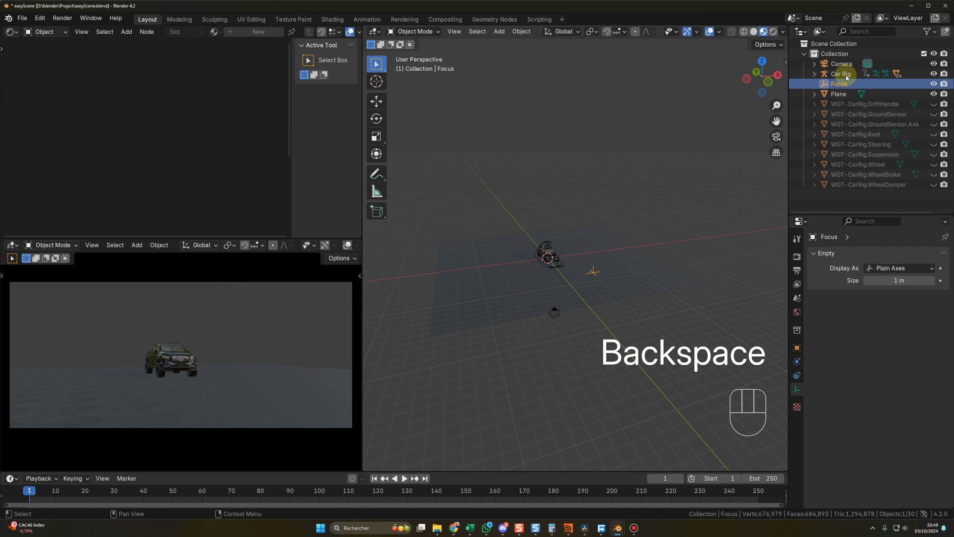
Assign the Focus empty as the Focus Object in the camera's Depth of Field settings
click(841, 64)
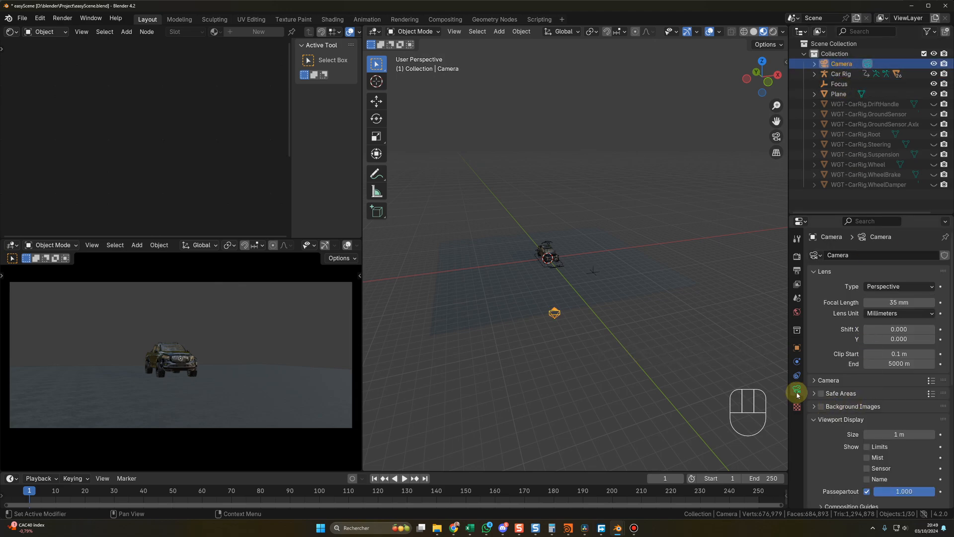
scroll(835, 398, down, 8)
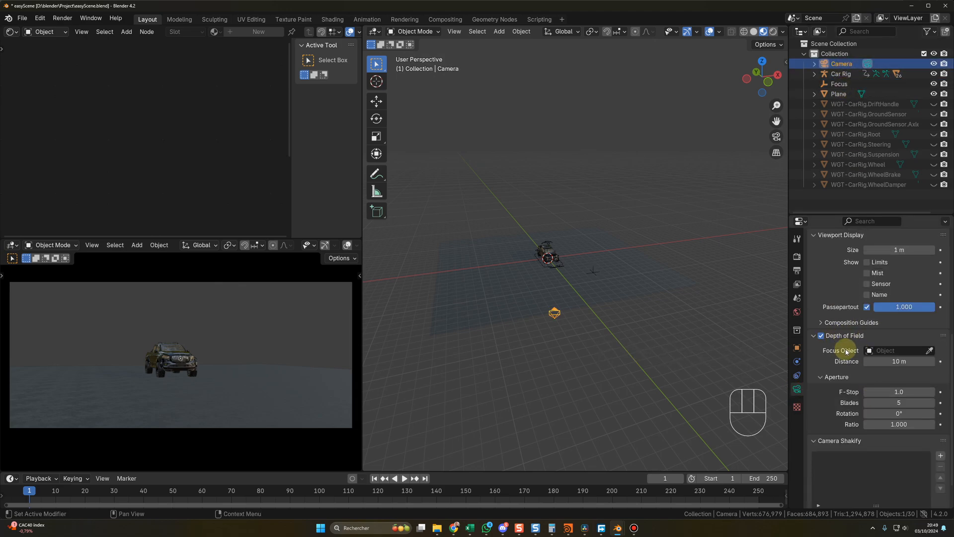
click(899, 351)
text(fo)
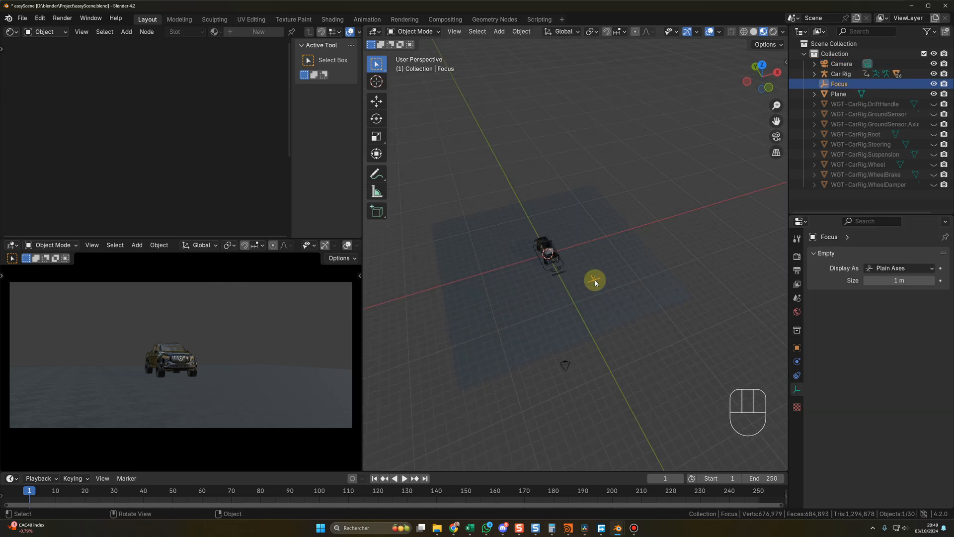
Move the Focus empty across the ground, locked off the Z axis, to the front of the truck and adjust its height
key(KP_7)
key(g)
key(shift+z)
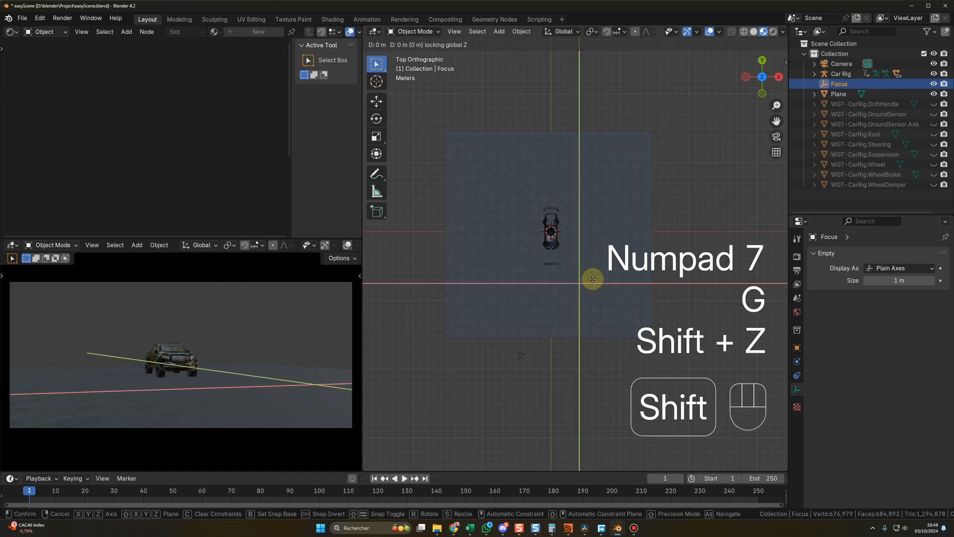
click(571, 259)
middle_drag(571, 260, 591, 286)
Examine the camera's Depth of Field settings and the transform values of the camera, car rig and ground plane
click(841, 73)
click(841, 63)
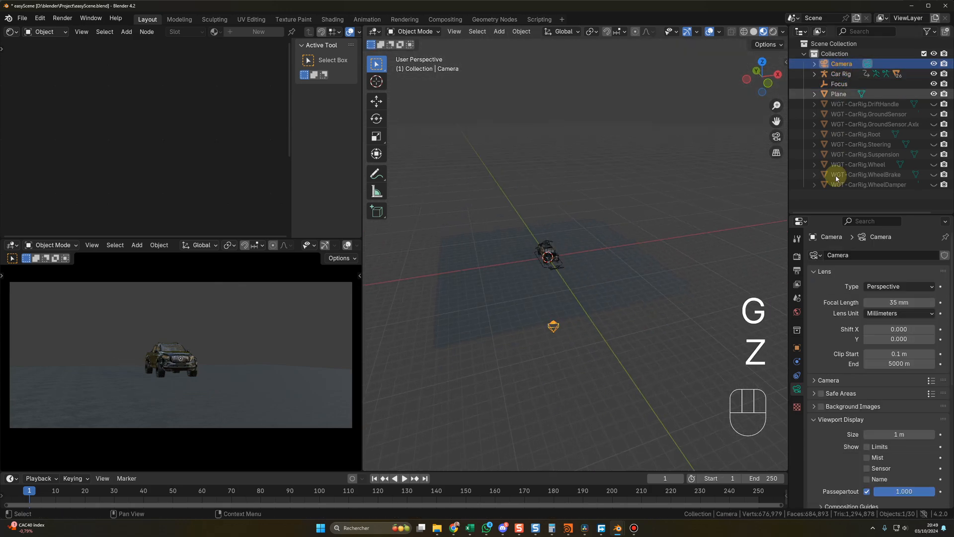
scroll(855, 392, down, 12)
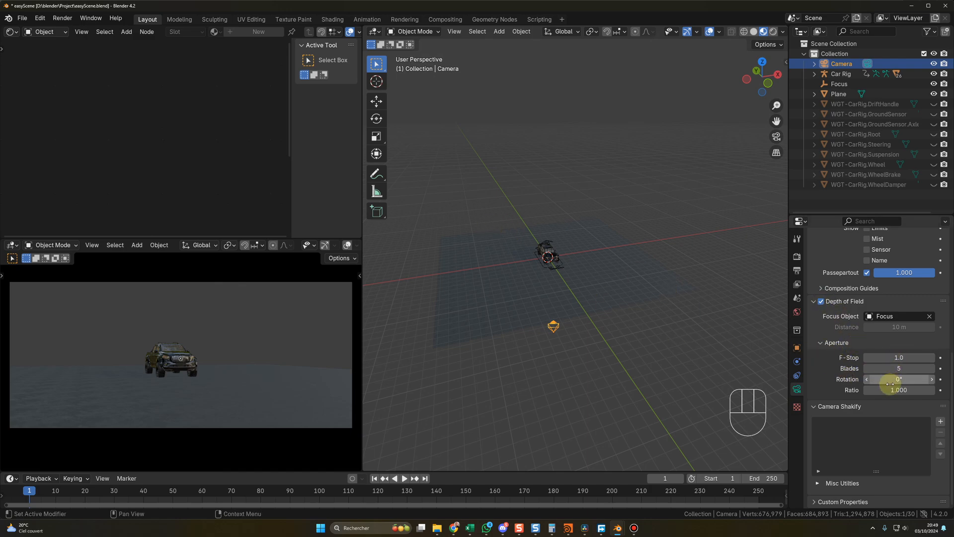
middle_drag(547, 336, 572, 334)
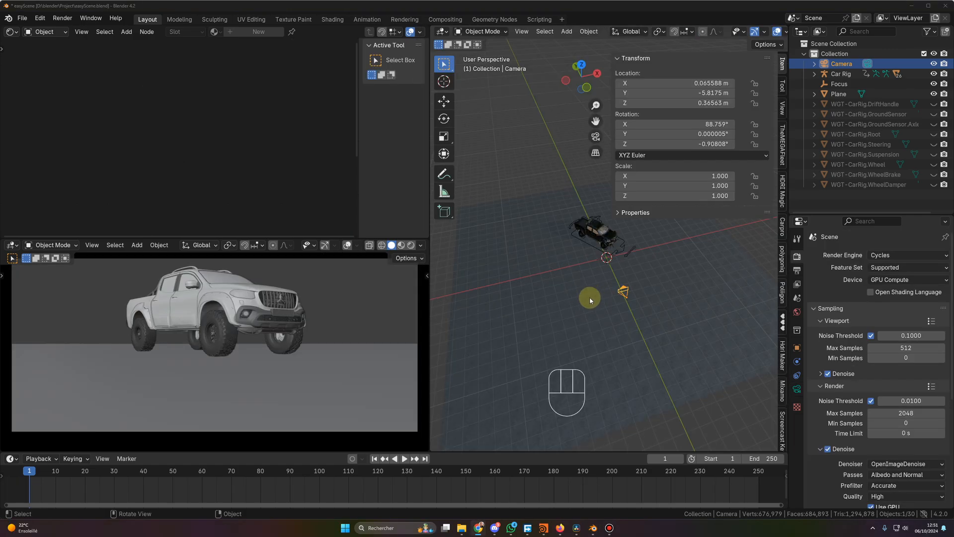
middle_drag(604, 303, 606, 304)
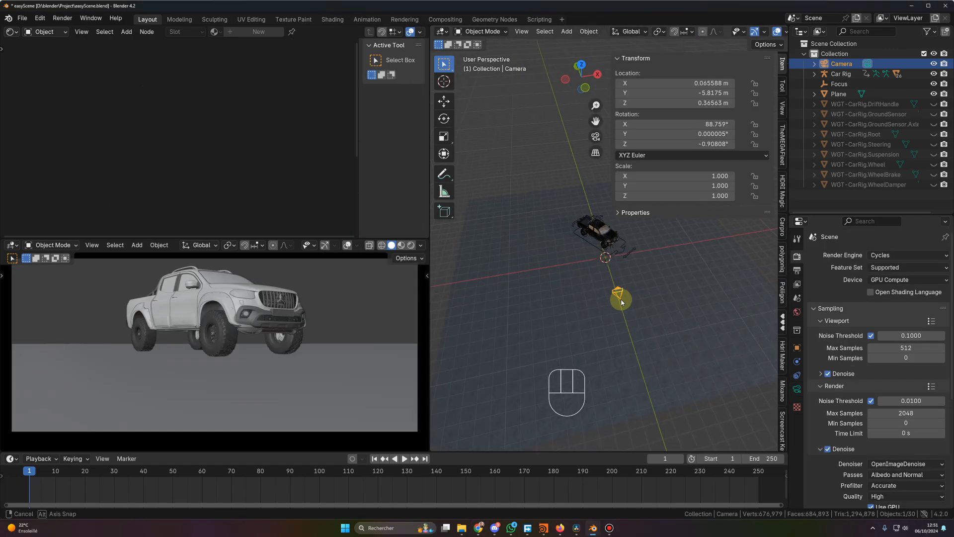
click(616, 306)
middle_drag(590, 314, 582, 353)
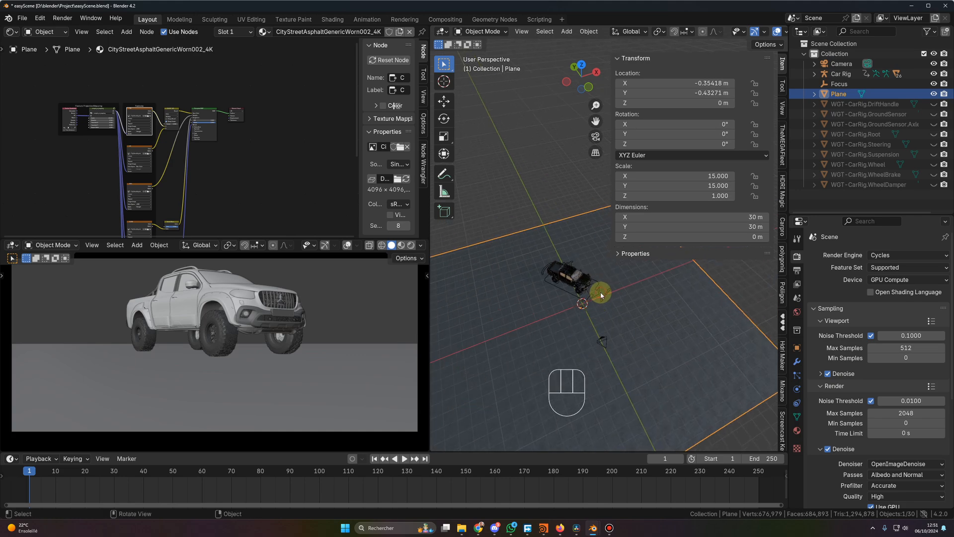
middle_drag(598, 292, 594, 318)
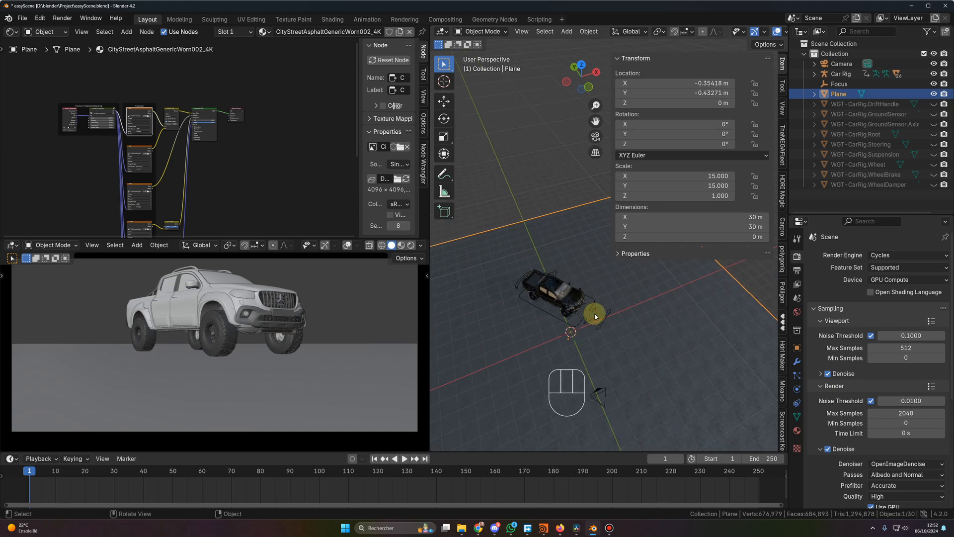
click(606, 316)
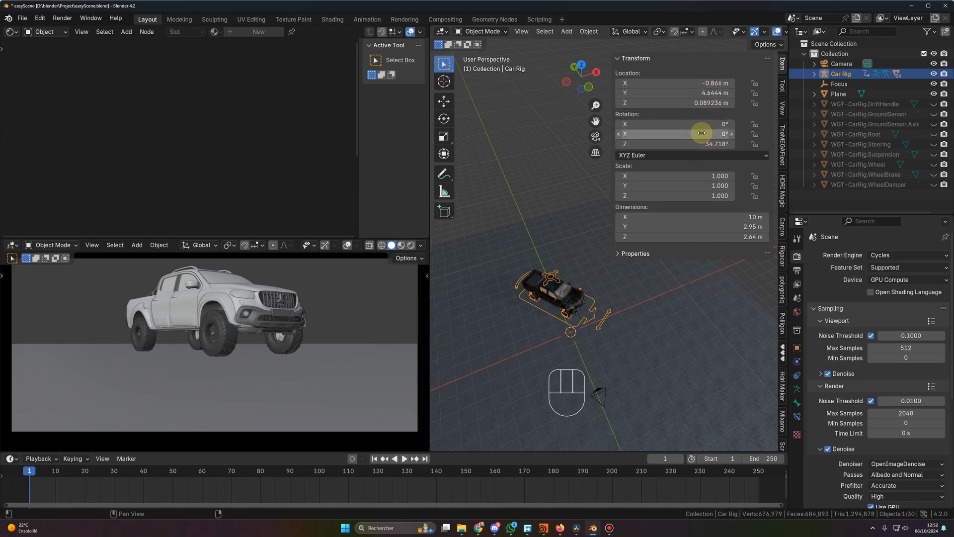
shift+middle_drag(622, 300, 625, 279)
click(616, 281)
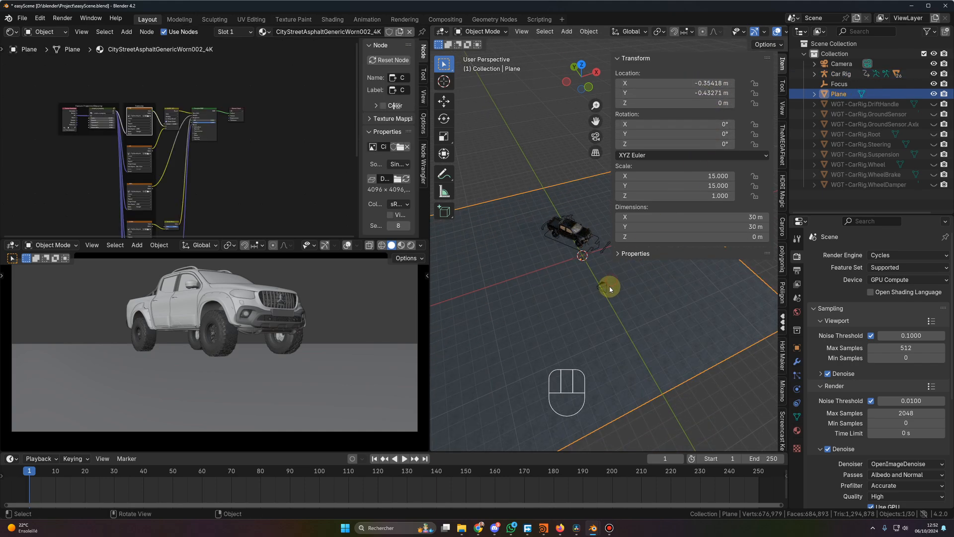
click(602, 287)
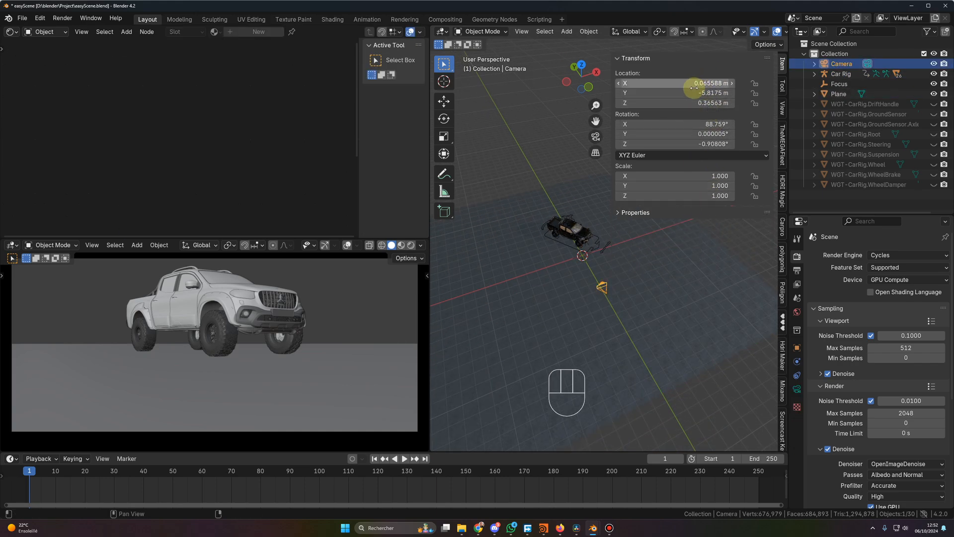
click(594, 262)
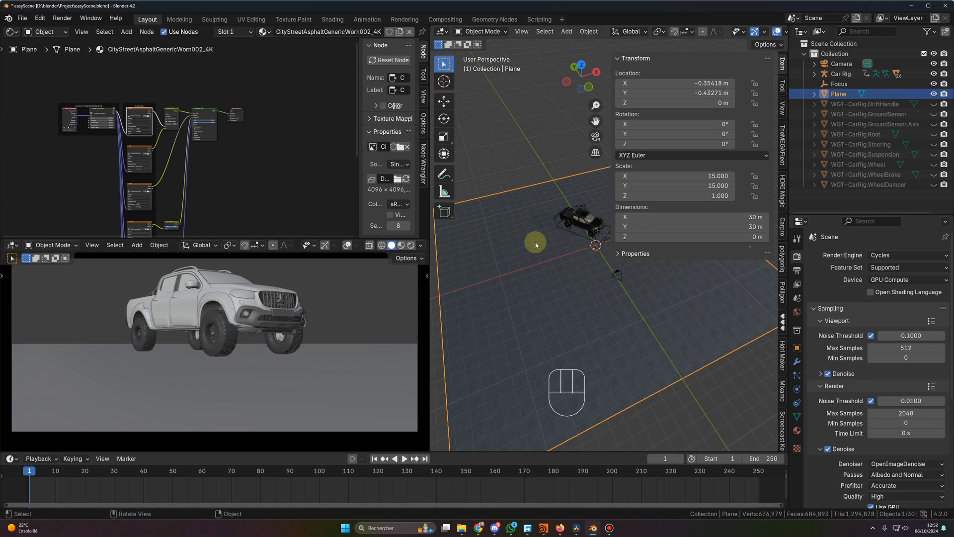
Keyframe the camera's location, rotation and scale at frame 1 and test that the framing is held during playback
click(845, 64)
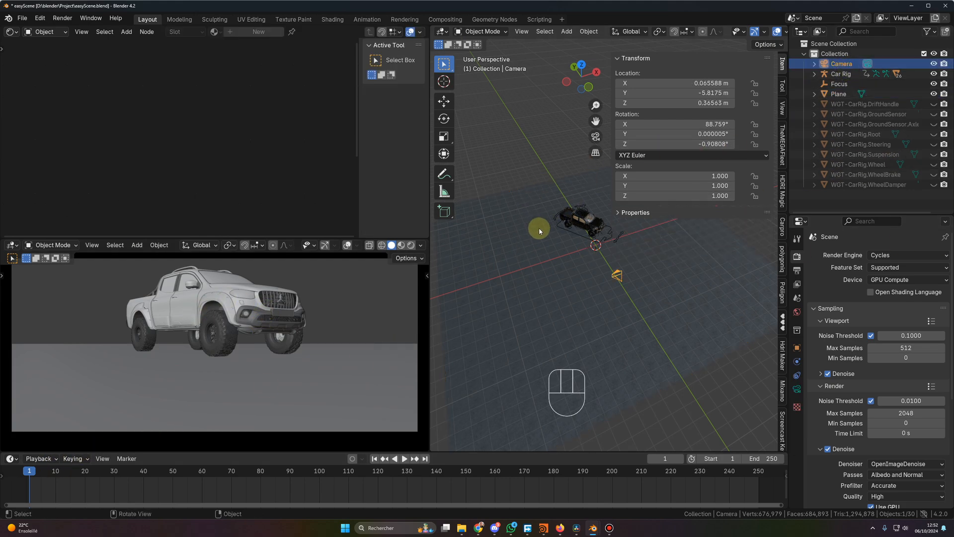
key(i)
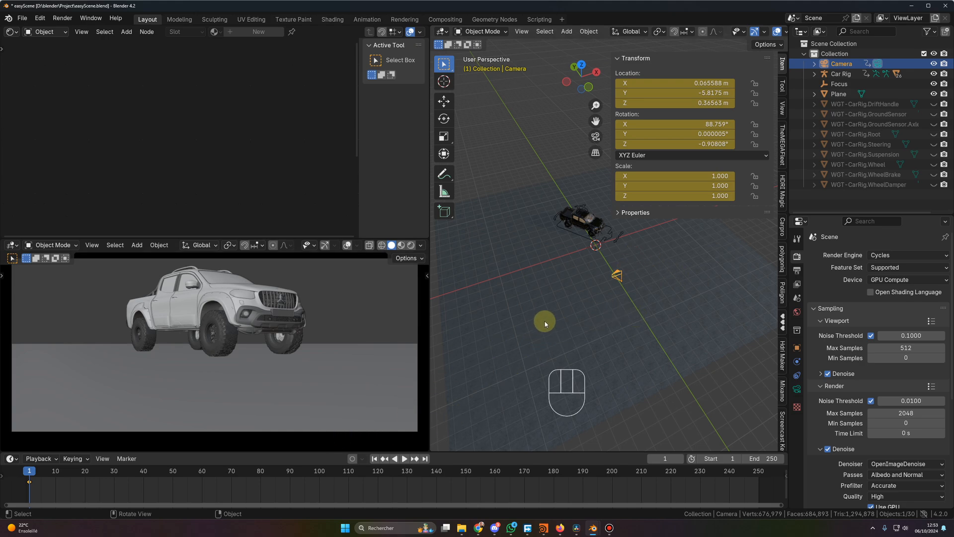
middle_drag(229, 358, 261, 358)
click(30, 472)
key(space)
key(Escape)
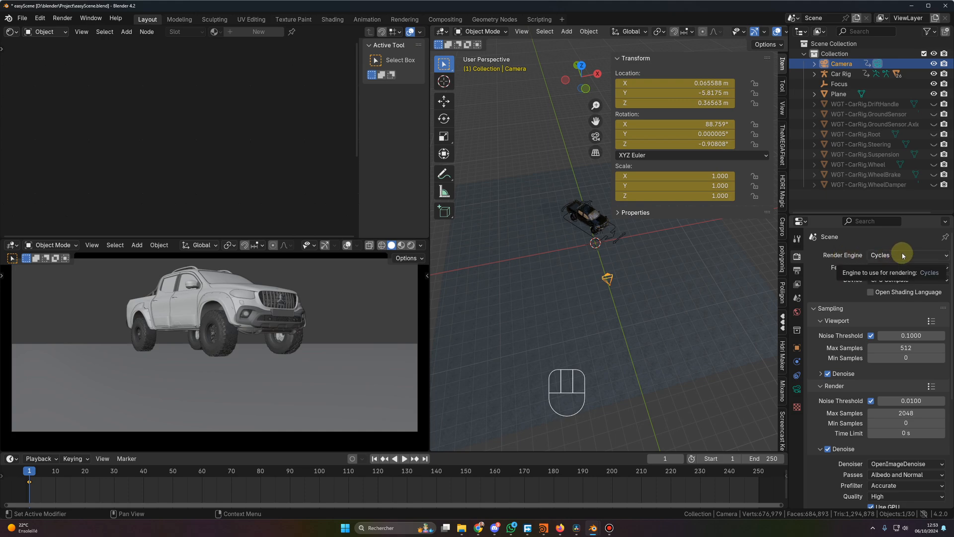
Switch the camera viewport to rendered shading and review the scene's output and render settings
click(798, 271)
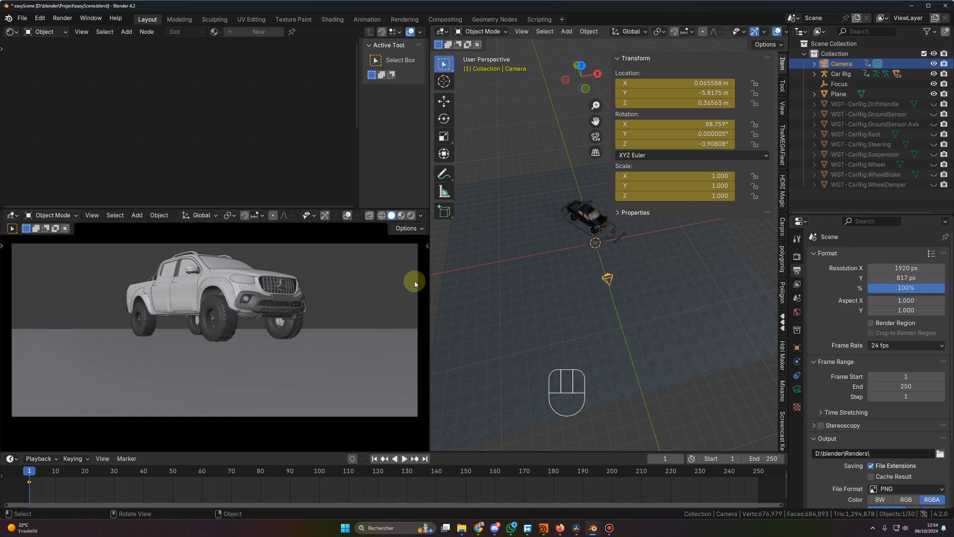
click(412, 216)
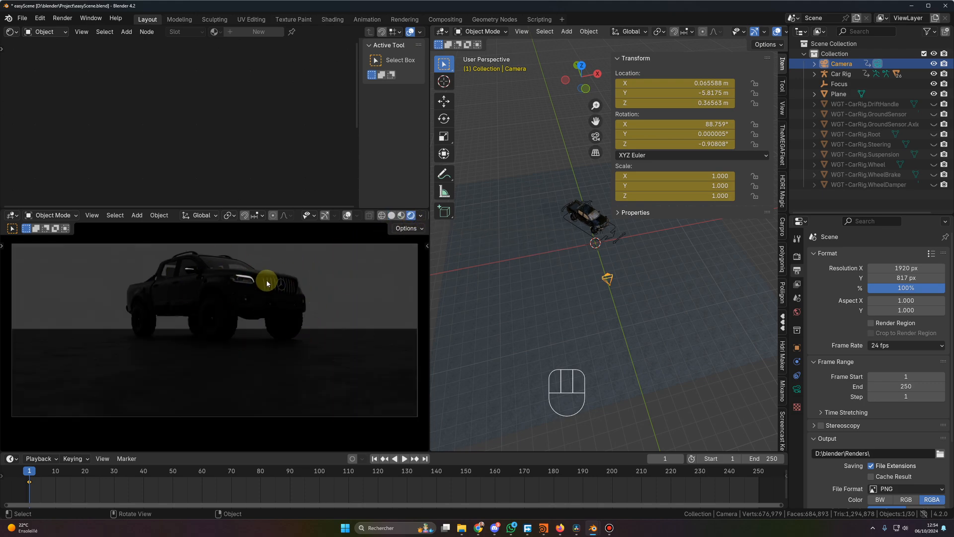
click(797, 256)
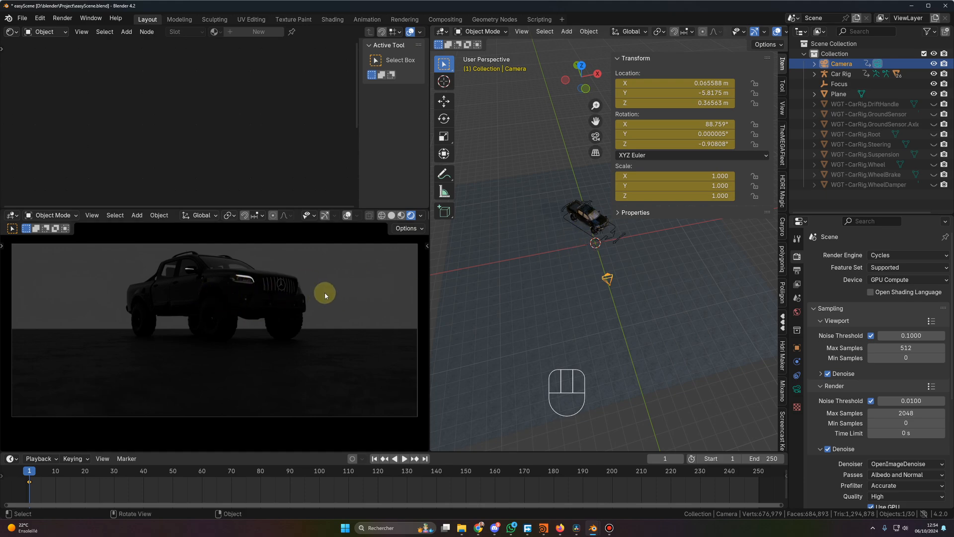
Set the world background strength to 0
click(797, 313)
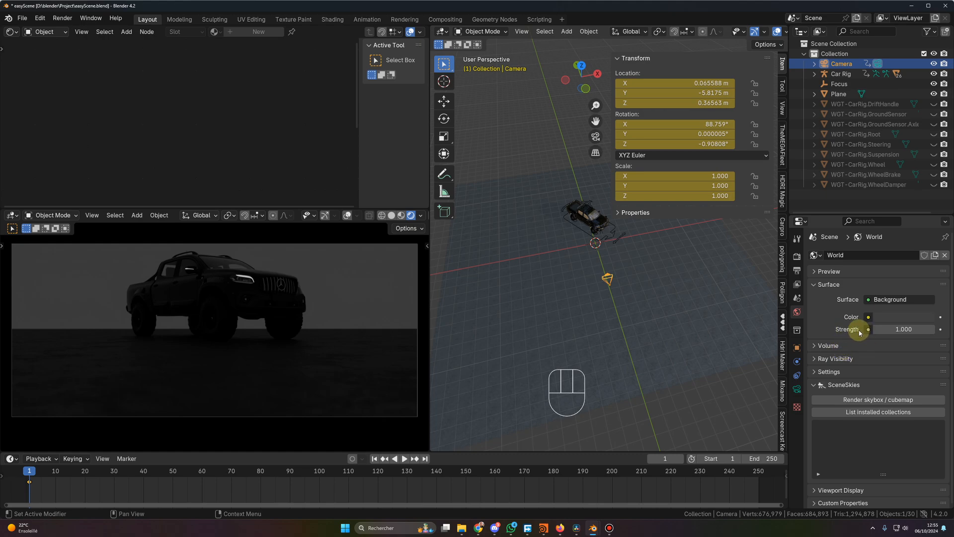
click(894, 328)
text(0)
key(Return)
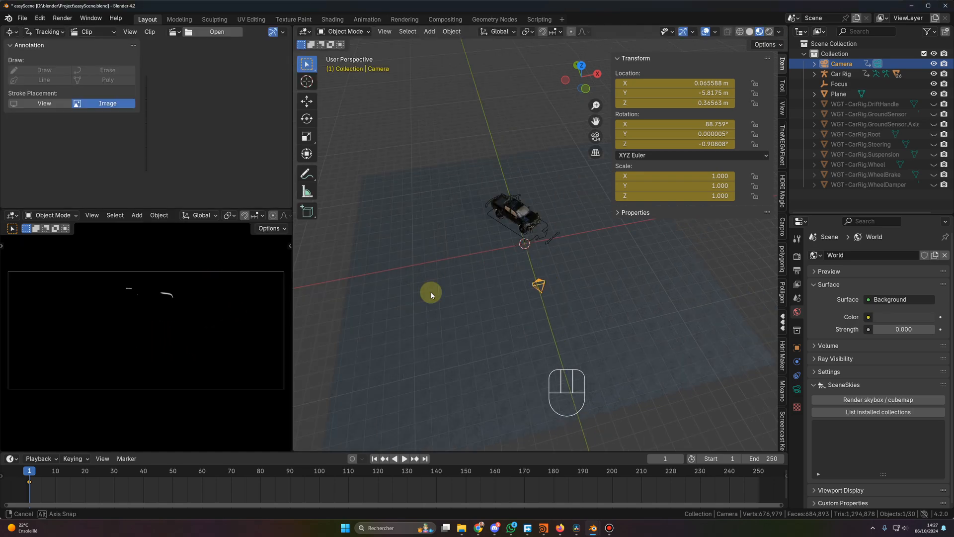
Add a mesh plane at the scene origin and set its X and Y dimensions to 4 m
middle_drag(431, 292, 437, 284)
key(shift+a)
mouse_move(428, 296)
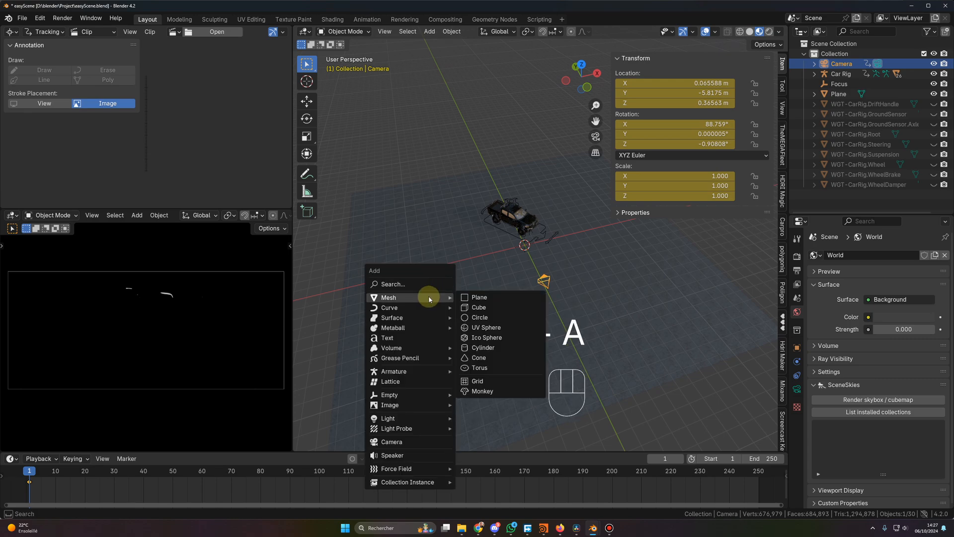
click(485, 298)
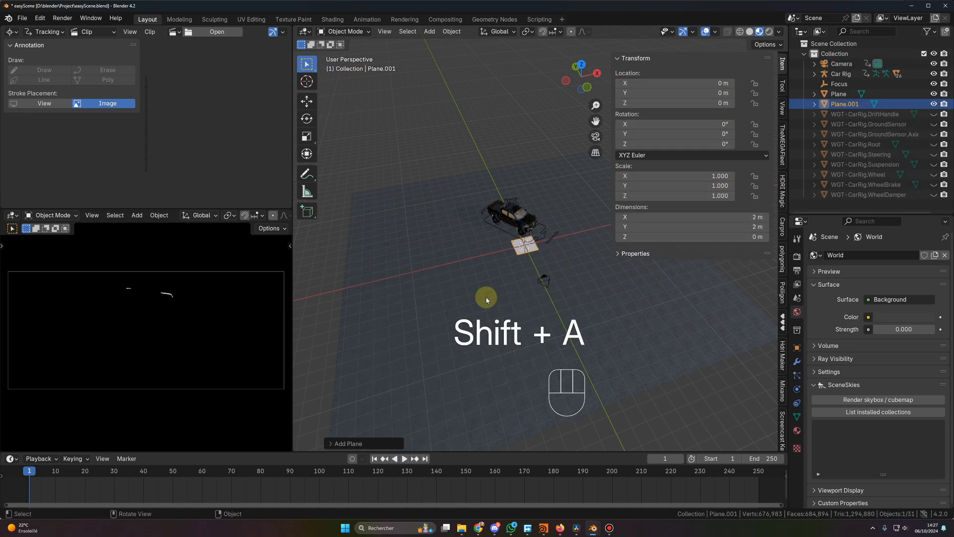
click(720, 216)
text(4)
key(Tab)
text(4)
key(Return)
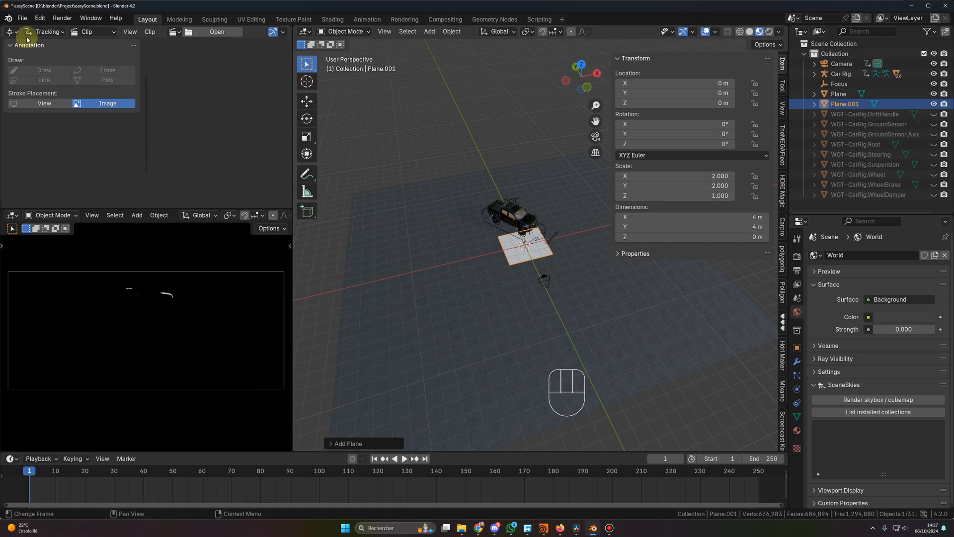
Show the Shader Editor in the upper area and create a new material for the 4 m plane
click(12, 32)
click(47, 122)
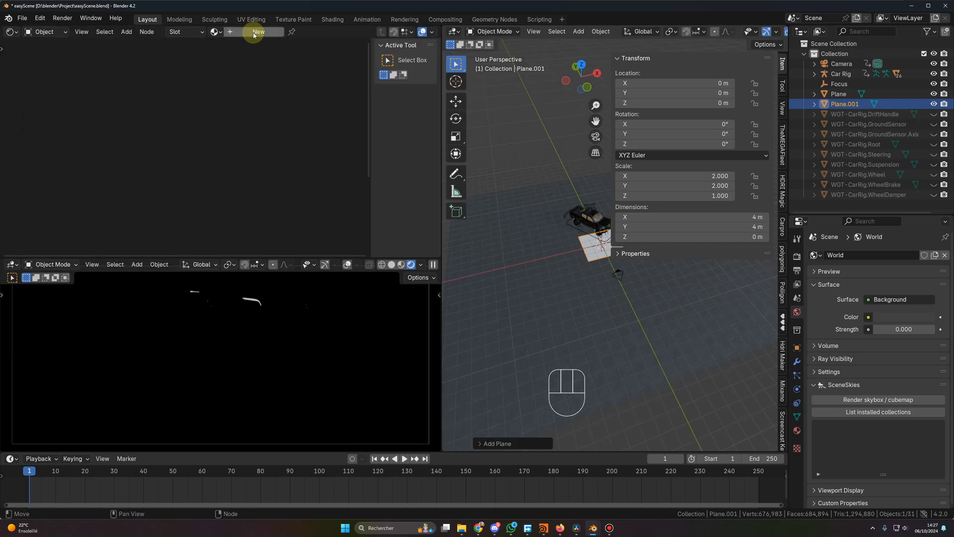
click(255, 33)
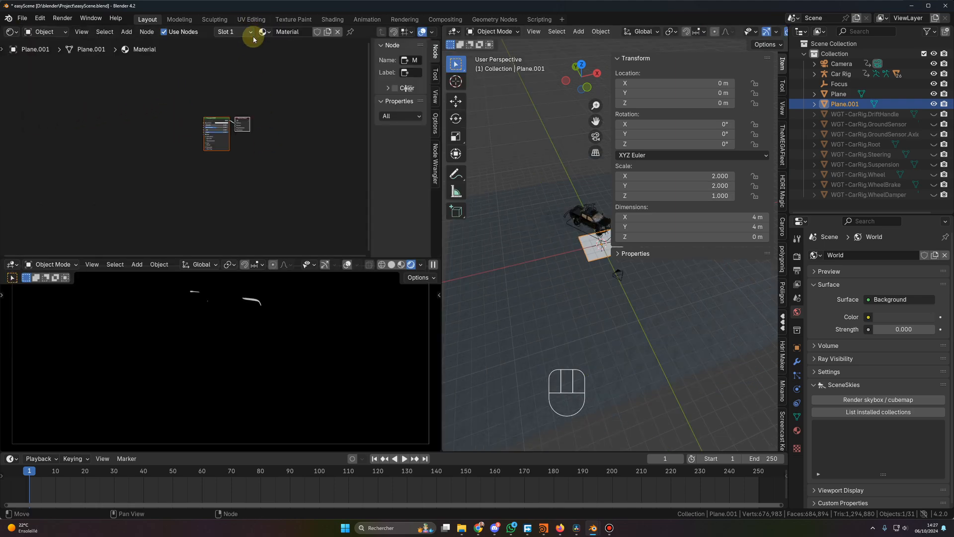
Set the Emission strength of the new plane's Principled BSDF to 100
scroll(268, 149, up, 5)
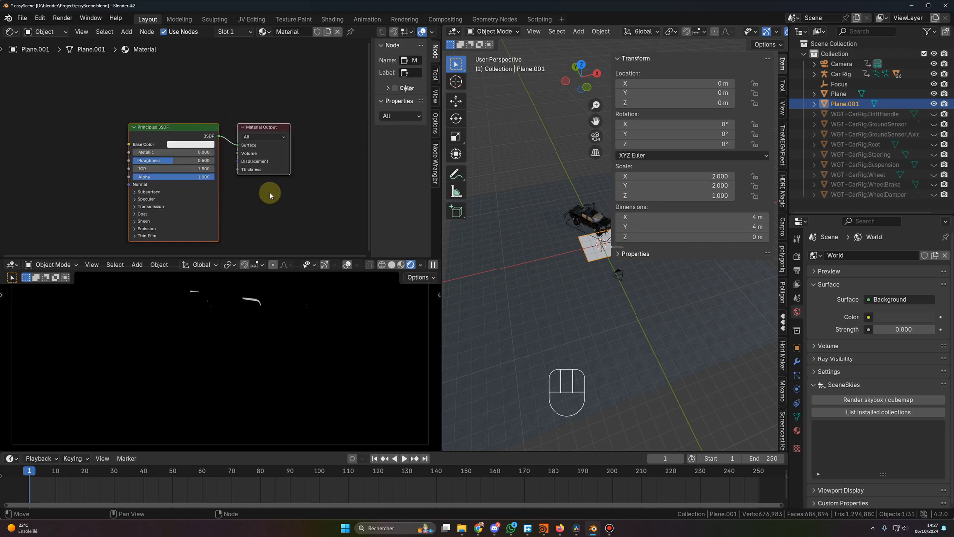
scroll(248, 187, up, 3)
middle_drag(232, 182, 268, 129)
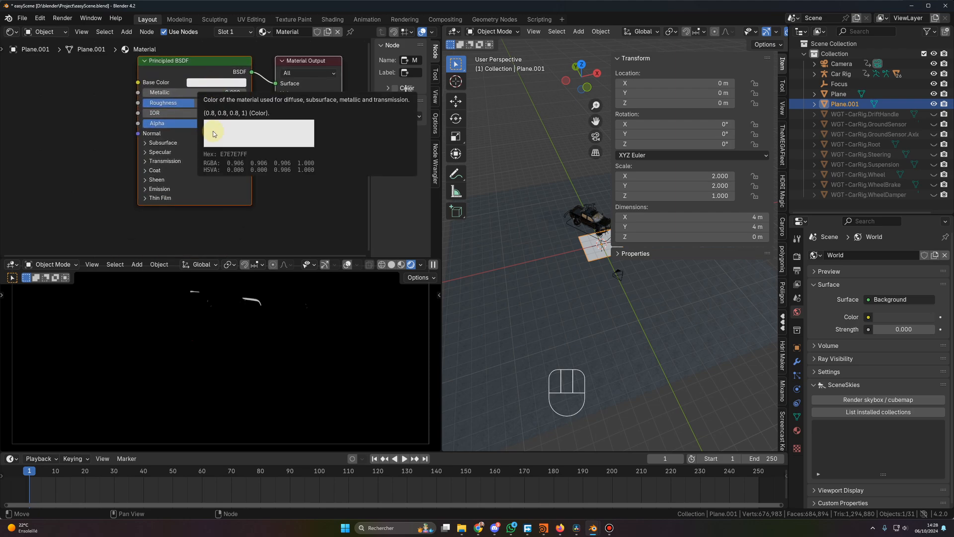
click(145, 189)
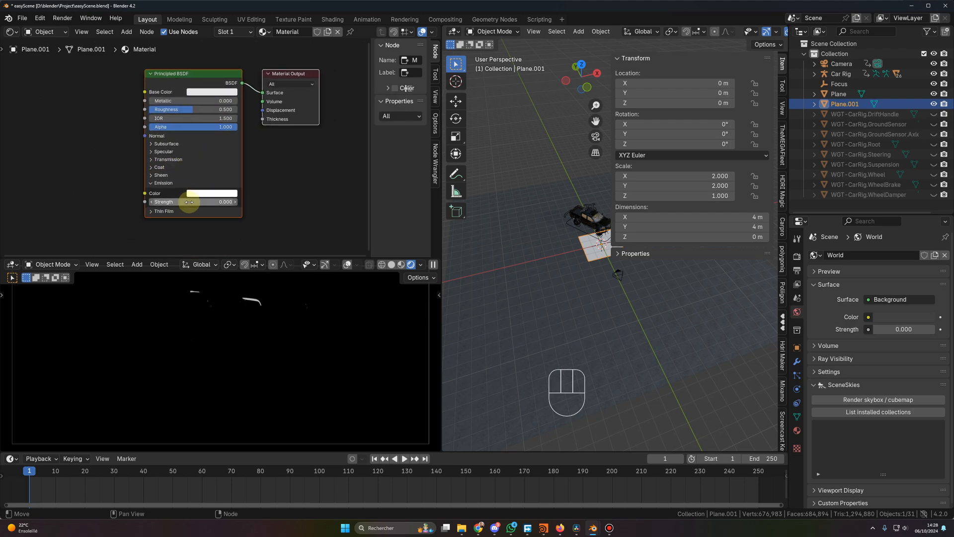
scroll(179, 199, up, 1)
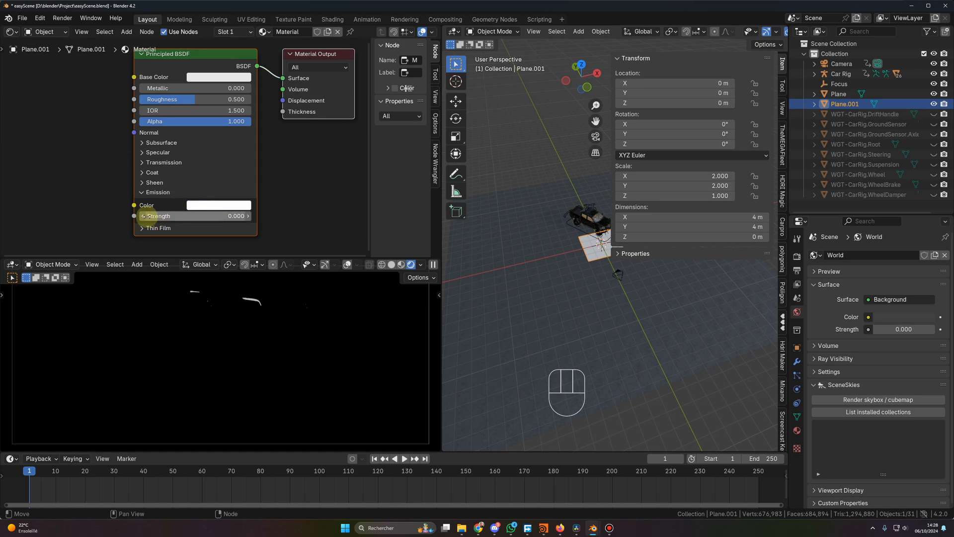
click(197, 216)
text(100)
key(Return)
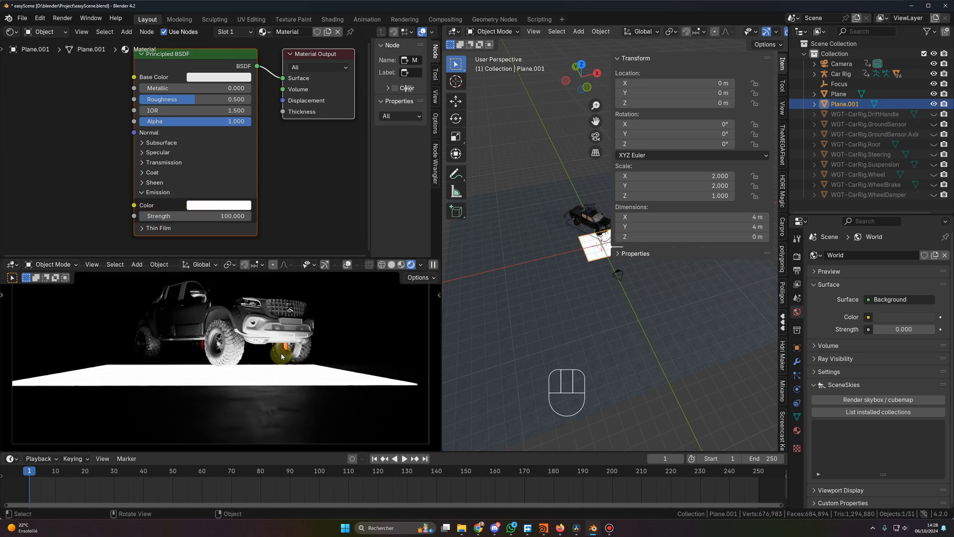
Place the emissive plane behind the truck at about X -14.5, Y 17.5, Z 8.5 m, rotated 115° on X and 66° on Z
key(g)
key(z)
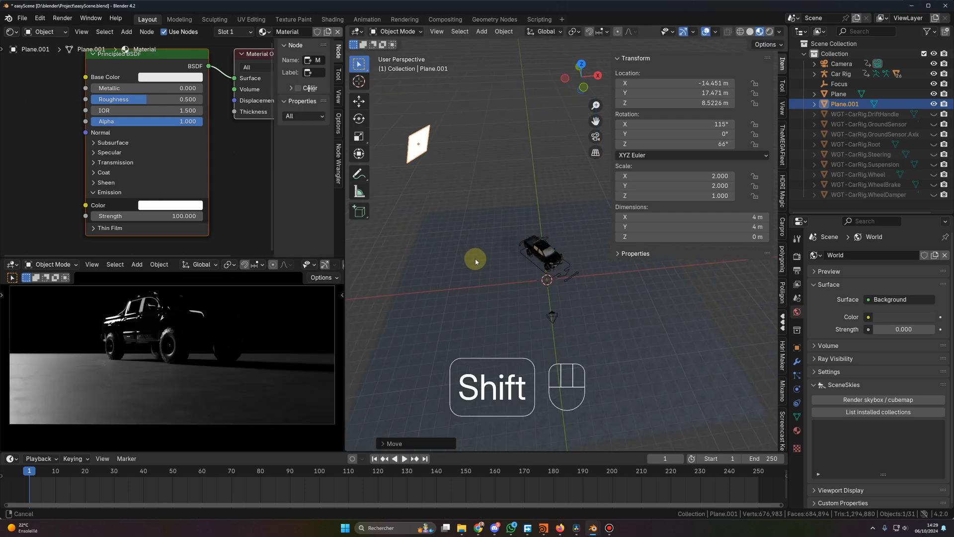
shift+middle_drag(475, 261, 478, 261)
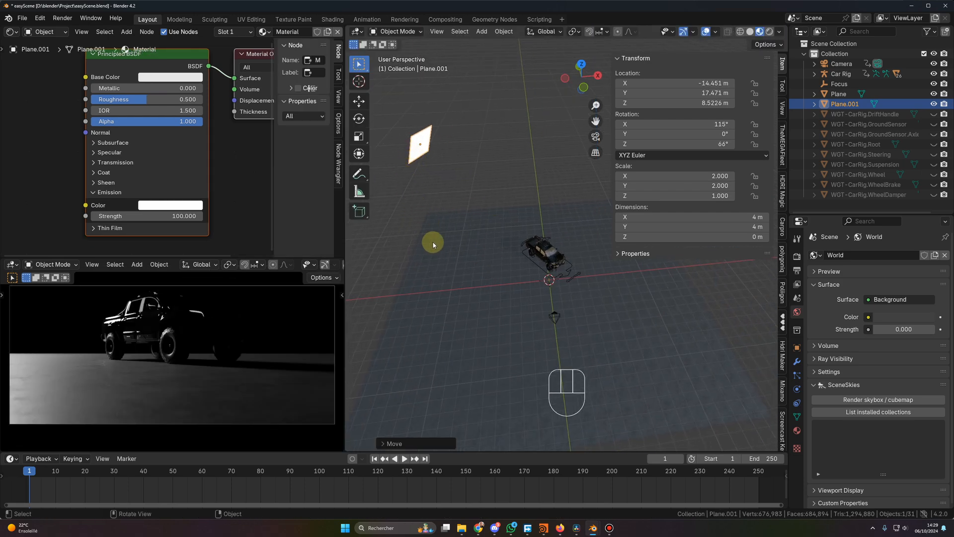
middle_drag(431, 243, 447, 248)
scroll(448, 248, down, 2)
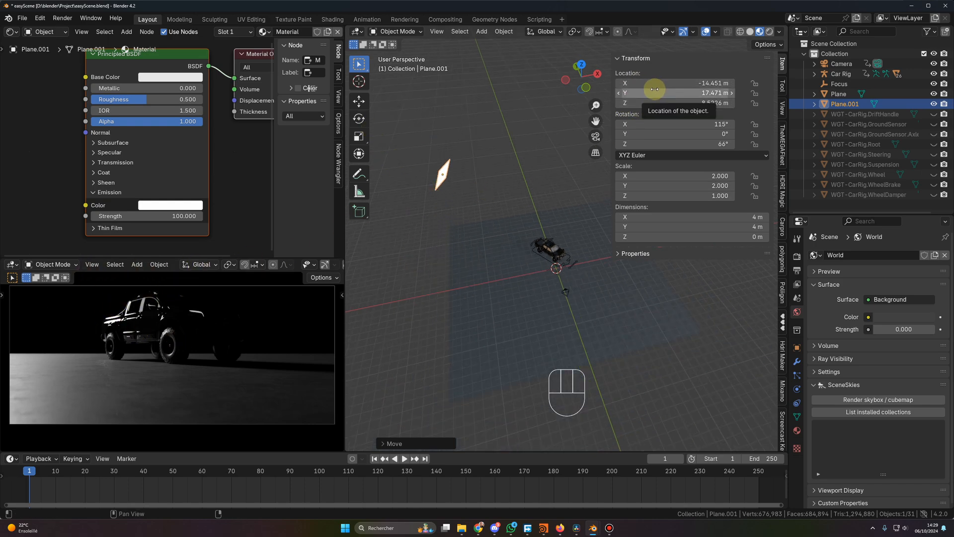
middle_drag(497, 211, 537, 181)
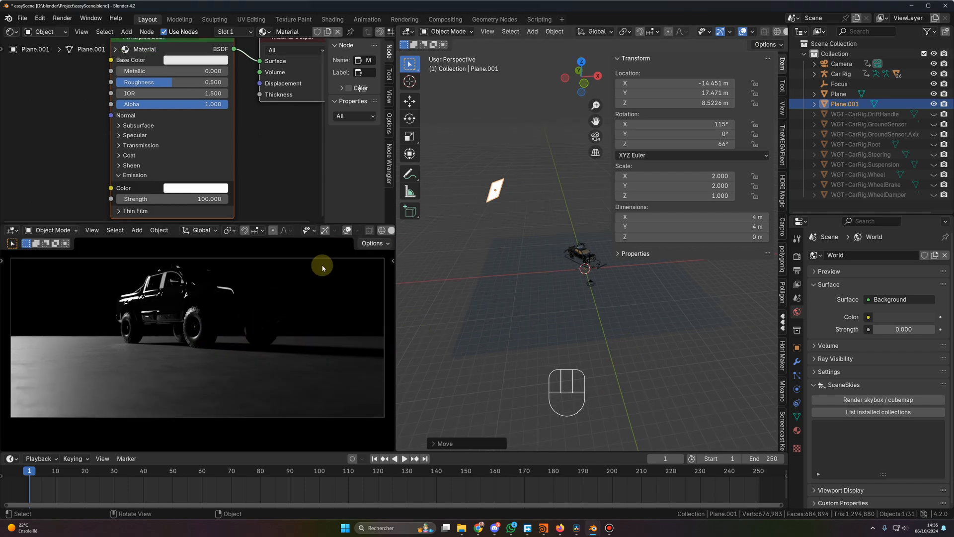
Switch to the Shading workspace and add a Geometry node beside the ground plane's asphalt texture nodes
click(332, 19)
click(348, 215)
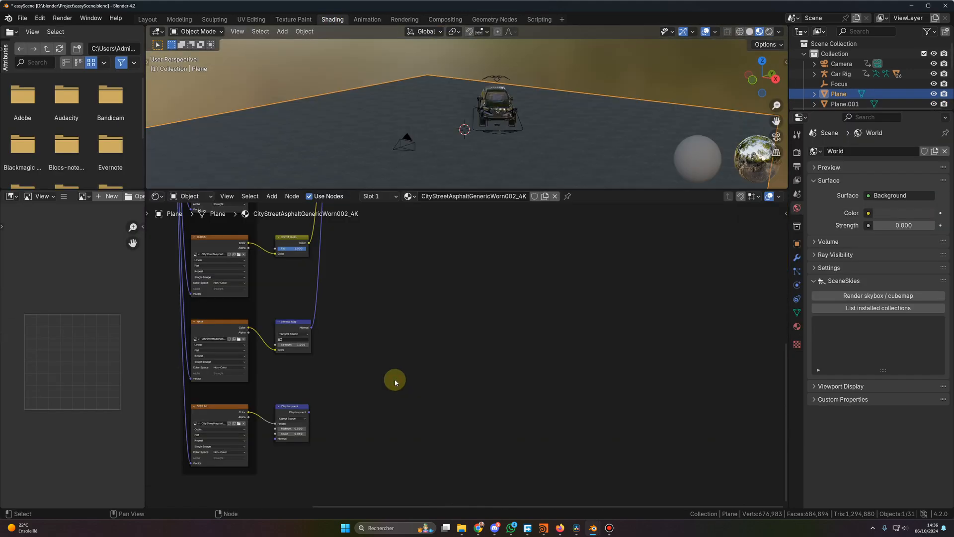
key(shift+a)
click(395, 380)
text(geo)
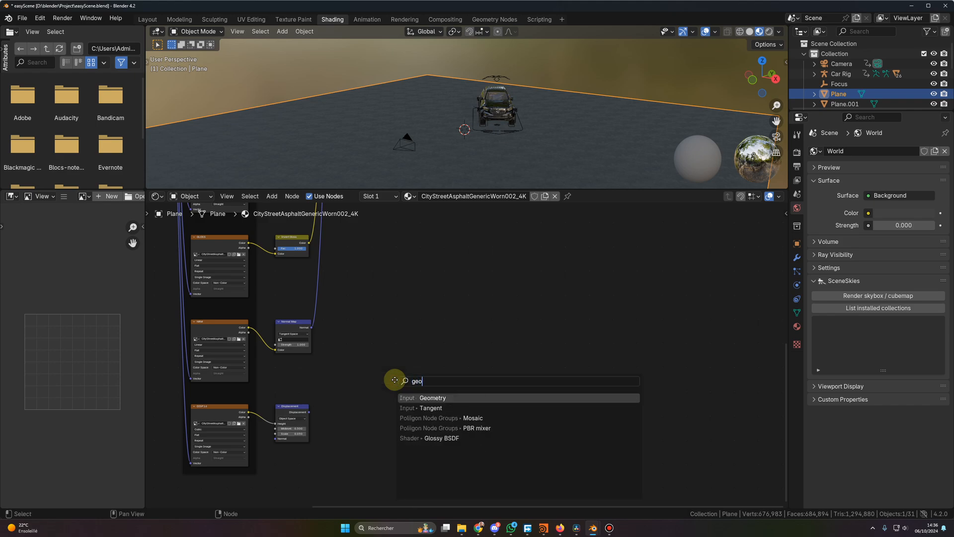
key(Return)
click(376, 368)
Add a Noise Texture node and feed the Geometry node's Position into its Vector input
key(shift+a)
click(461, 367)
text(noise)
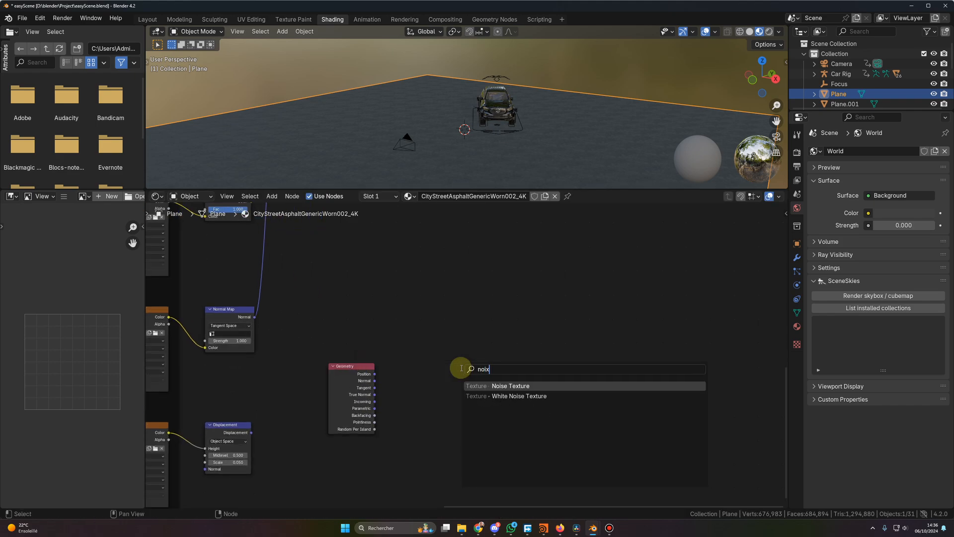
key(Return)
click(404, 368)
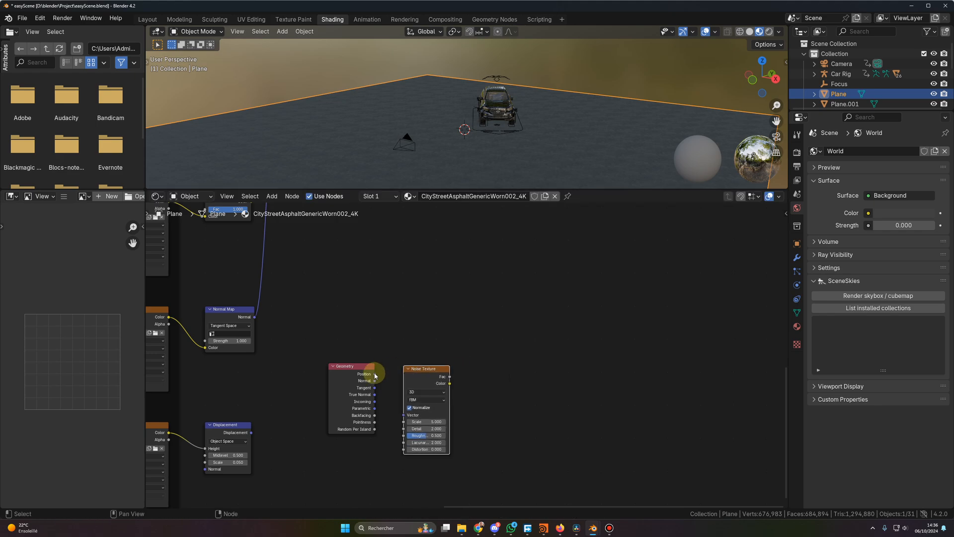
drag(374, 373, 404, 414)
Add a Color Ramp node after the Noise Texture and connect the noise Fac to it
scroll(518, 386, up, 1)
key(shift+a)
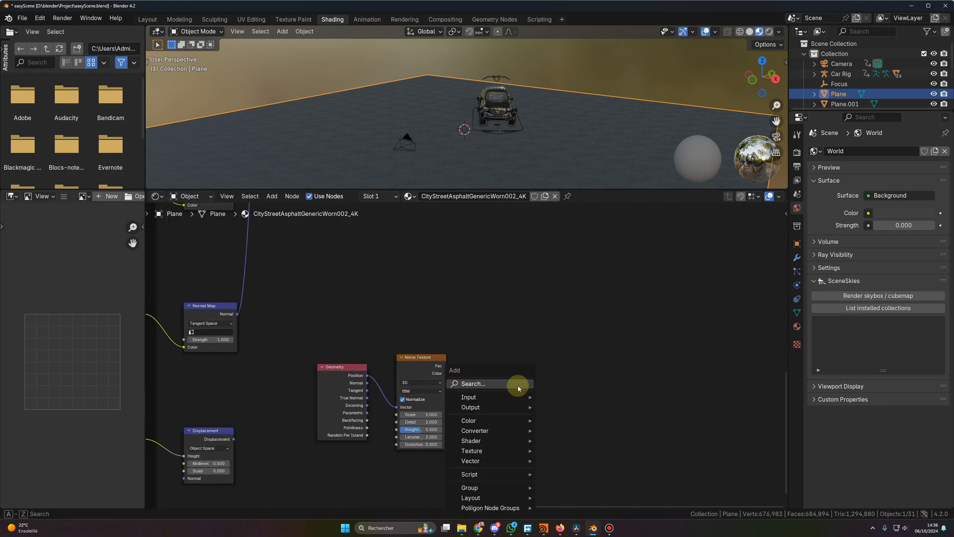
text(colo)
key(Return)
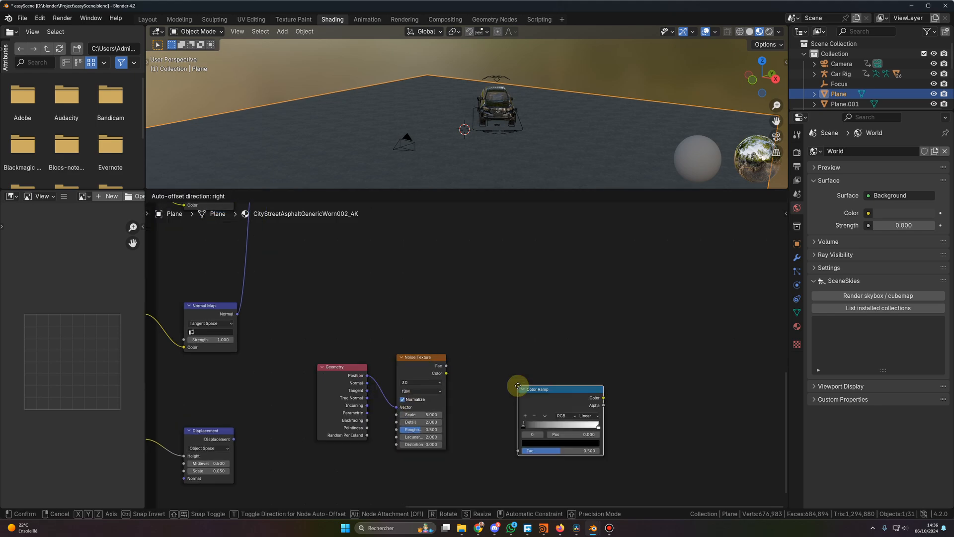
click(477, 411)
Connect the Color Ramp's color directly to the Material Output's Surface to preview the noise on the ground plane
scroll(481, 426, down, 2)
middle_drag(590, 295, 445, 327)
scroll(456, 374, up, 1)
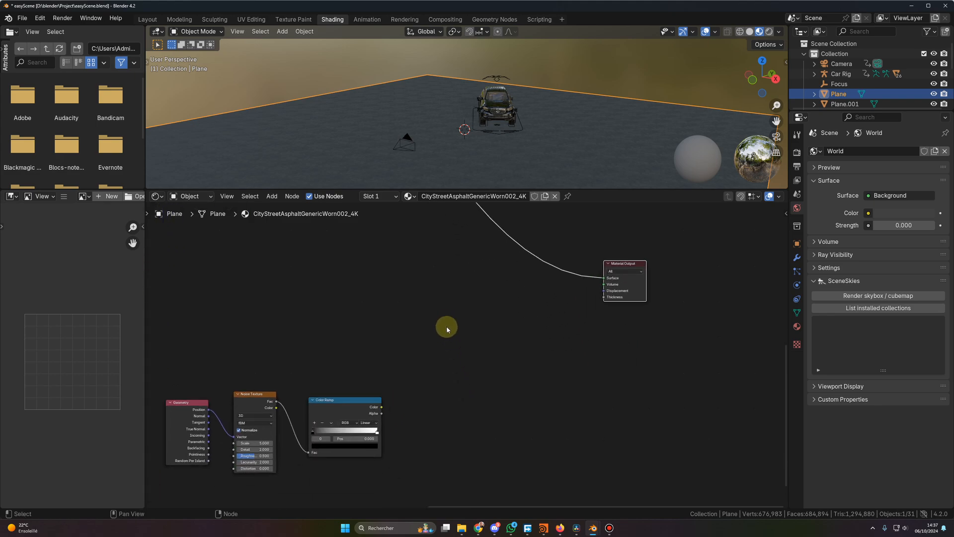
drag(381, 406, 604, 278)
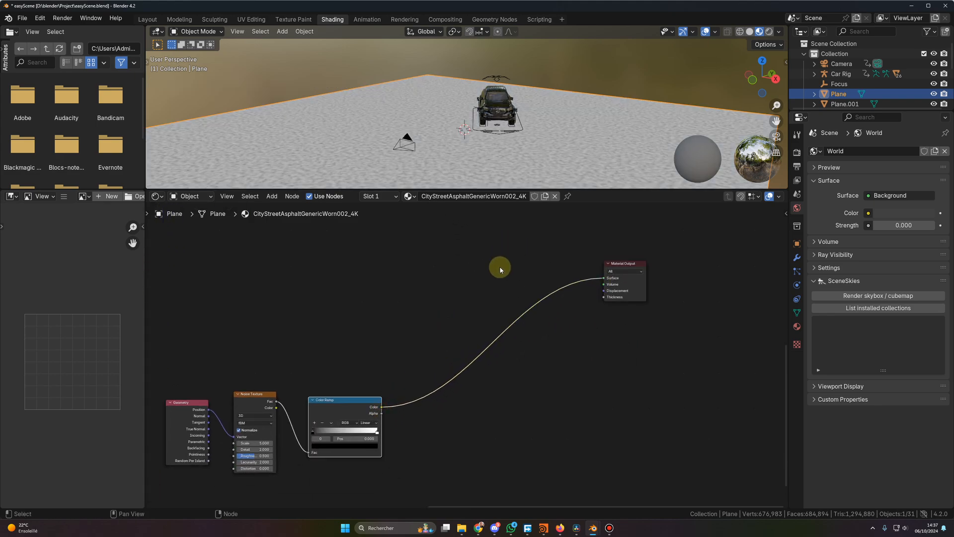
scroll(466, 142, up, 5)
middle_drag(506, 111, 450, 124)
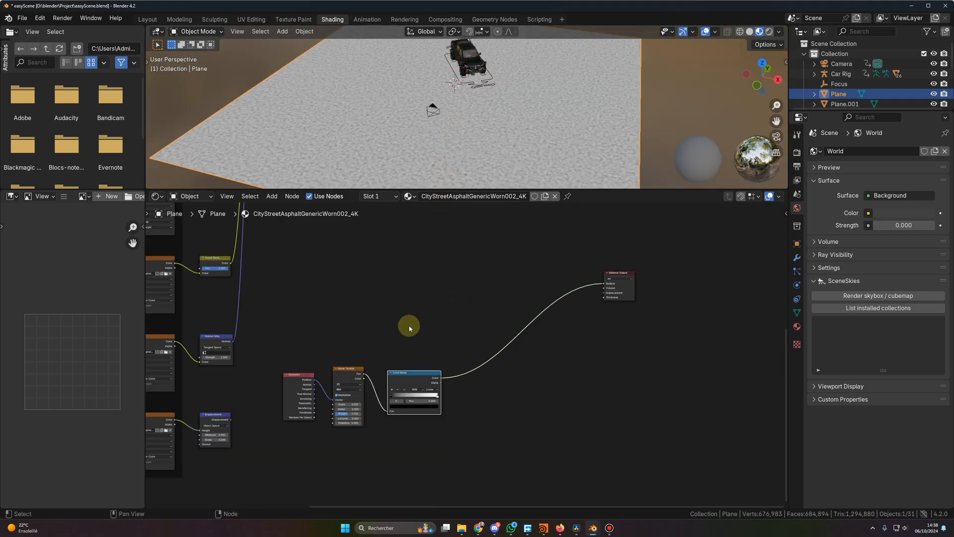
Set the Noise Texture's scale to -0.4 and move the Color Ramp stops closer together, with the black stop at 0.314
scroll(407, 358, up, 1)
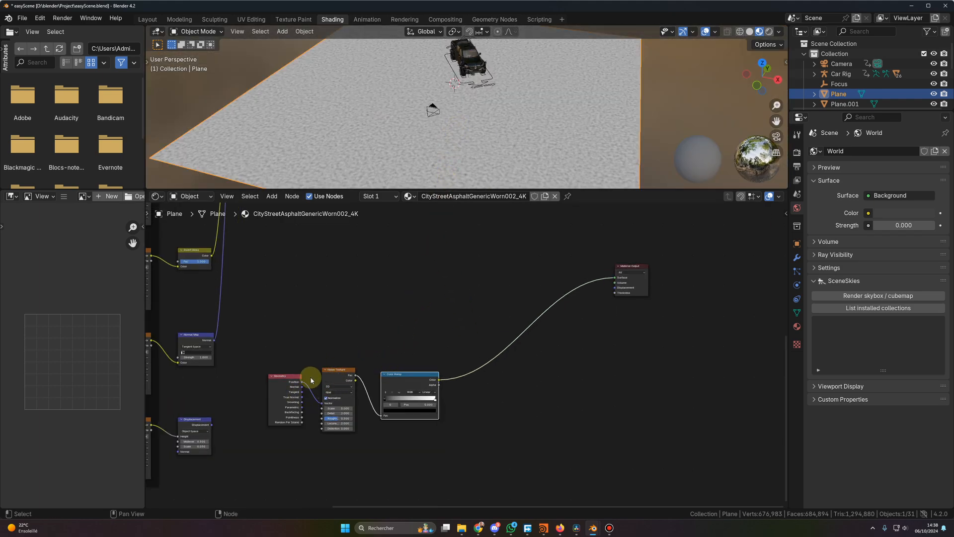
scroll(334, 369, up, 1)
drag(379, 416, 413, 413)
click(304, 422)
text(1.5)
key(Return)
mouse_move(308, 422)
mouse_down()
mouse_move(298, 422)
mouse_move(314, 429)
mouse_up()
scroll(414, 159, down, 3)
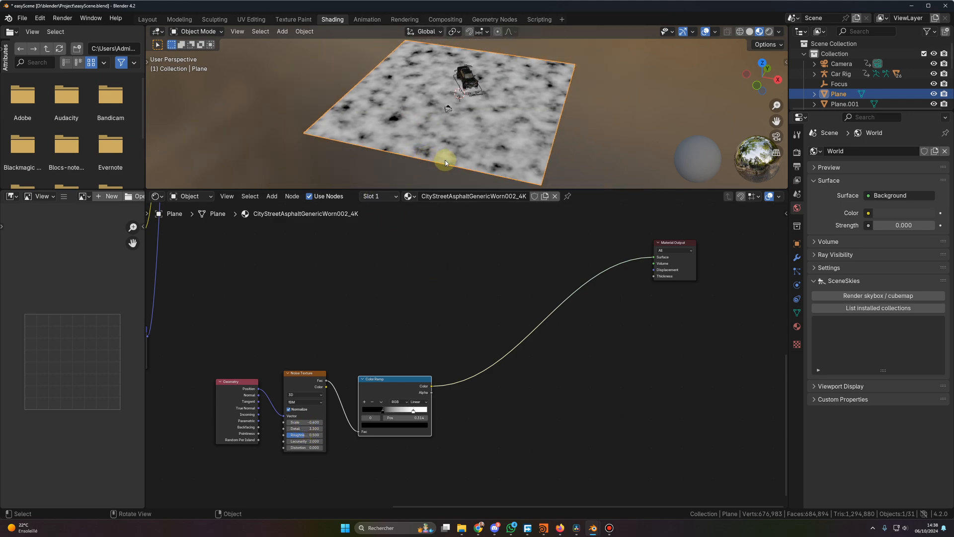
Move the Principled BSDF closer to the Material Output and reconnect its BSDF output to Surface
middle_drag(484, 268, 453, 326)
scroll(465, 316, down, 2)
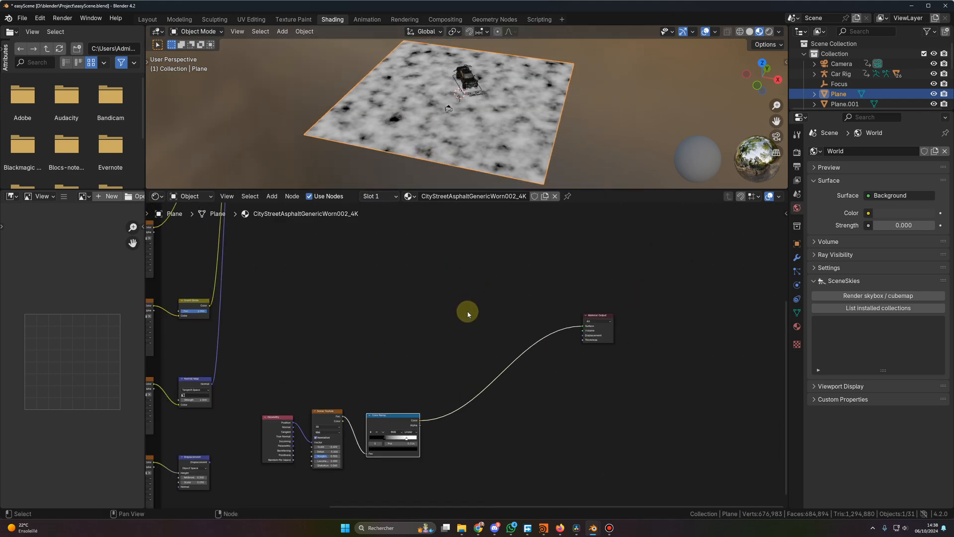
scroll(467, 311, down, 2)
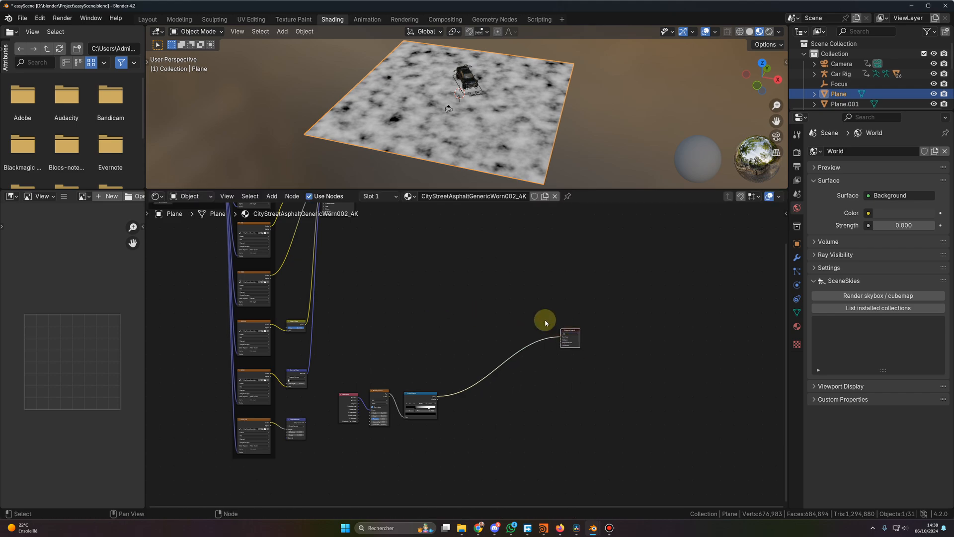
middle_drag(441, 275, 462, 325)
drag(371, 228, 540, 312)
scroll(558, 334, up, 3)
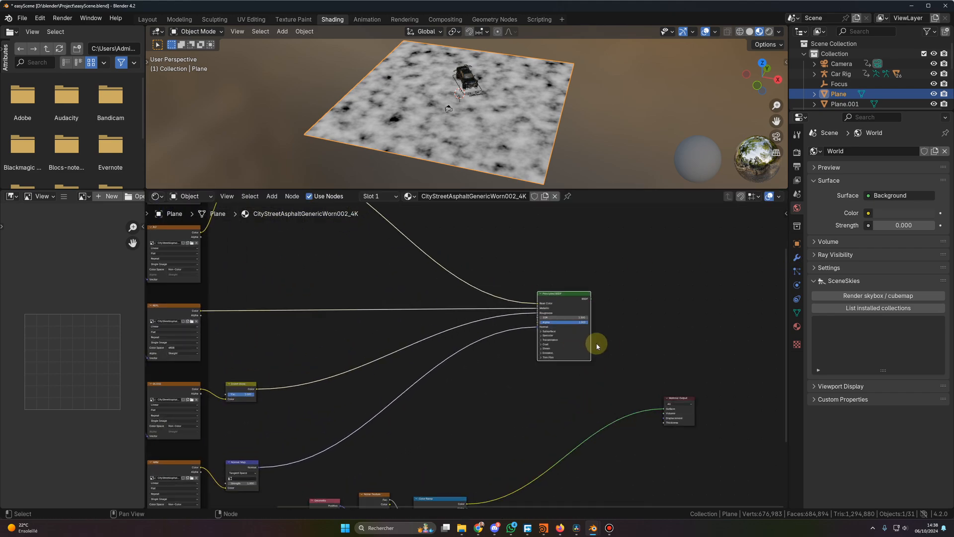
drag(515, 274, 588, 387)
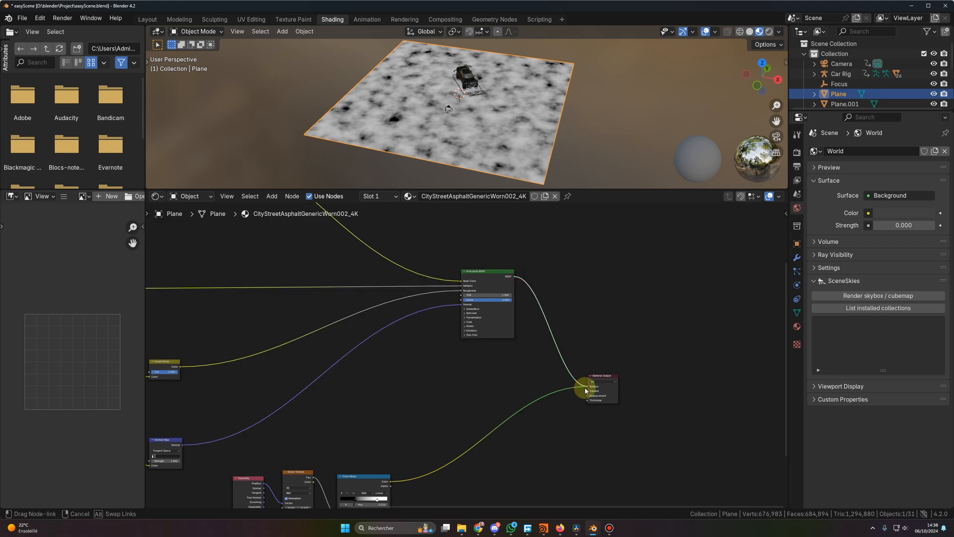
Add a Mix Color node between the asphalt color textures and the Principled BSDF
middle_drag(449, 350, 466, 359)
middle_drag(466, 359, 543, 427)
key(shift+Tab)
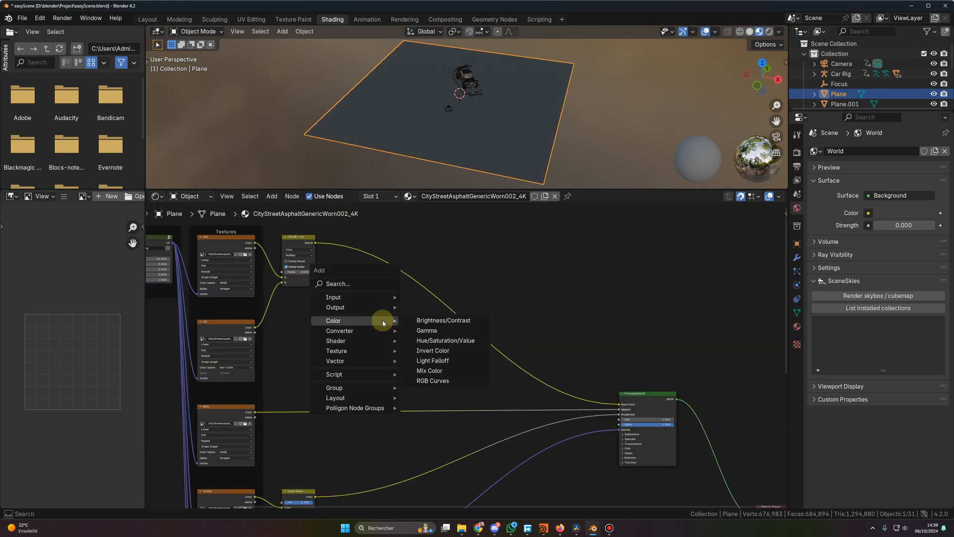
text(mix)
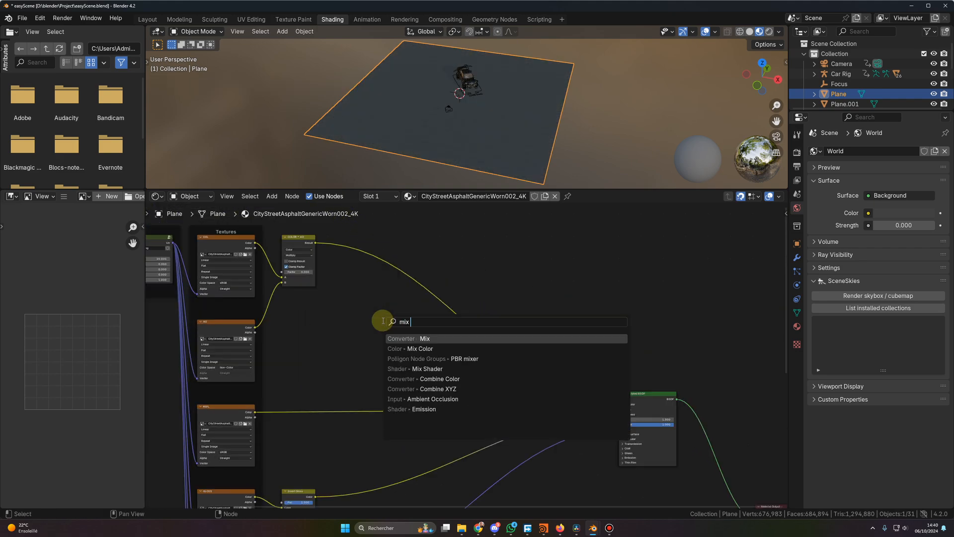
key(Down)
key(Return)
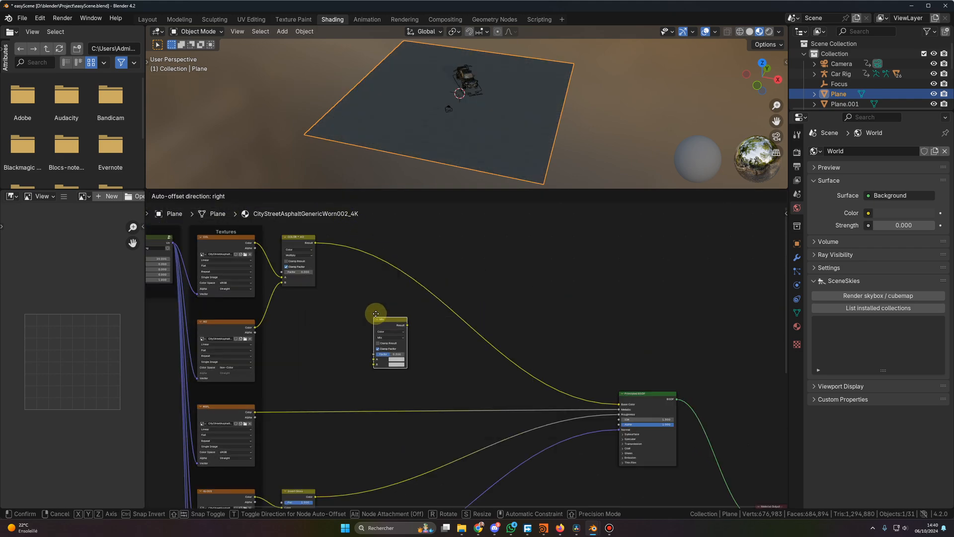
click(373, 316)
Set the new Mix Color node to Multiply and insert it into the link feeding the Principled BSDF's Base Color
scroll(374, 330, up, 3)
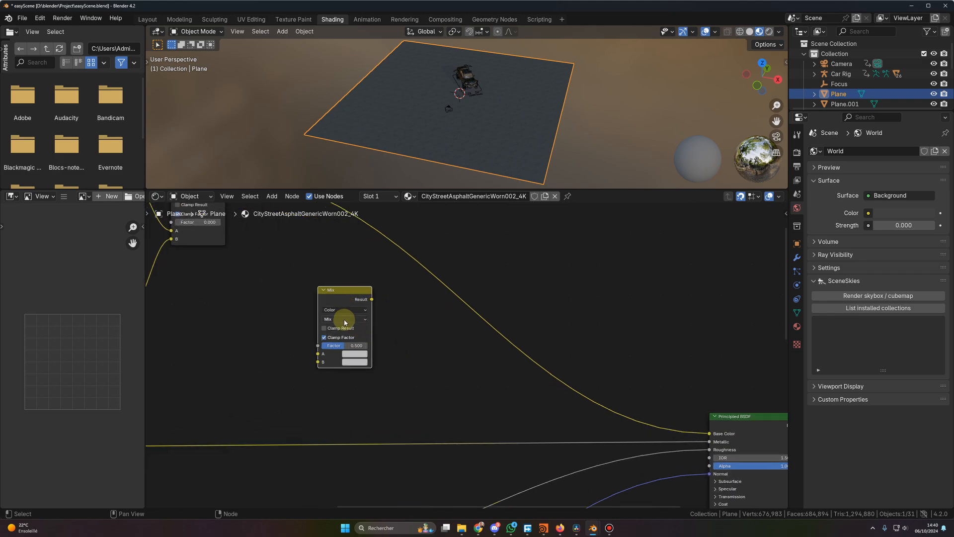
click(345, 319)
click(343, 357)
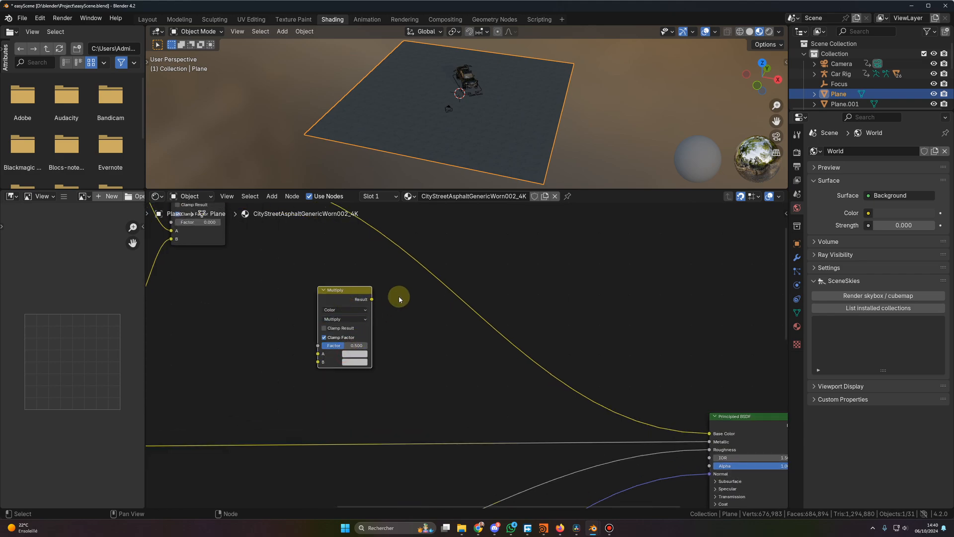
scroll(374, 337, down, 2)
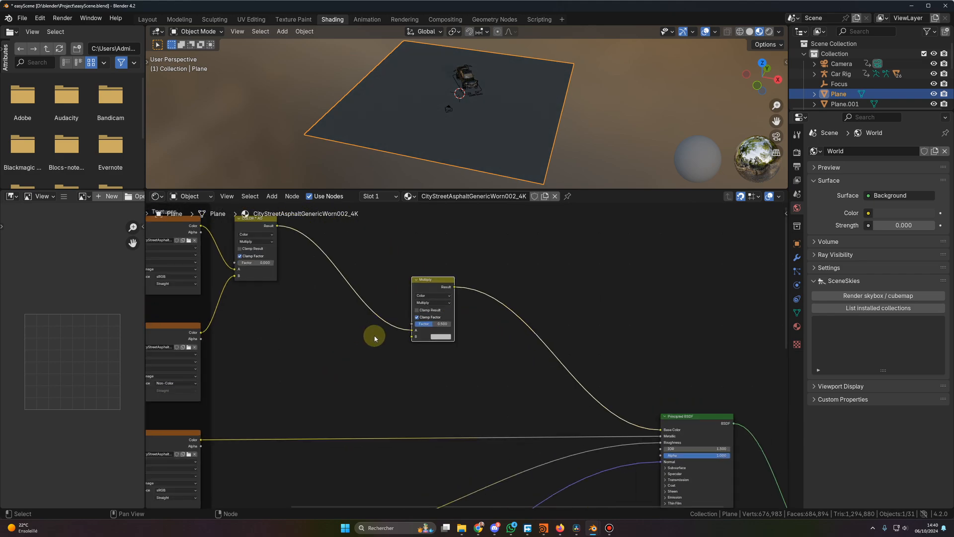
Darken the Base Color Multiply node's B color to mid grey and drive its Factor with the Color Ramp
scroll(437, 330, up, 3)
click(421, 327)
drag(514, 169, 513, 200)
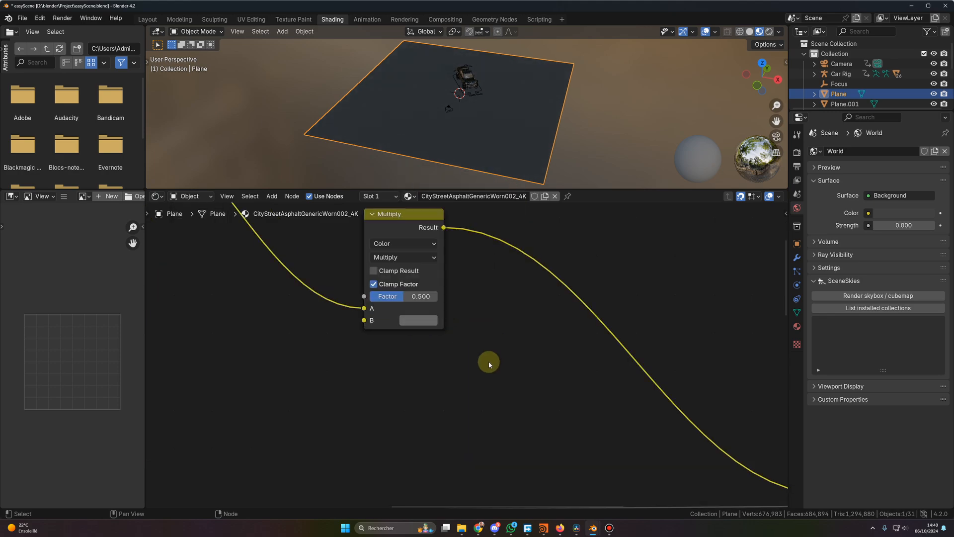
scroll(465, 260, down, 4)
drag(514, 483, 446, 260)
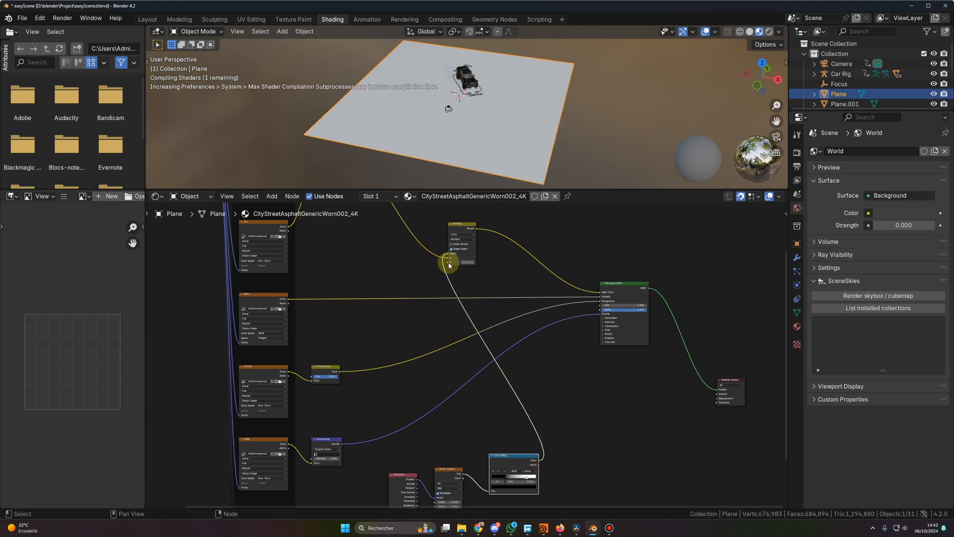
Paste a copy of the Multiply node into the Invert Gloss to Roughness link and drive its Factor with the Color Ramp
scroll(536, 310, up, 1)
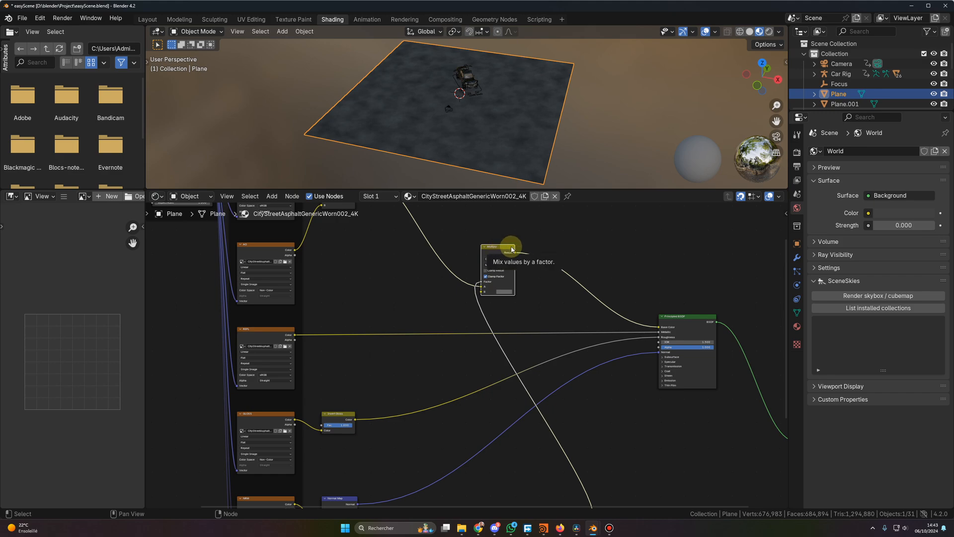
key(ctrl+v)
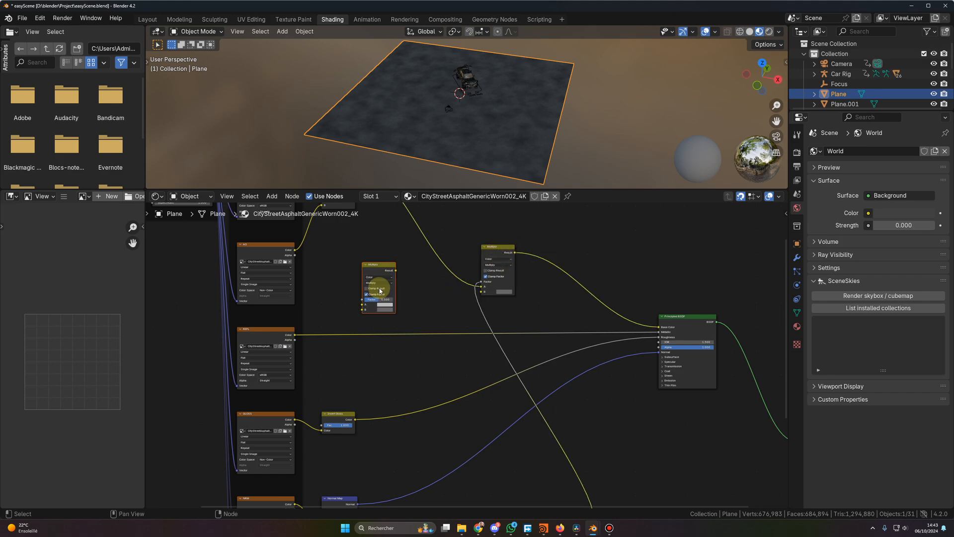
drag(379, 265, 441, 393)
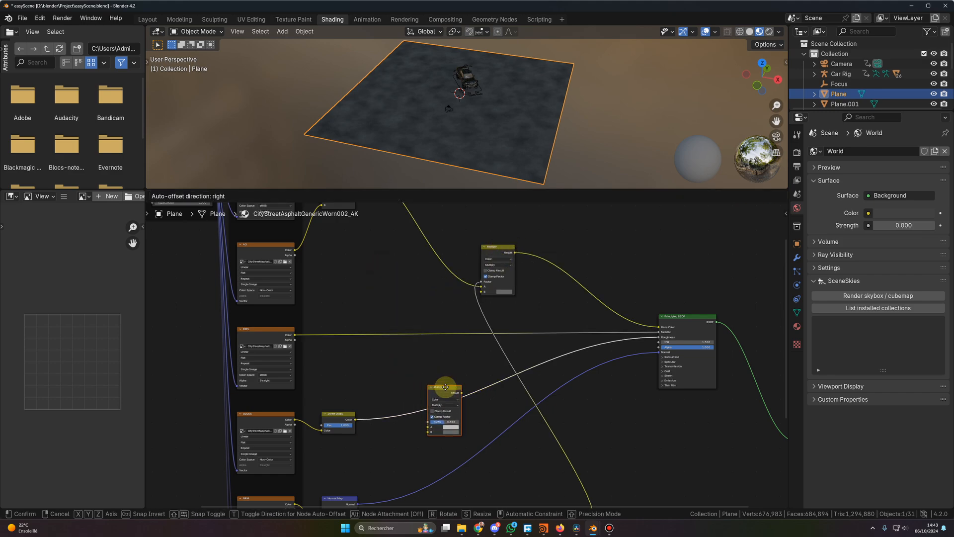
shift+scroll(528, 425, down, 3)
drag(594, 439, 432, 339)
Set the B color of the Roughness Multiply node to black
scroll(467, 355, up, 2)
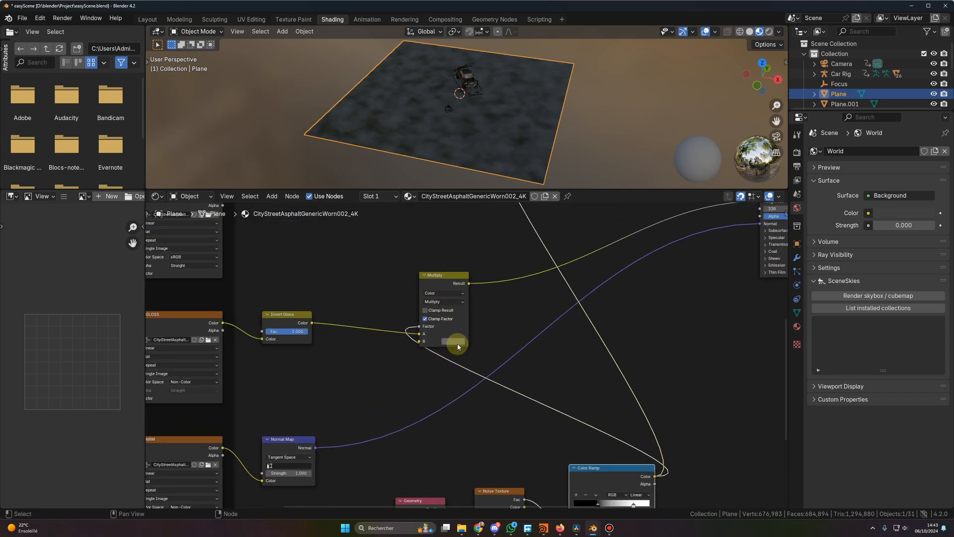
click(454, 342)
drag(497, 284, 532, 324)
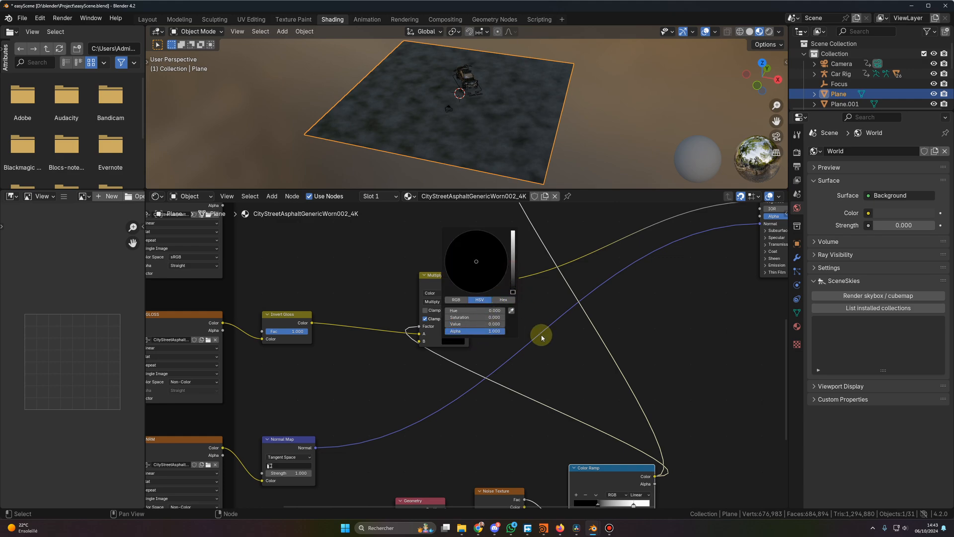
Paste another Multiply node into the Normal Map to Normal link and change its blending mode to Mix
scroll(535, 364, down, 3)
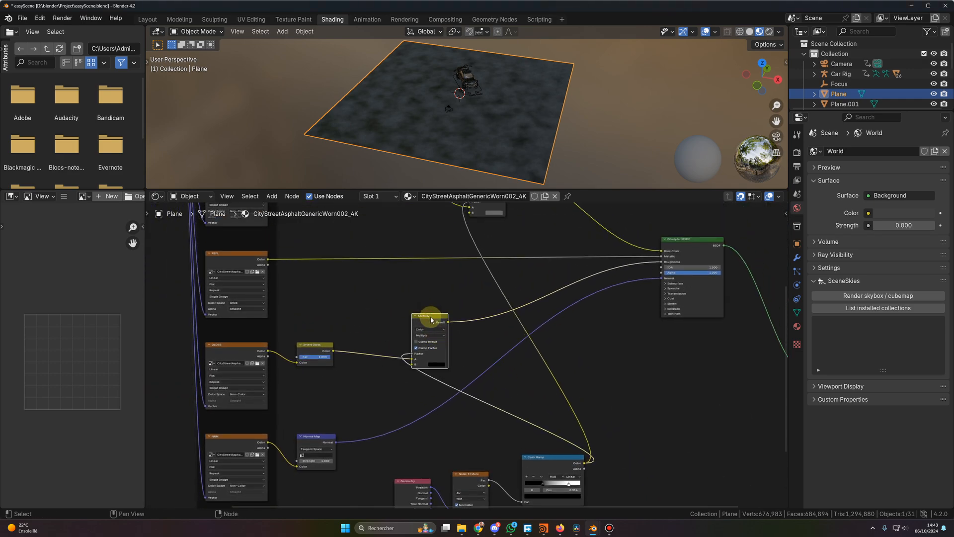
click(606, 356)
key(ctrl+v)
drag(607, 334, 583, 297)
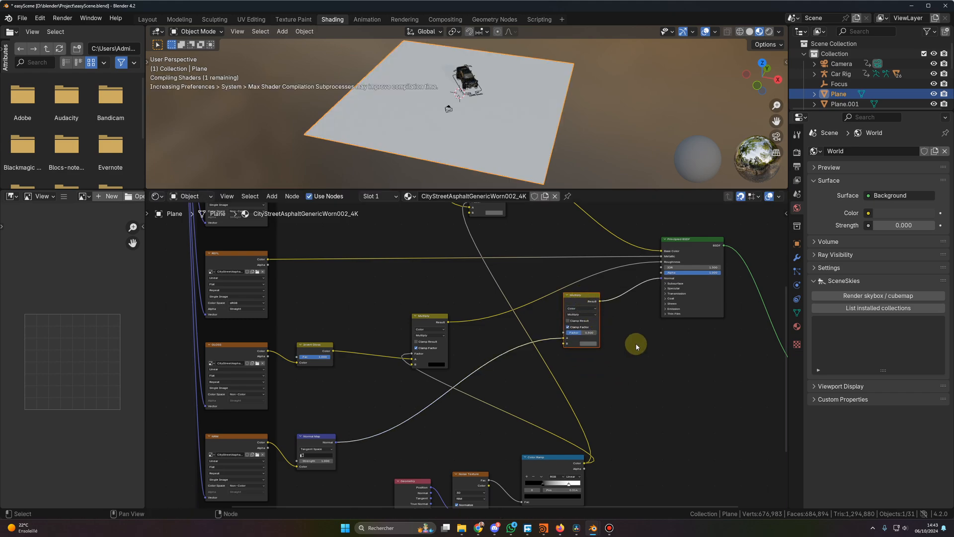
scroll(636, 343, up, 1)
click(611, 303)
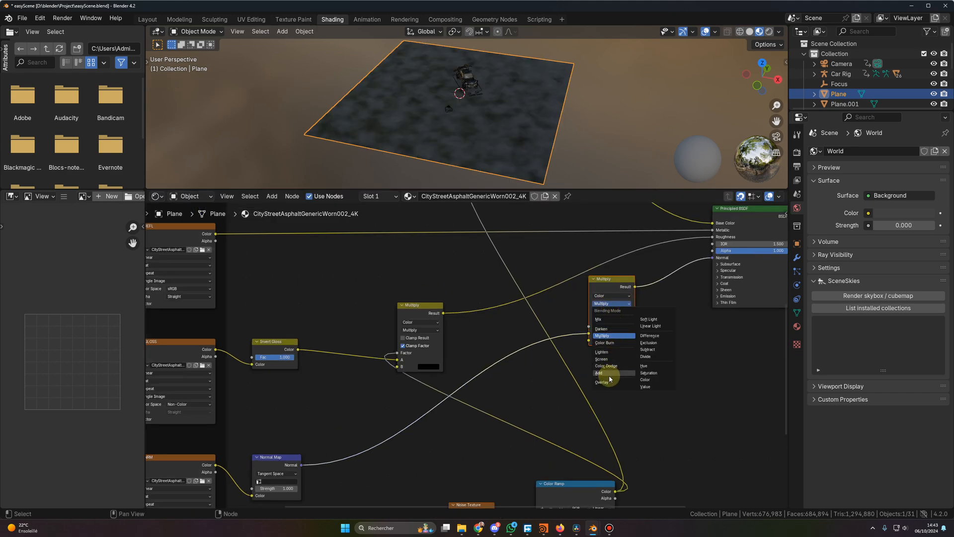
click(602, 319)
Add a second Normal Map node and connect its Normal output to the B input of the Mix node
middle_drag(607, 307, 594, 260)
key(shift+a)
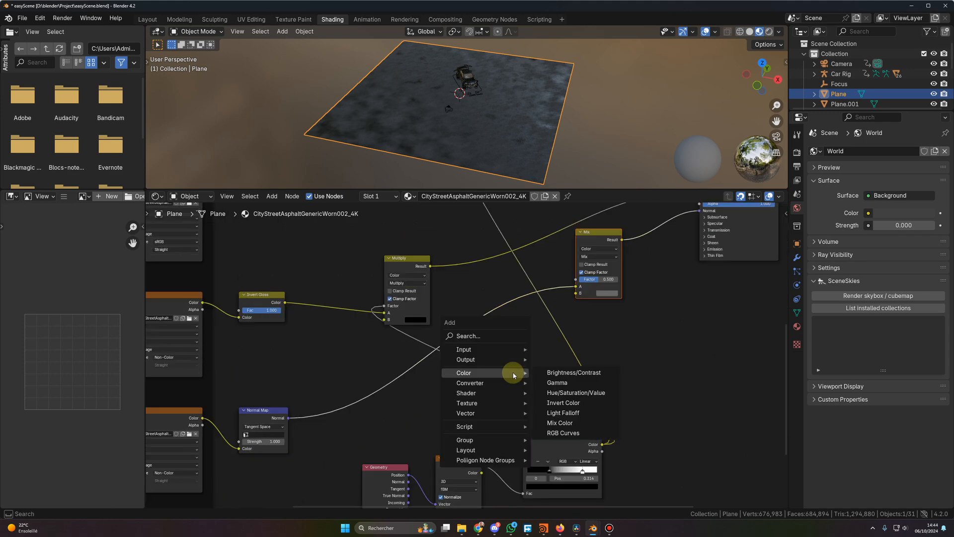
click(497, 340)
text(nor)
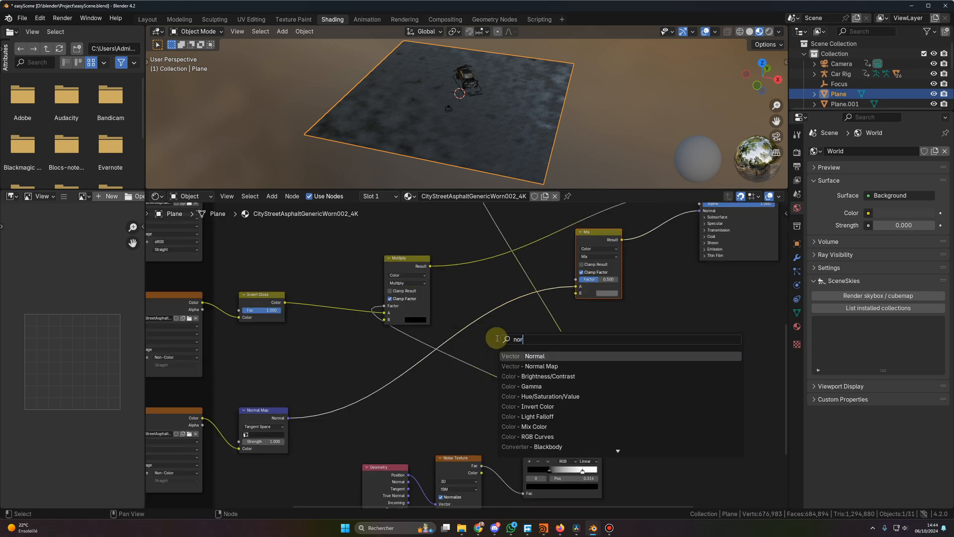
click(545, 367)
drag(545, 341, 573, 299)
Move the normal Mix node clear of its neighbours and drive its Factor with the Color Ramp
scroll(630, 351, down, 1)
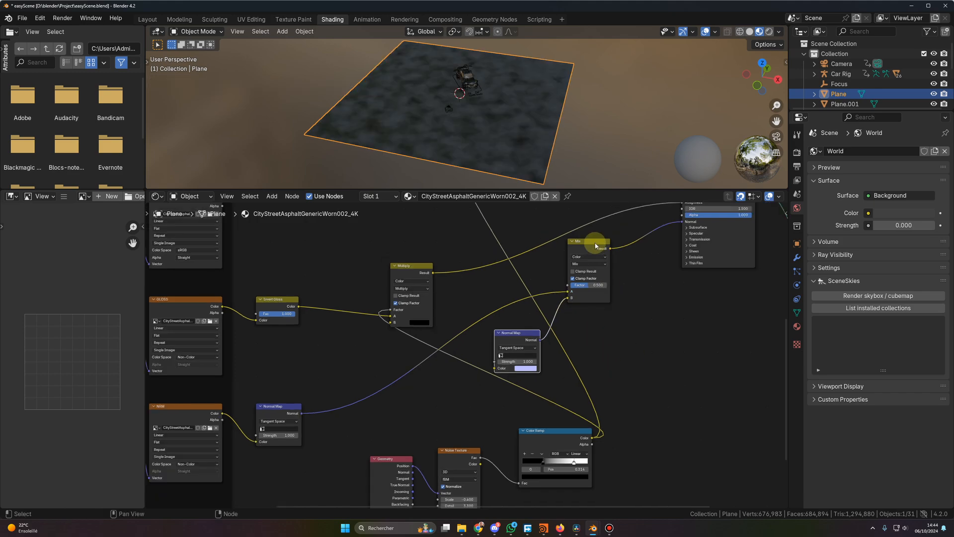
drag(596, 247, 621, 271)
mouse_move(593, 440)
mouse_down()
mouse_move(615, 386)
mouse_move(571, 311)
mouse_move(590, 312)
mouse_up()
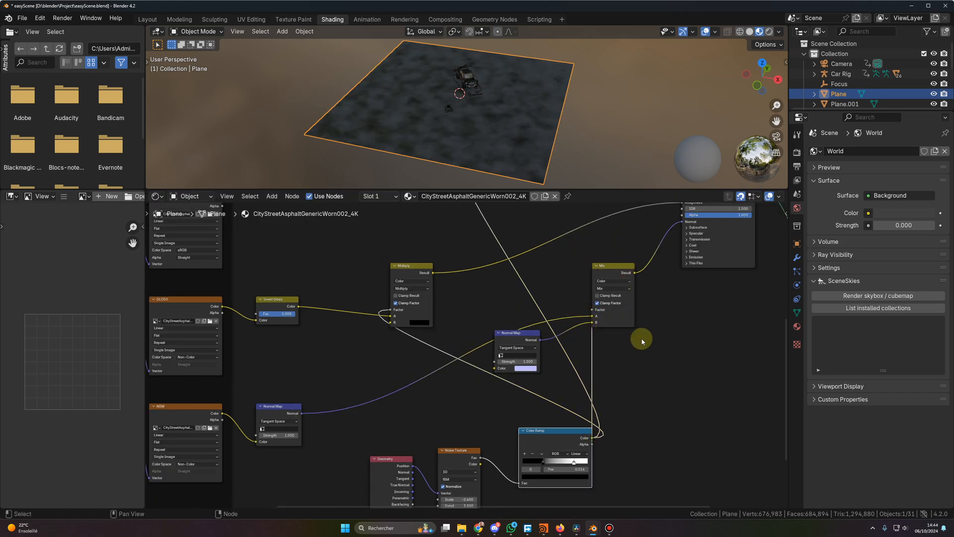
Tighten the transition in the asphalt material's Color Ramp by moving the white stop to position 0.609
scroll(641, 339, down, 1)
middle_drag(638, 401, 591, 319)
scroll(576, 322, down, 1)
middle_drag(603, 283, 588, 330)
click(549, 246)
drag(554, 249, 575, 275)
scroll(601, 401, up, 5)
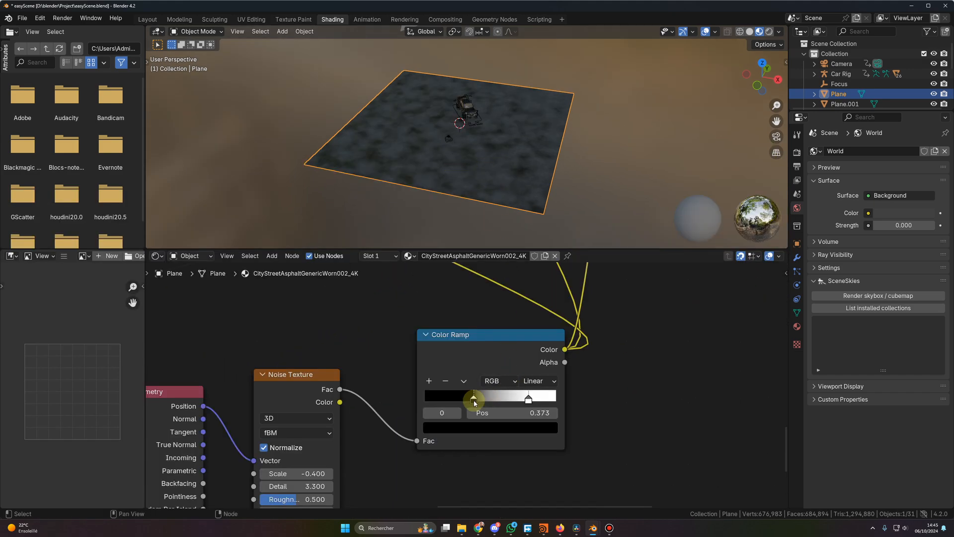
click(474, 400)
drag(528, 400, 504, 403)
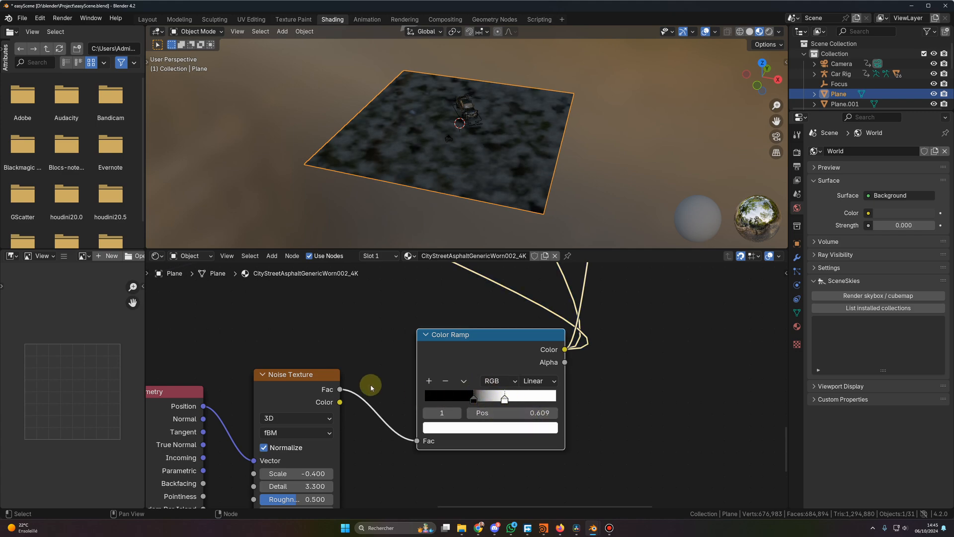
Set the Noise Texture's Scale to 0.7 and its Detail to 7.9
middle_drag(371, 384, 452, 345)
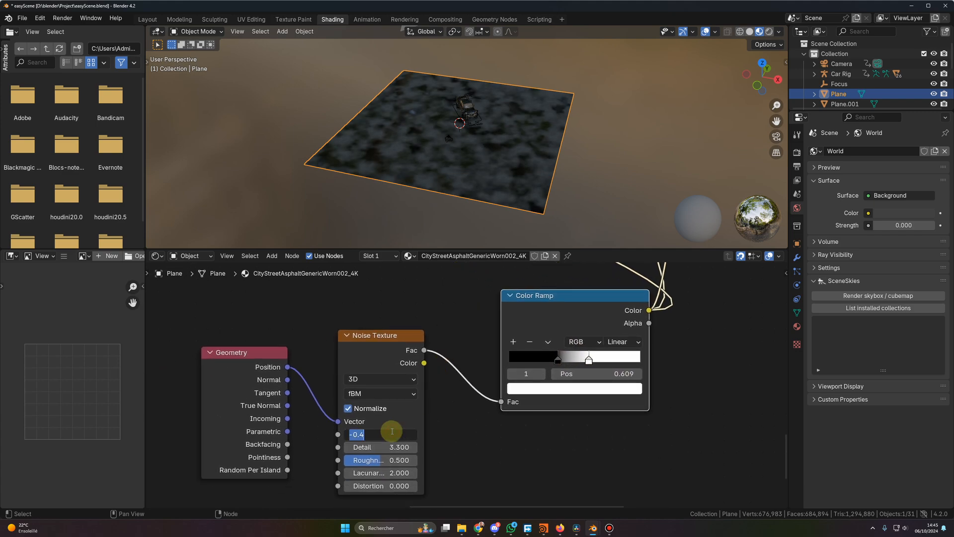
text(7)
key(Return)
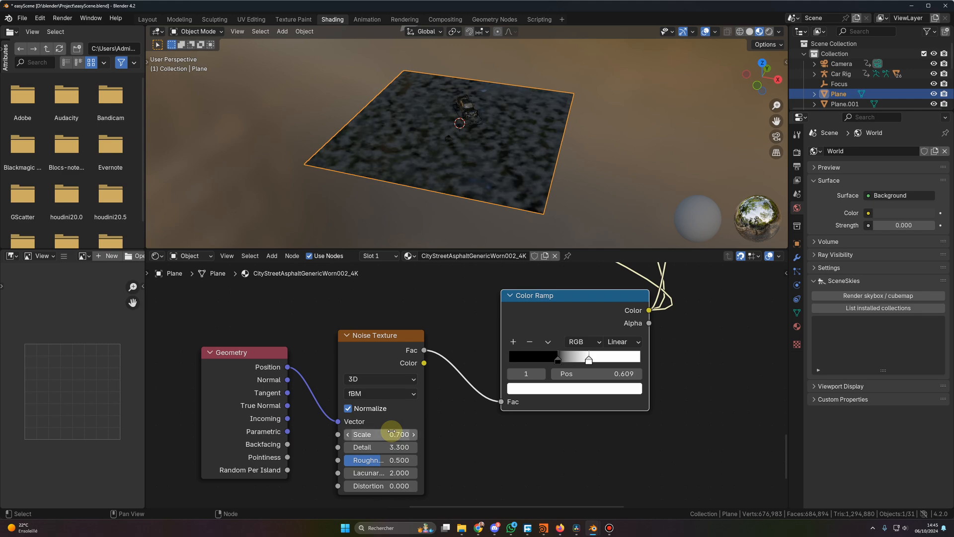
click(381, 445)
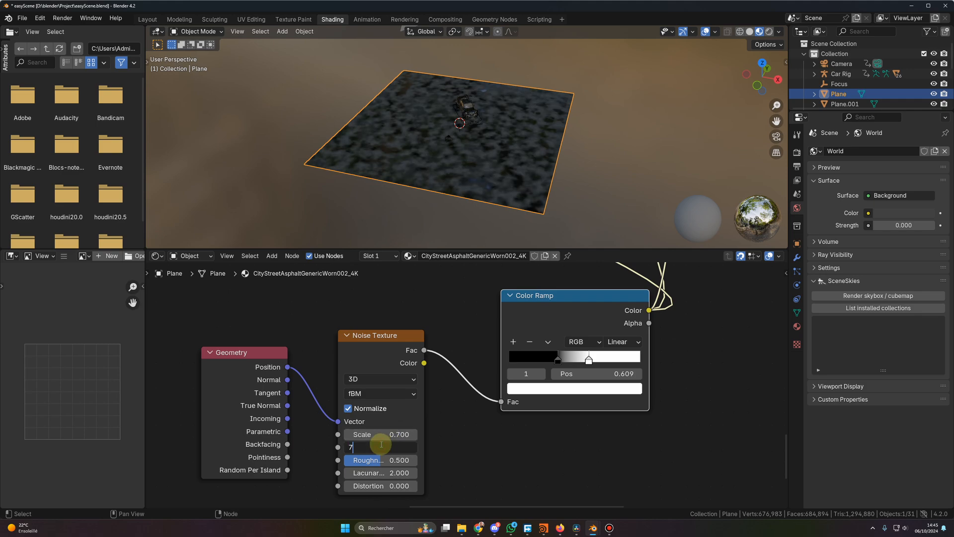
key(Return)
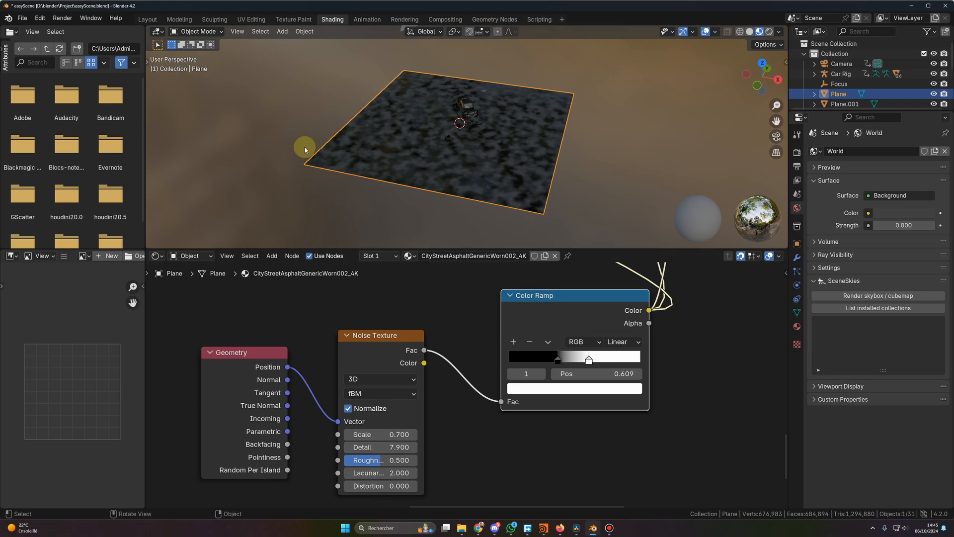
Unhide the streetdeco.004 street lamp and its Point.003 light in the easy-car presentation course scene
click(146, 22)
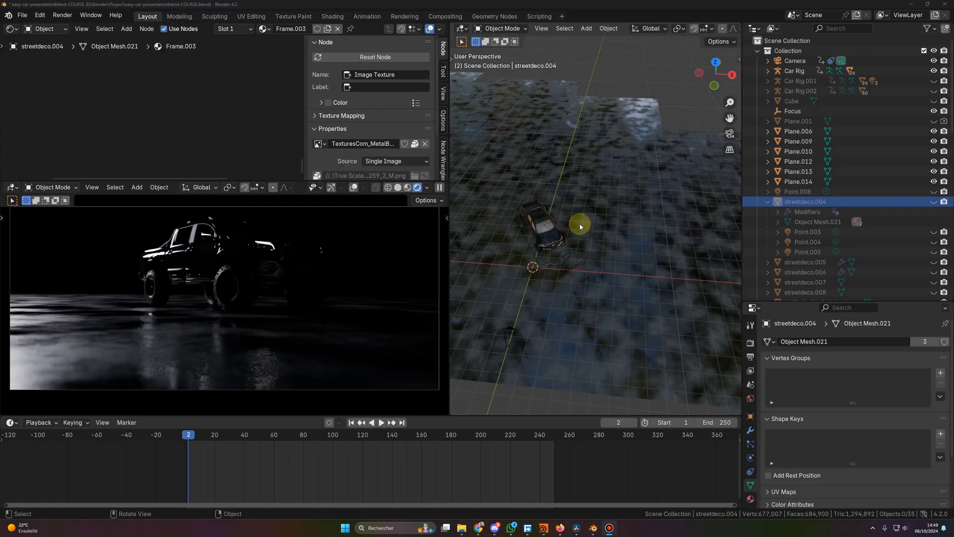
shift+click(934, 202)
shift+middle_drag(636, 197, 597, 190)
click(539, 144)
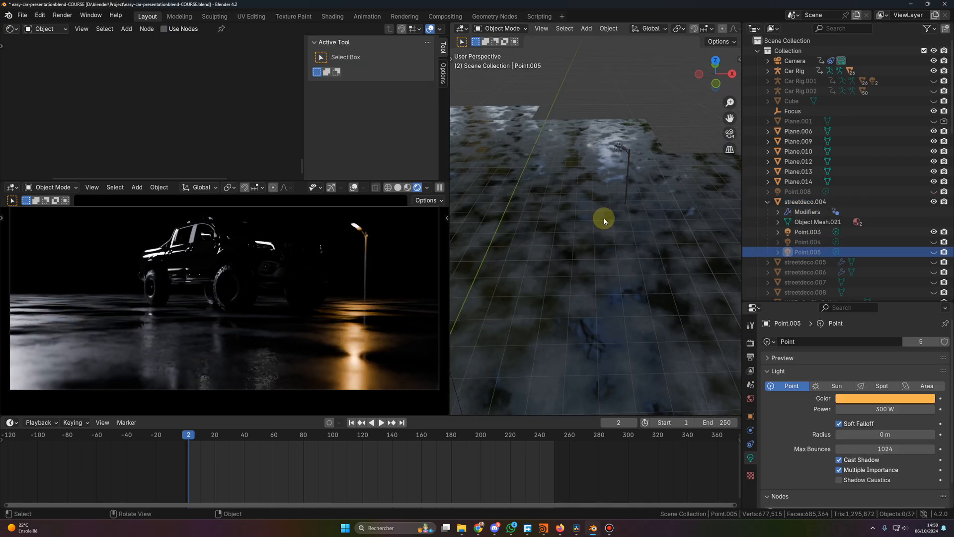
Select the Point.003 light at the head of the street lamp and examine its power and color values
middle_drag(501, 121, 607, 166)
scroll(586, 269, down, 6)
click(619, 142)
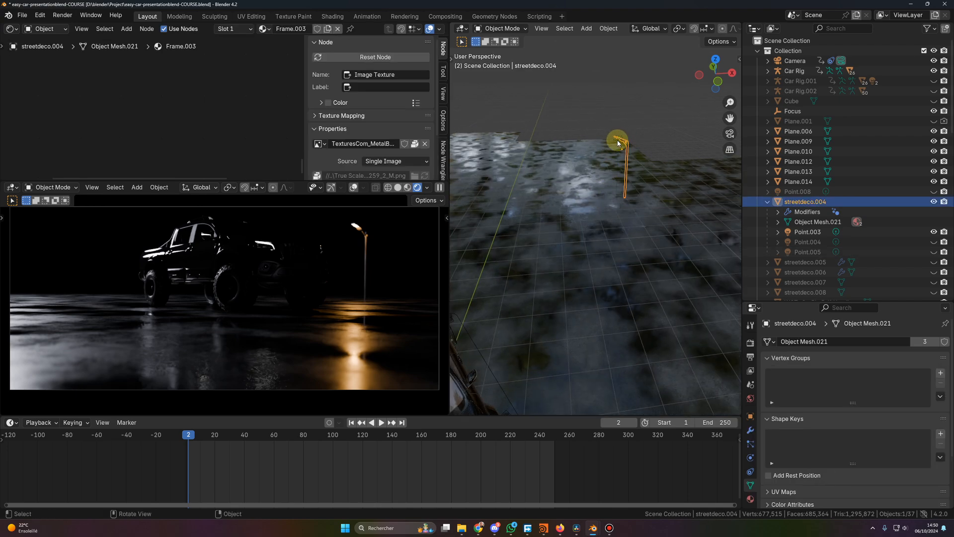
click(616, 139)
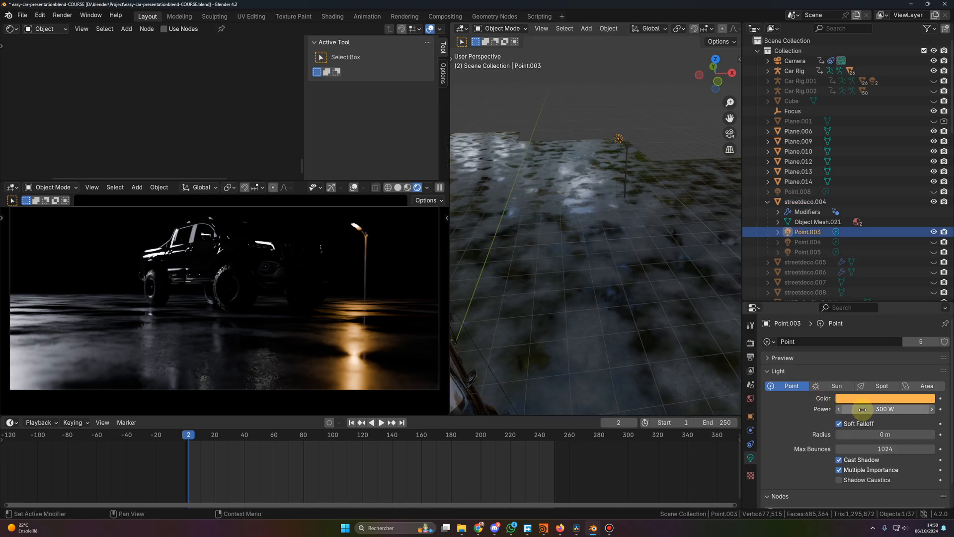
click(879, 398)
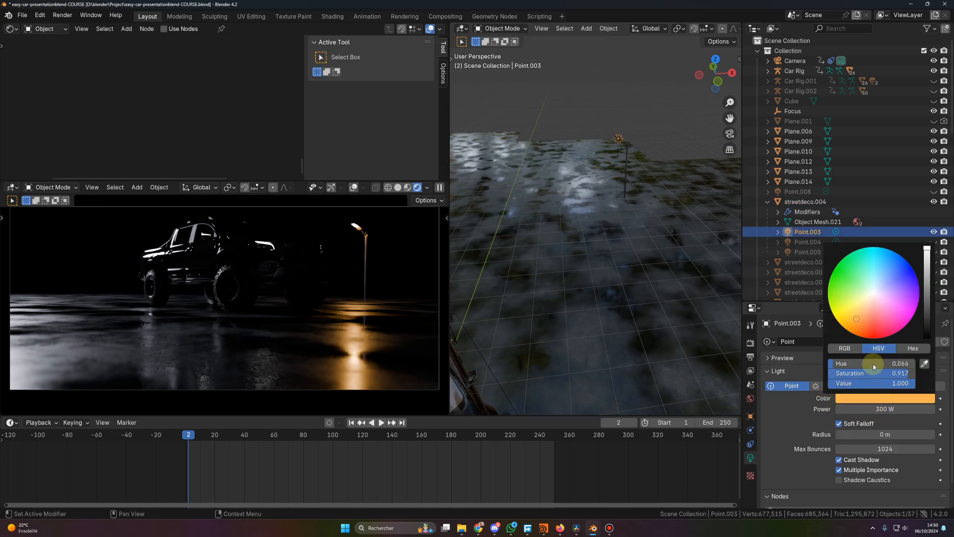
click(677, 135)
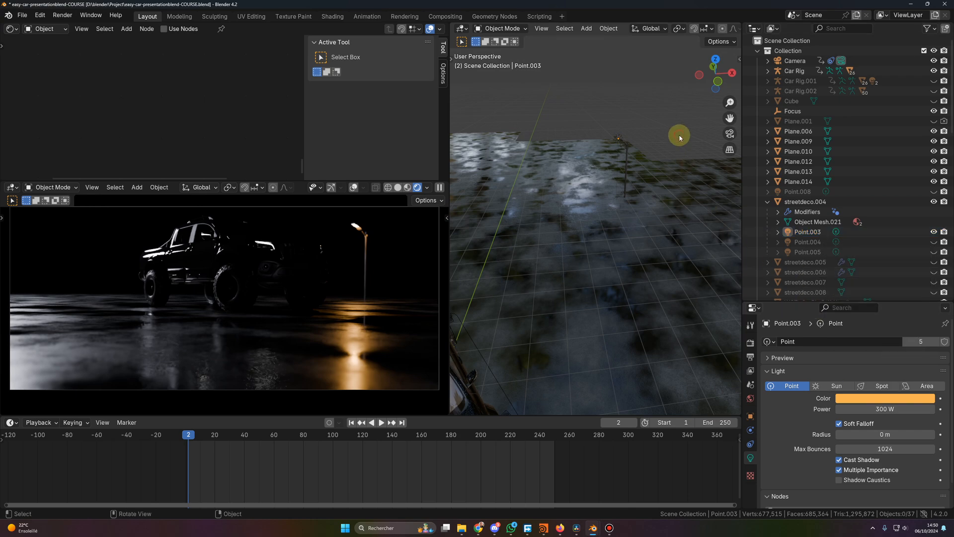
Add a new point light at the scene origin and raise it along the Z axis to above the truck's height
scroll(646, 191, down, 5)
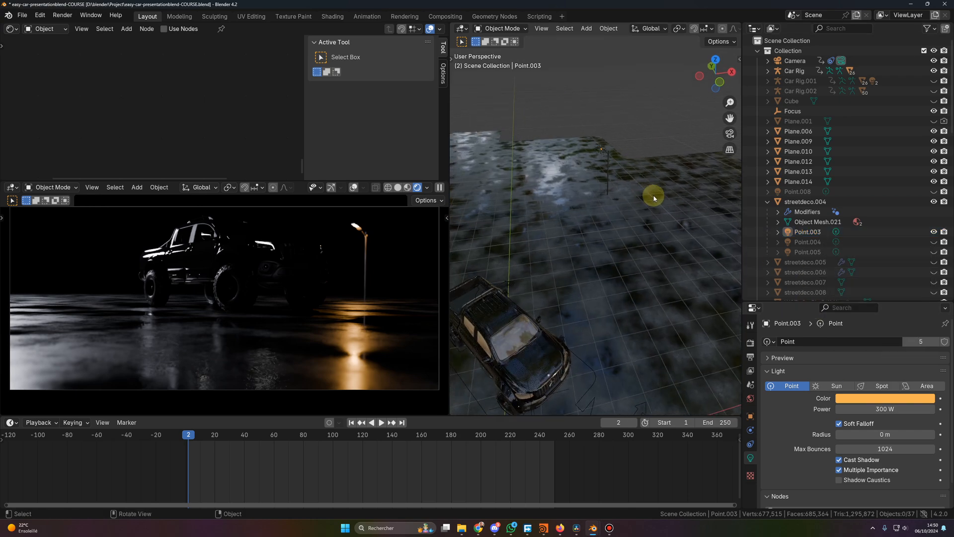
key(shift+a)
mouse_move(661, 330)
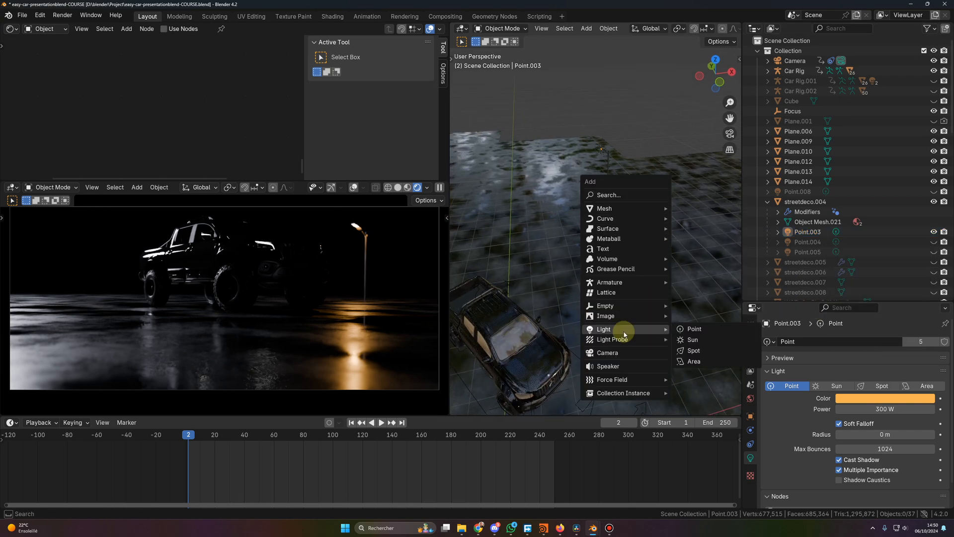
click(701, 329)
key(g)
key(z)
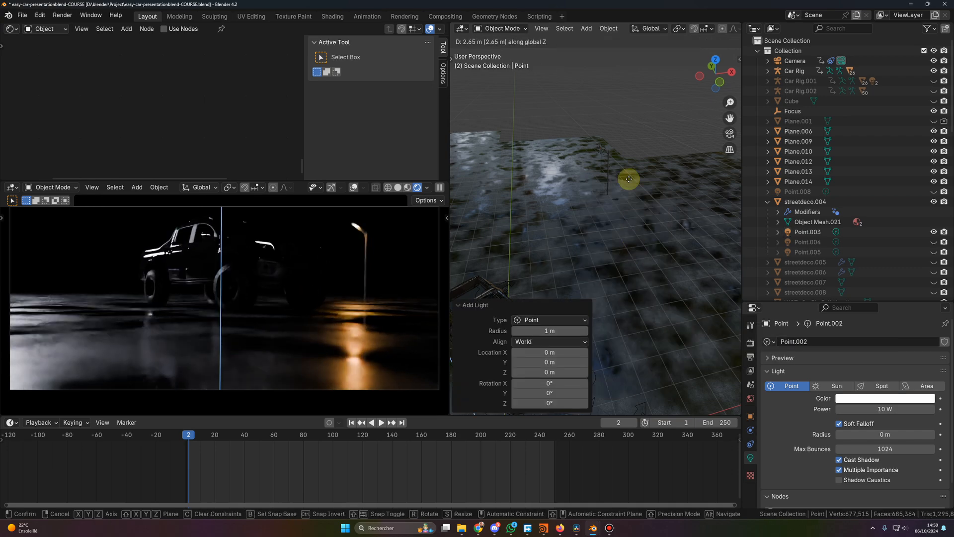
click(635, 133)
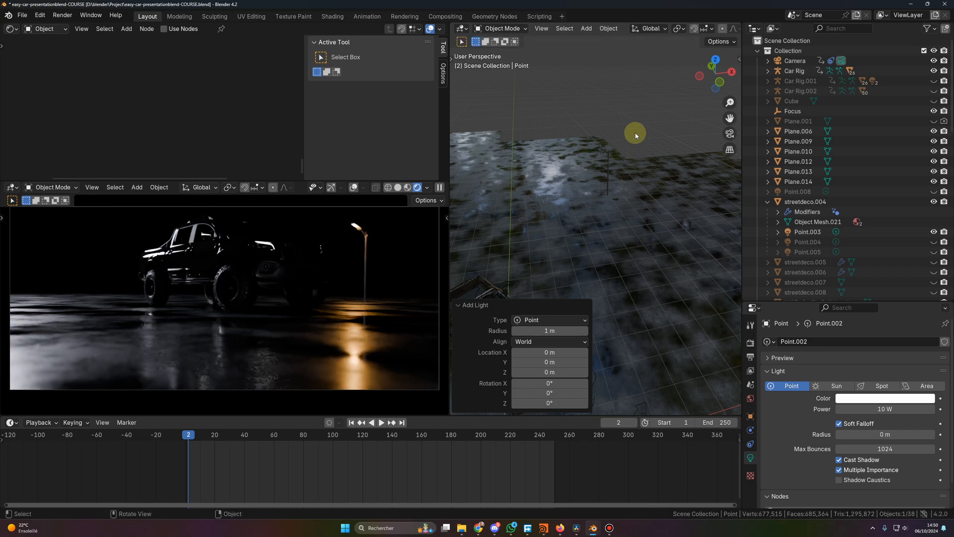
key(KP_Decimal)
key(g)
key(z)
click(633, 158)
scroll(633, 158, down, 4)
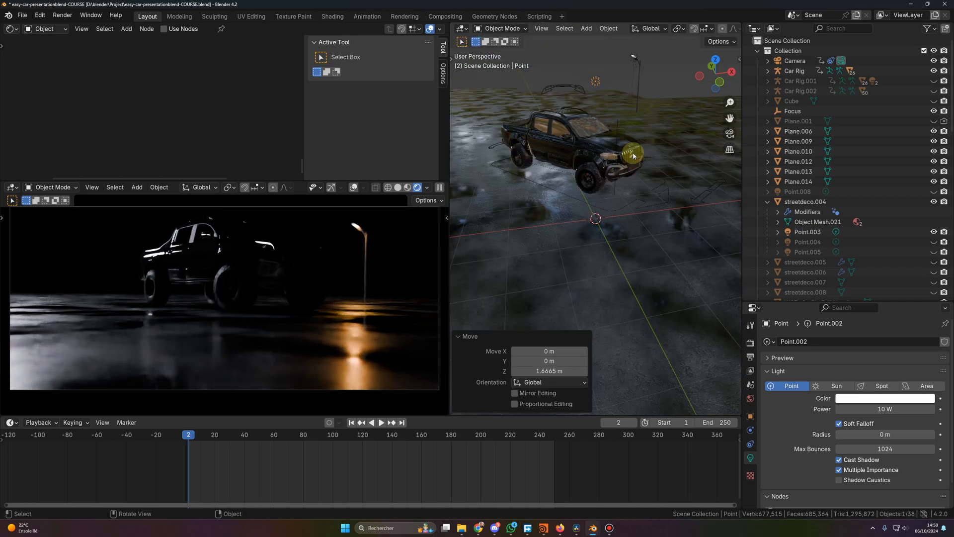
Set the new point light's Power to 300 W and its color to orange
click(882, 406)
text(300)
key(Return)
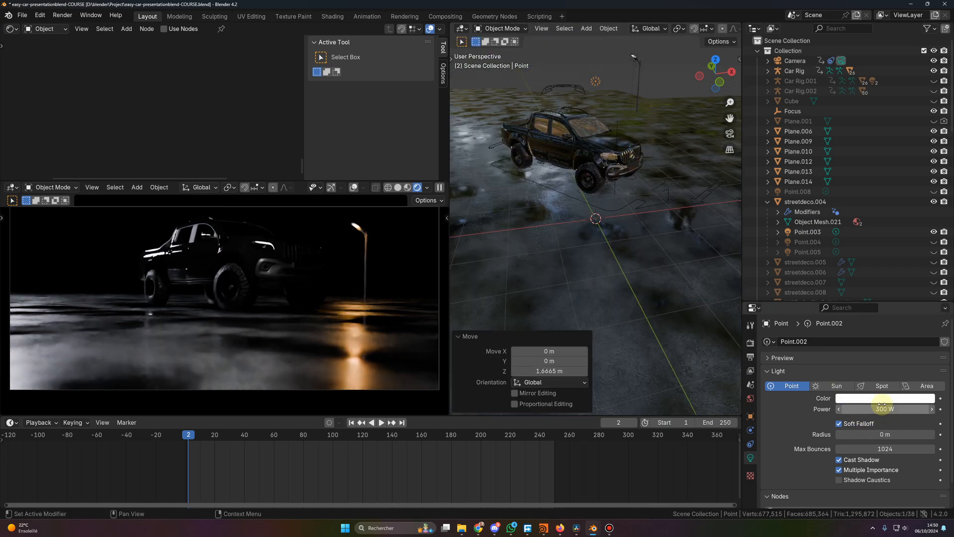
click(883, 398)
click(863, 317)
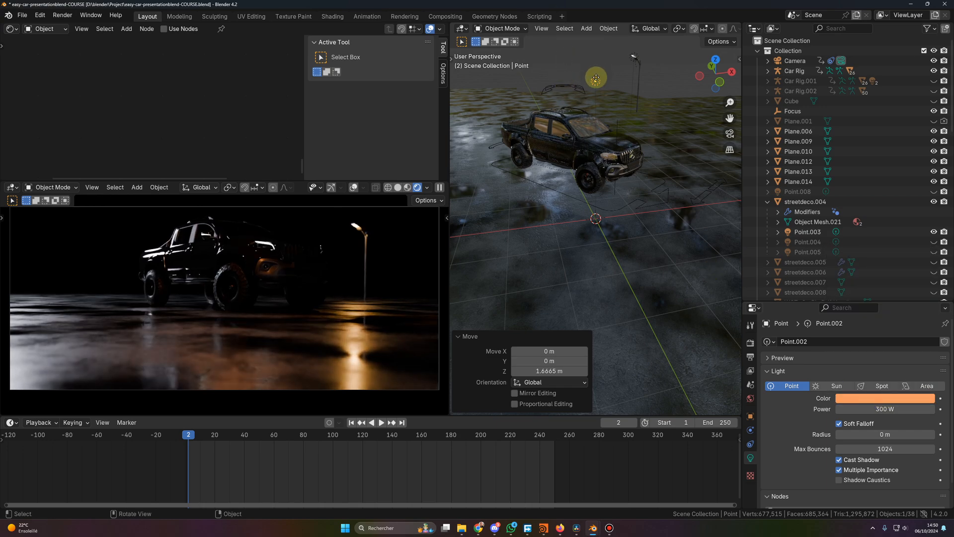
Delete the newly added orange point light
click(596, 81)
key(Delete)
scroll(646, 100, up, 1)
middle_drag(645, 99, 622, 198)
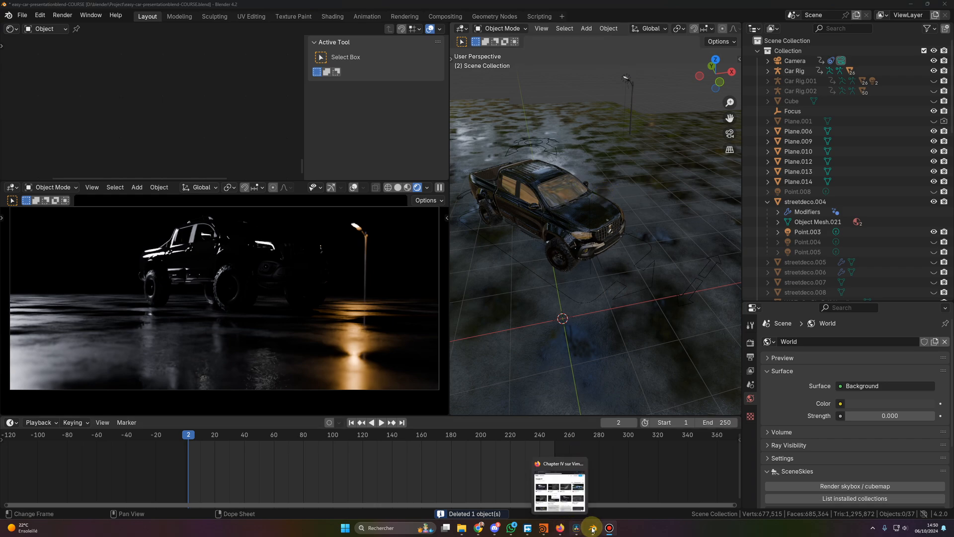
Switch to the toShare.blend window and examine the street lamp and the streetdeco.008 panel provided there
mouse_move(593, 528)
click(649, 492)
middle_drag(358, 267, 347, 215)
drag(326, 174, 397, 284)
click(556, 320)
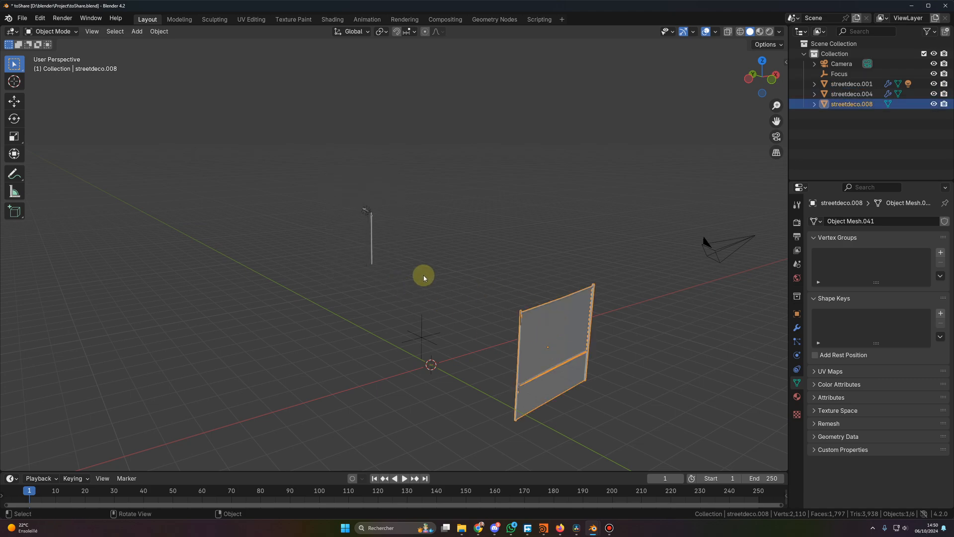
scroll(475, 345, down, 3)
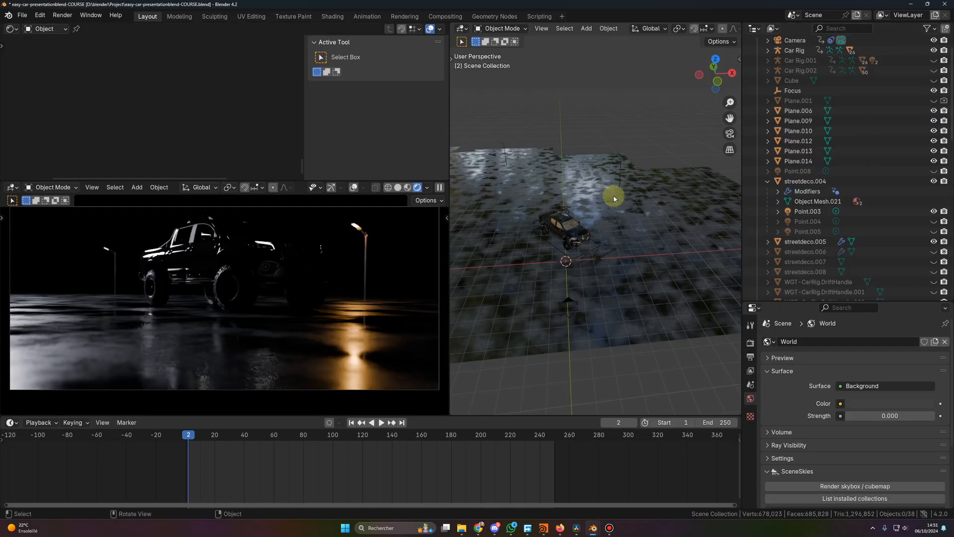
In the course scene, unhide the streetdeco.006 lamp and the Point.004 and Point.005 lights
scroll(579, 195, down, 3)
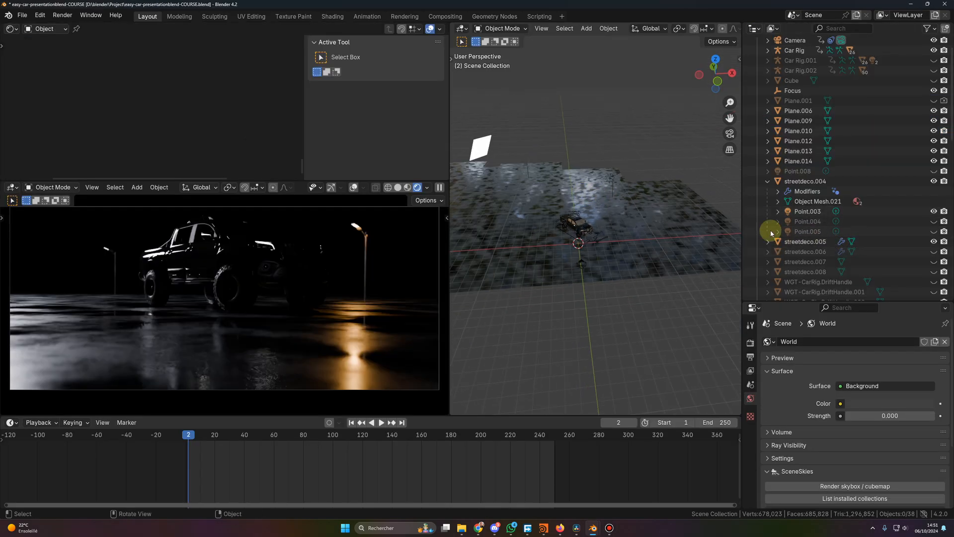
click(934, 252)
drag(936, 234, 938, 220)
middle_drag(715, 219, 582, 188)
middle_drag(641, 220, 677, 239)
Try to delete the streetdeco.004 street lamp
click(665, 196)
shift+middle_drag(666, 197, 650, 194)
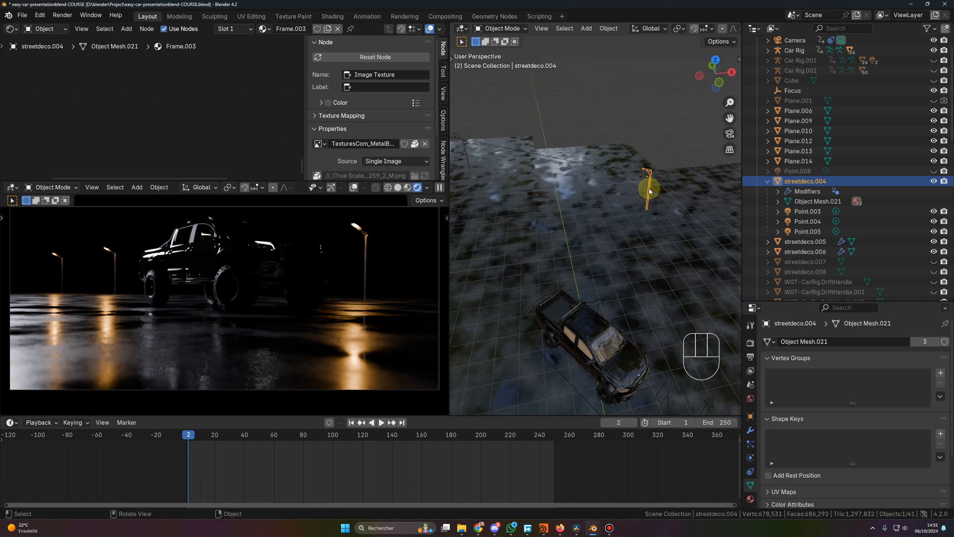
key(Delete)
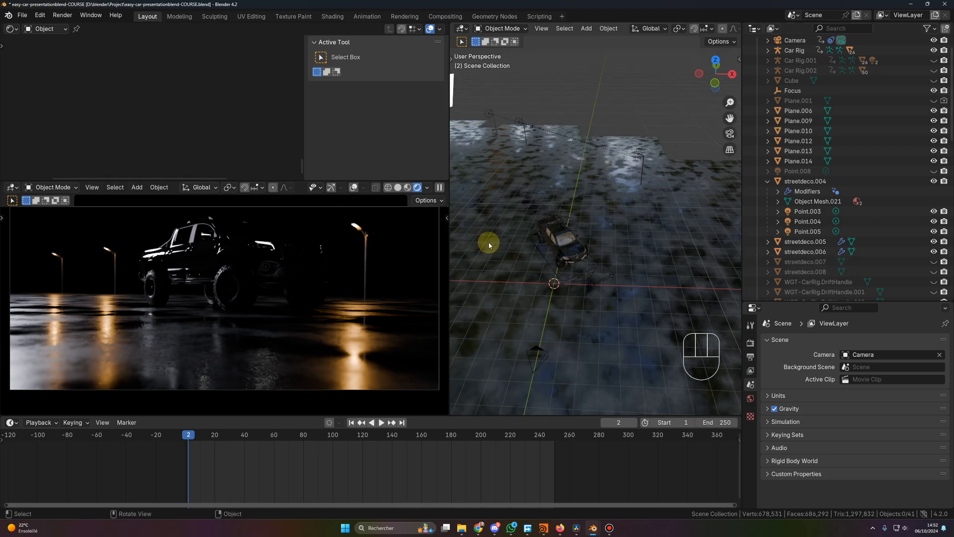
Enlarge the rendered camera viewport and unhide the Point.008 light
middle_drag(577, 265, 595, 264)
click(800, 173)
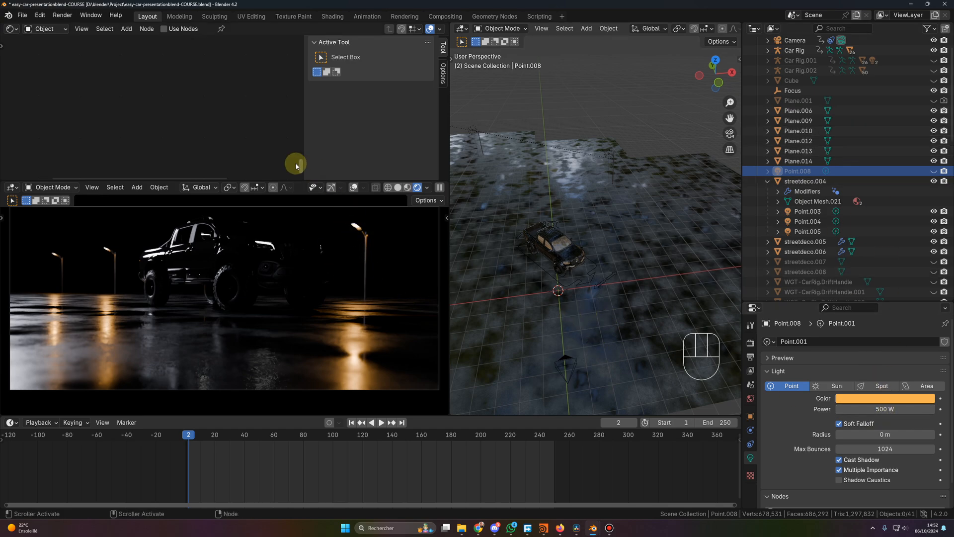
drag(283, 181, 292, 113)
drag(450, 100, 501, 100)
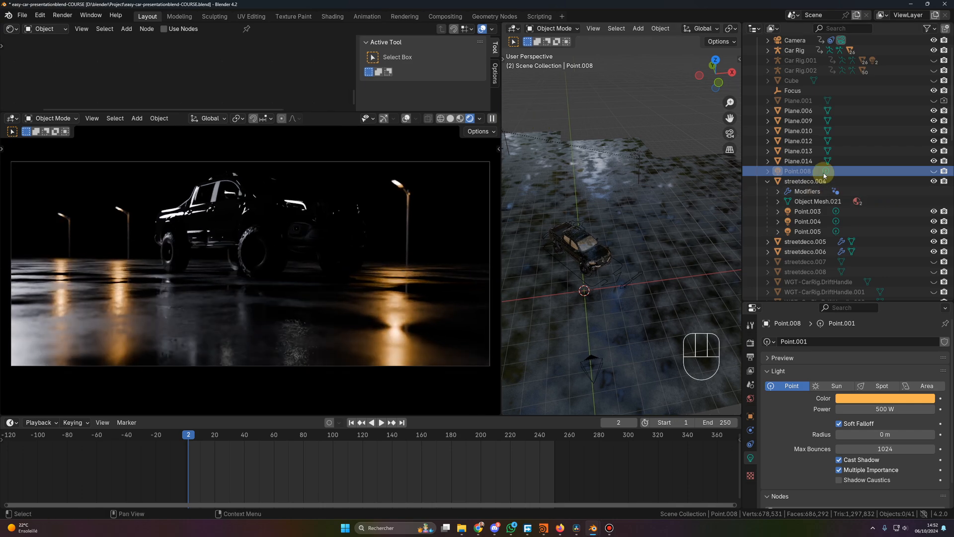
click(935, 172)
Toggle the Point.008 light off and on to compare its effect on the truck, then examine its placement
shift+middle_drag(647, 285, 670, 284)
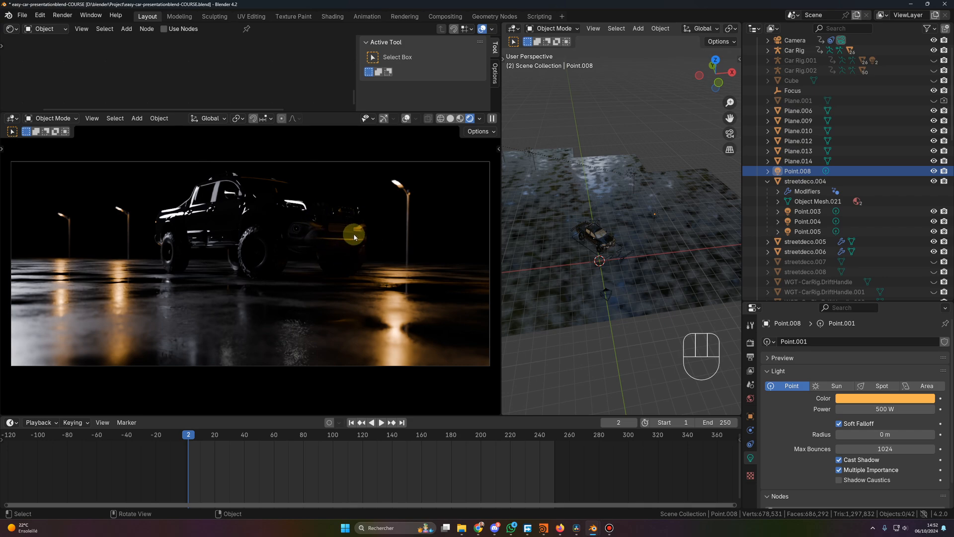
click(935, 173)
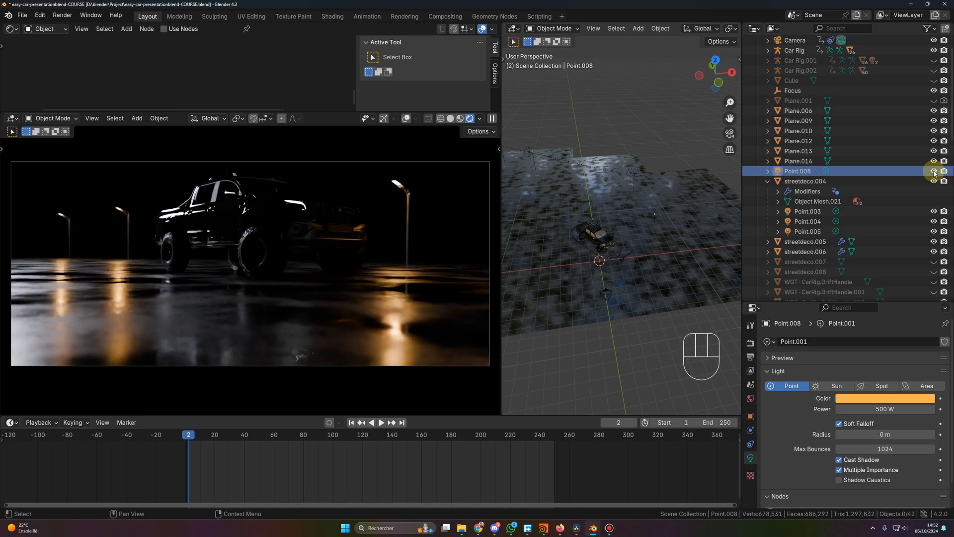
click(934, 172)
scroll(616, 270, up, 2)
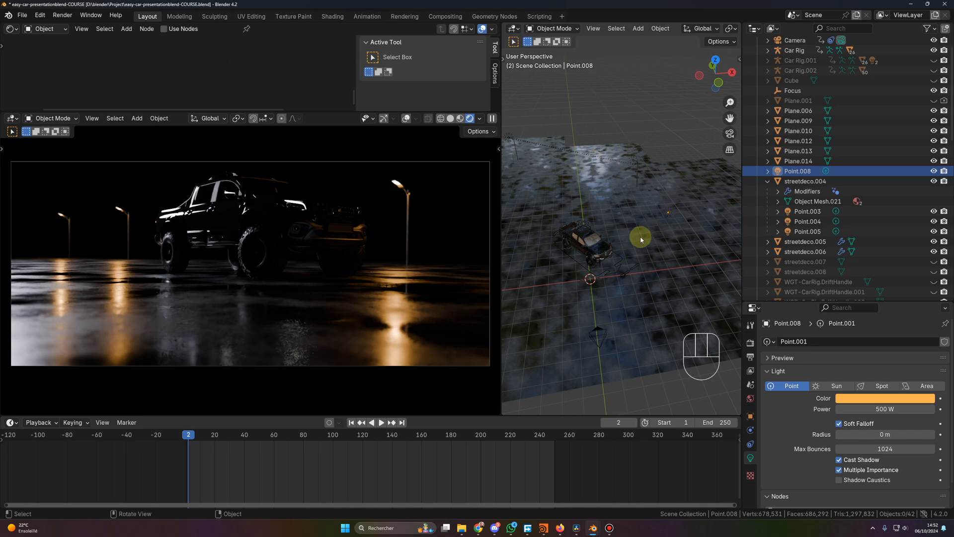
middle_drag(661, 228, 630, 279)
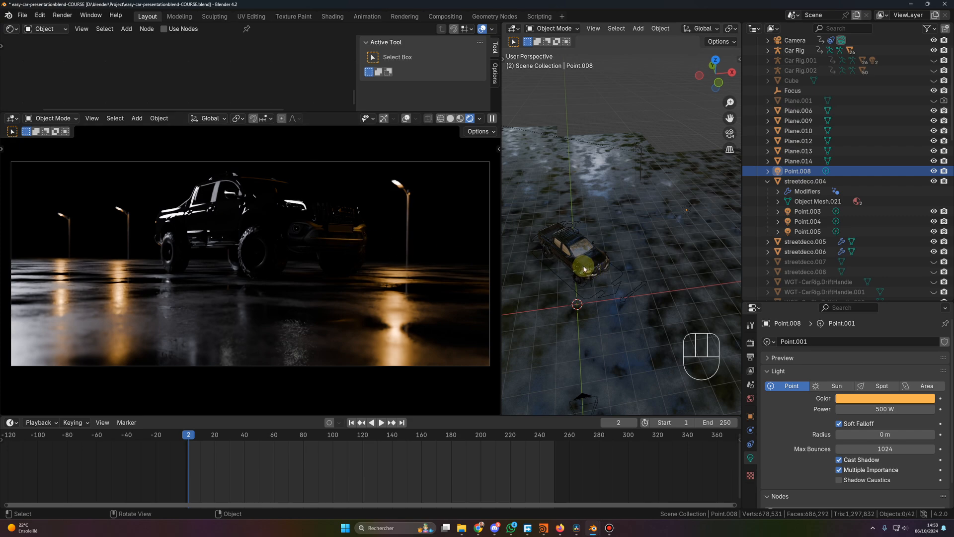
middle_drag(584, 269, 574, 266)
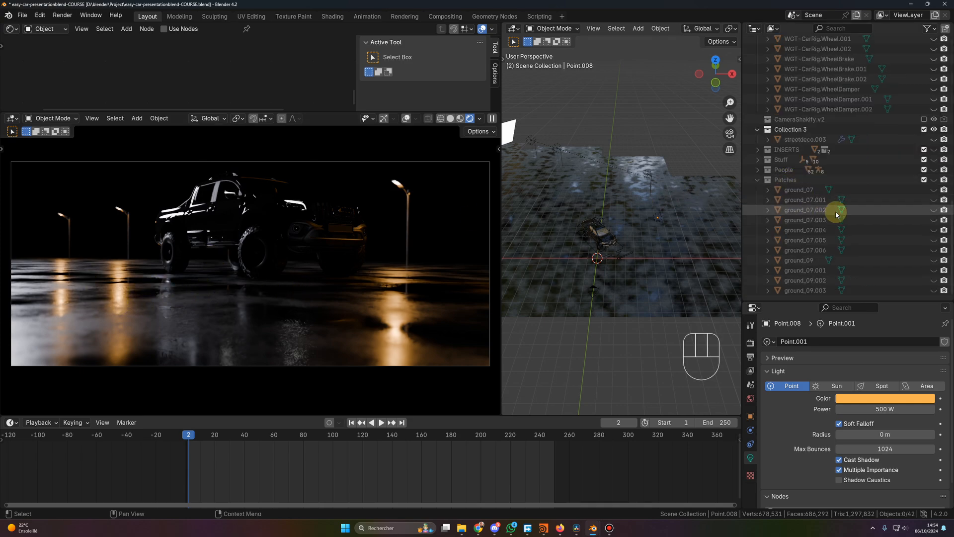
Show the Patches collection with all its ground patches, toggling its visibility to compare the wet ground in the render
shift+click(934, 180)
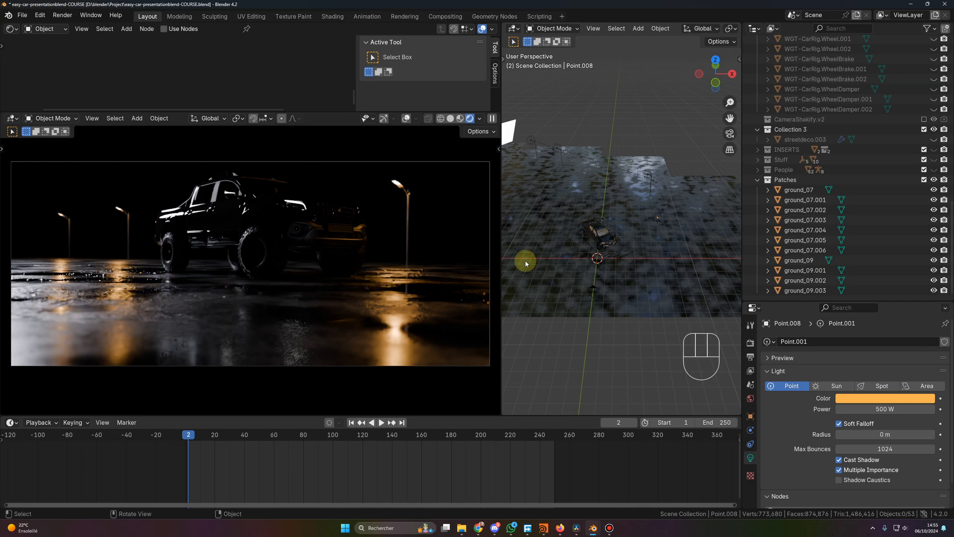
shift+click(935, 181)
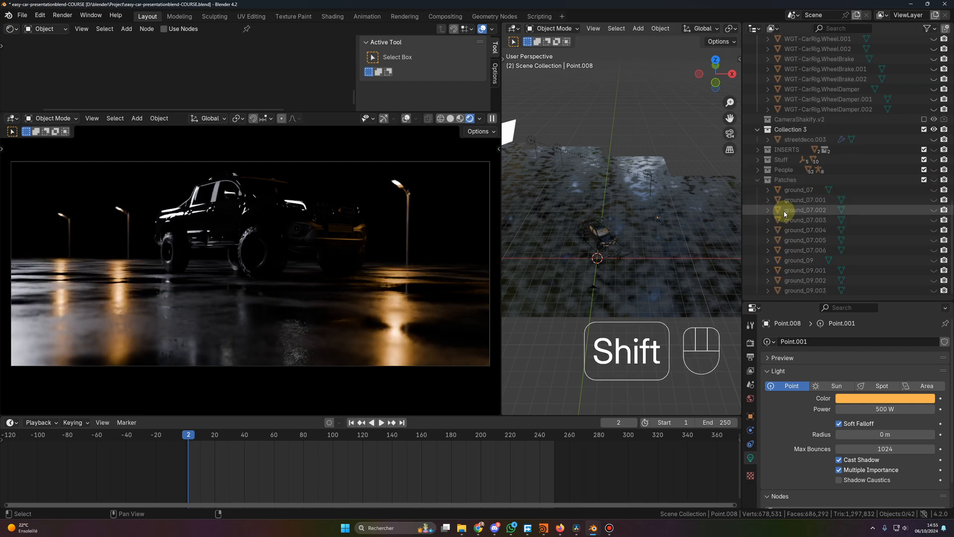
shift+click(934, 180)
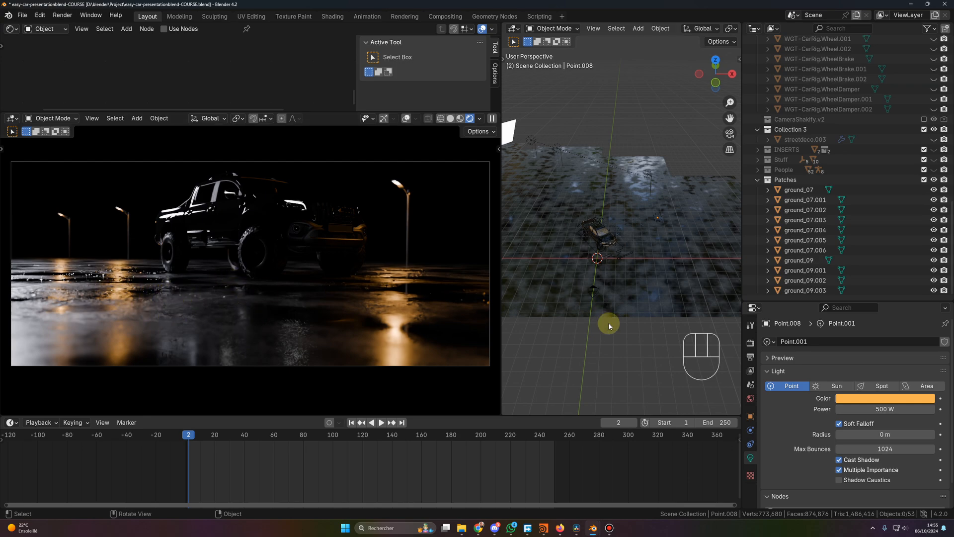
Lift the ground_07 patch about 4.74 m along the Z axis and examine its surface up close
click(805, 190)
scroll(581, 299, up, 5)
scroll(579, 299, down, 5)
shift+middle_drag(561, 300, 604, 305)
key(g)
key(z)
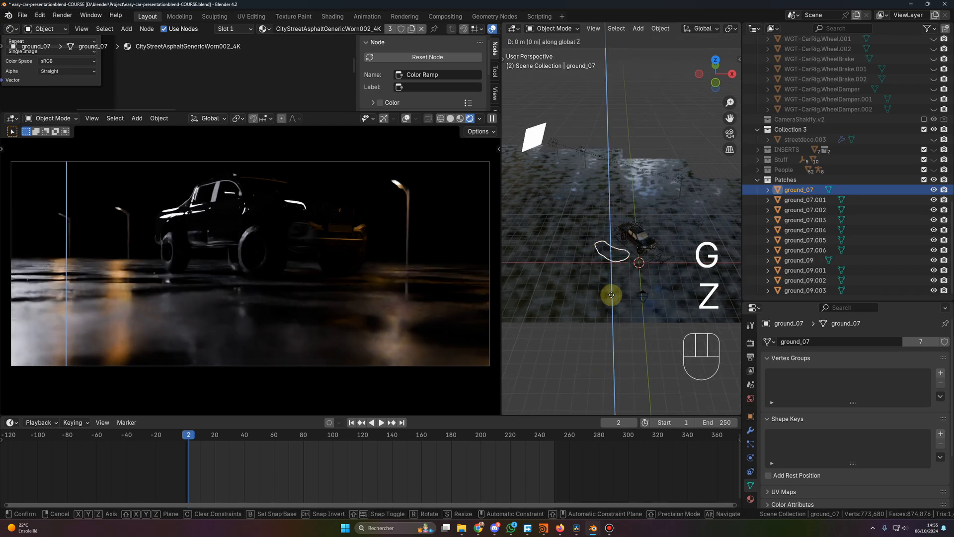
click(611, 268)
key(KP_Decimal)
middle_drag(600, 268, 655, 272)
scroll(599, 254, up, 5)
scroll(601, 254, down, 3)
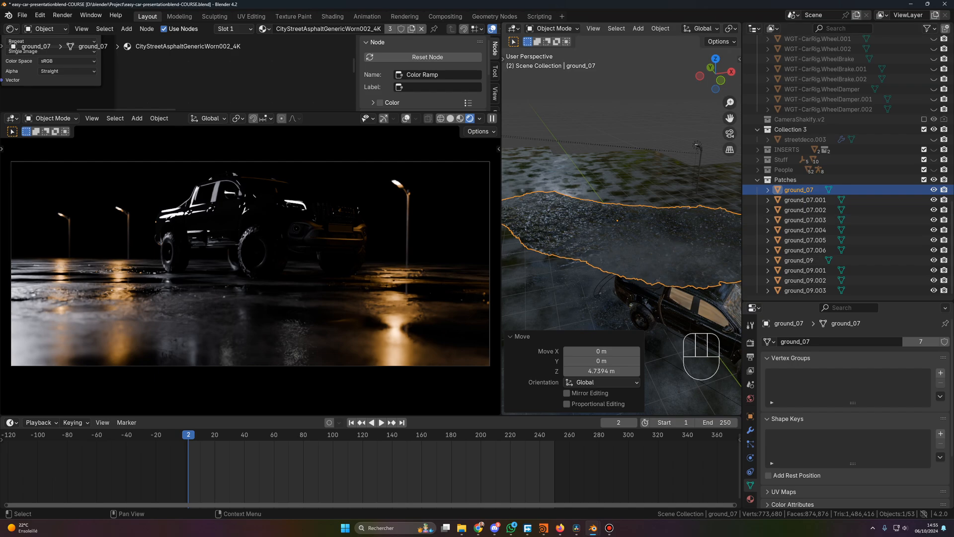
Examine the Photoscanned Patch of Ground model on Sketchfab from several angles, then return to the Blender scene
drag(0, 82, 365, 88)
double_click(265, 88)
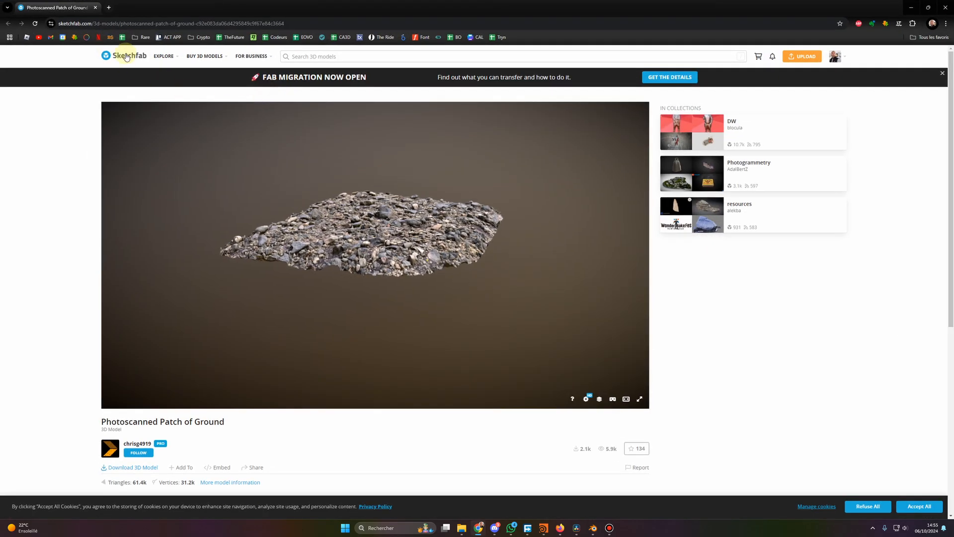
mouse_move(332, 291)
mouse_down()
mouse_move(362, 271)
mouse_move(326, 260)
mouse_move(333, 256)
mouse_move(382, 276)
mouse_up()
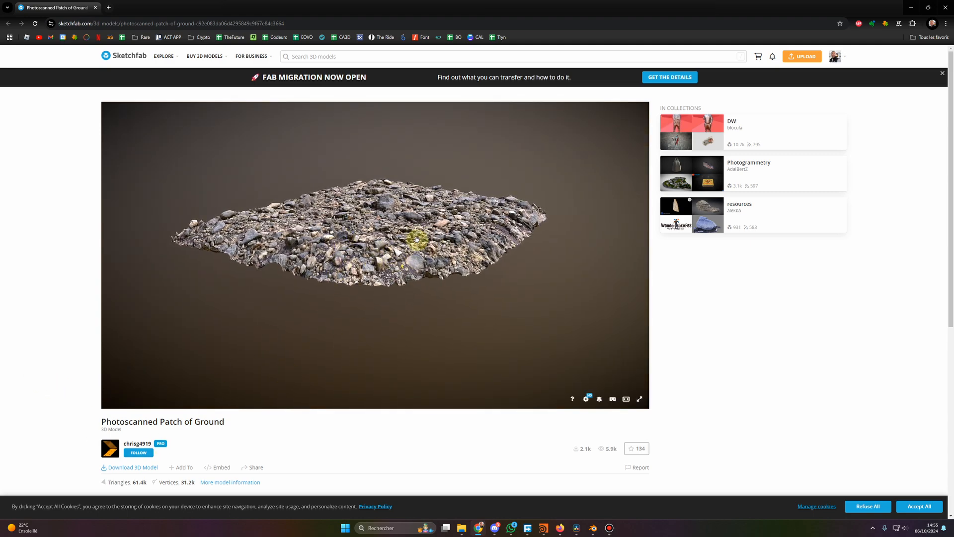
mouse_move(391, 254)
mouse_down()
mouse_move(392, 283)
mouse_move(374, 277)
mouse_move(382, 274)
mouse_up()
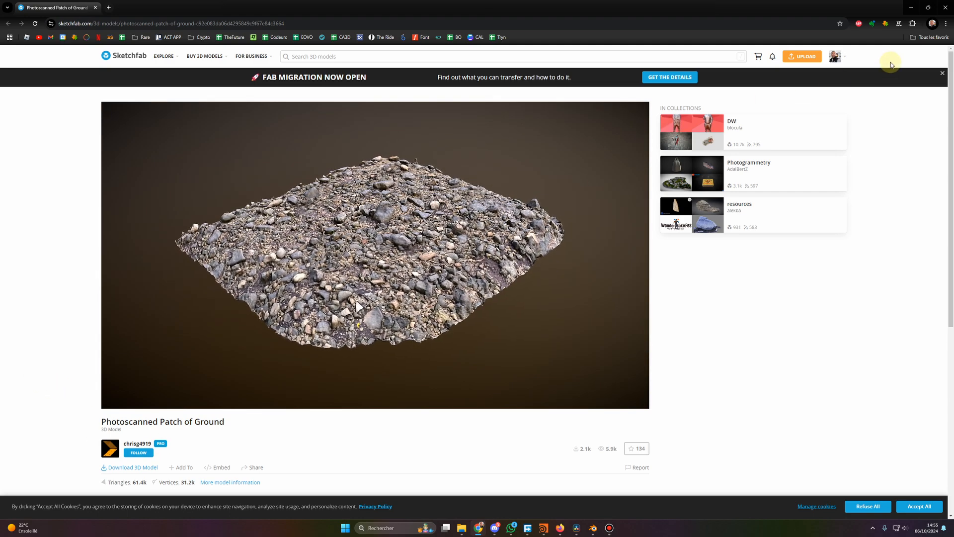
click(915, 10)
scroll(607, 243, down, 4)
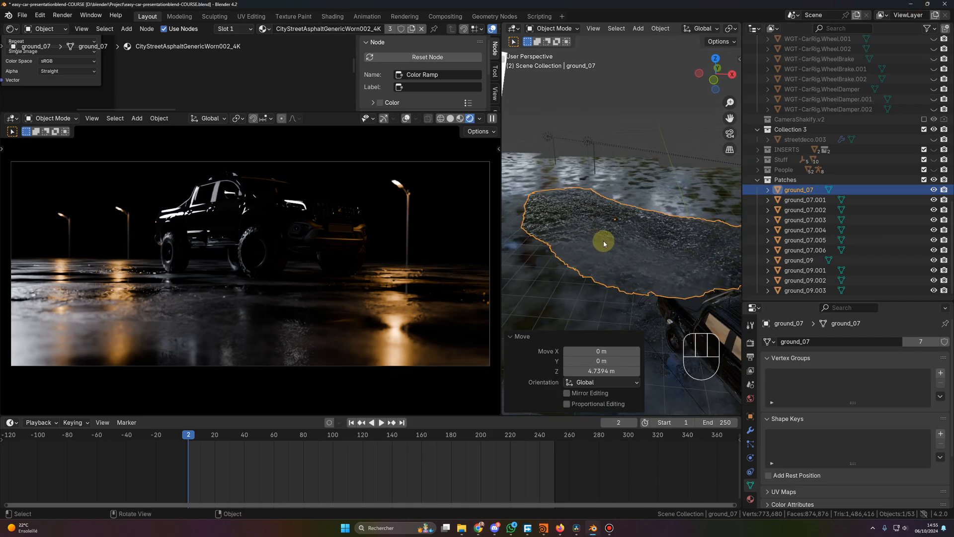
Undo the large lift of the ground_07 patch and raise it only about 0.013 m along the Z axis
key(ctrl+z)
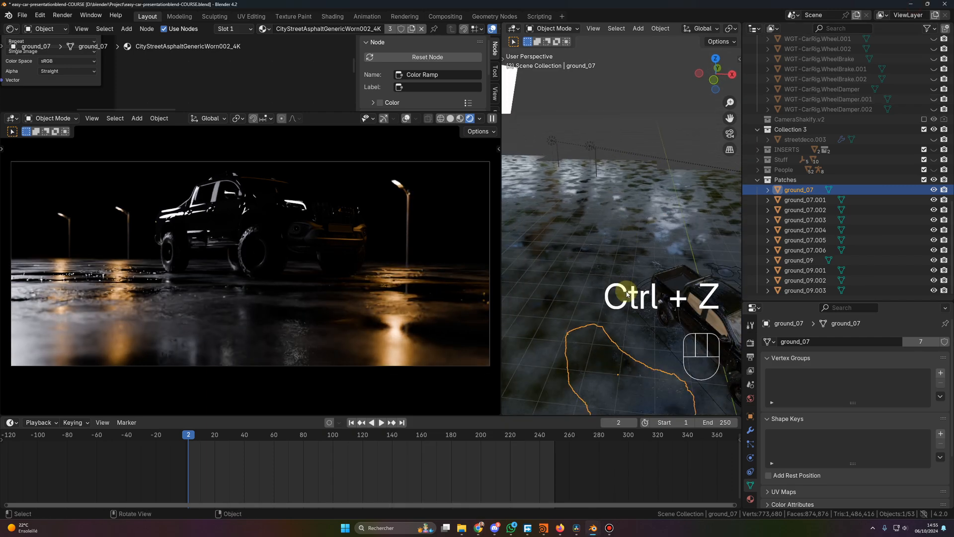
middle_drag(631, 315, 601, 254)
scroll(629, 320, down, 5)
scroll(583, 217, up, 6)
shift+middle_drag(583, 217, 630, 320)
key(g)
key(z)
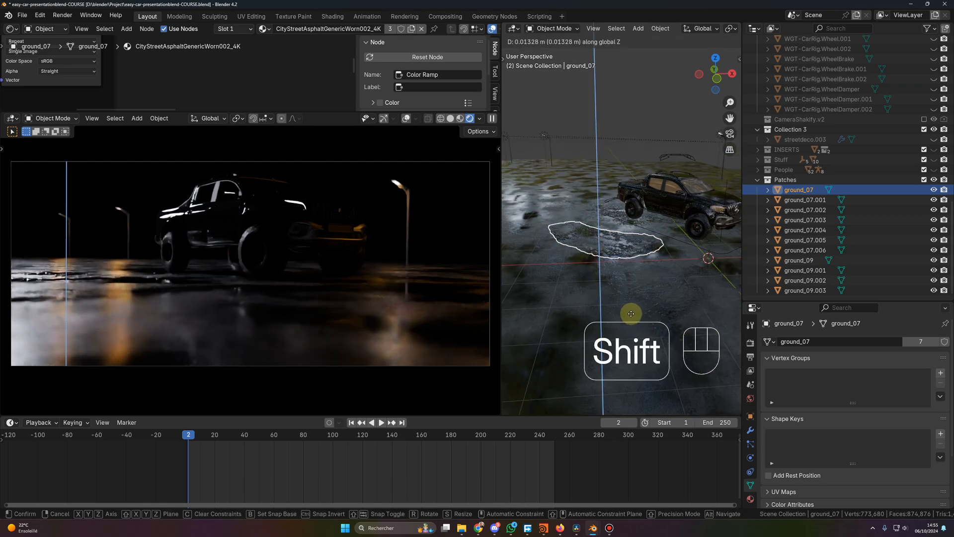
click(630, 313)
scroll(612, 328, up, 3)
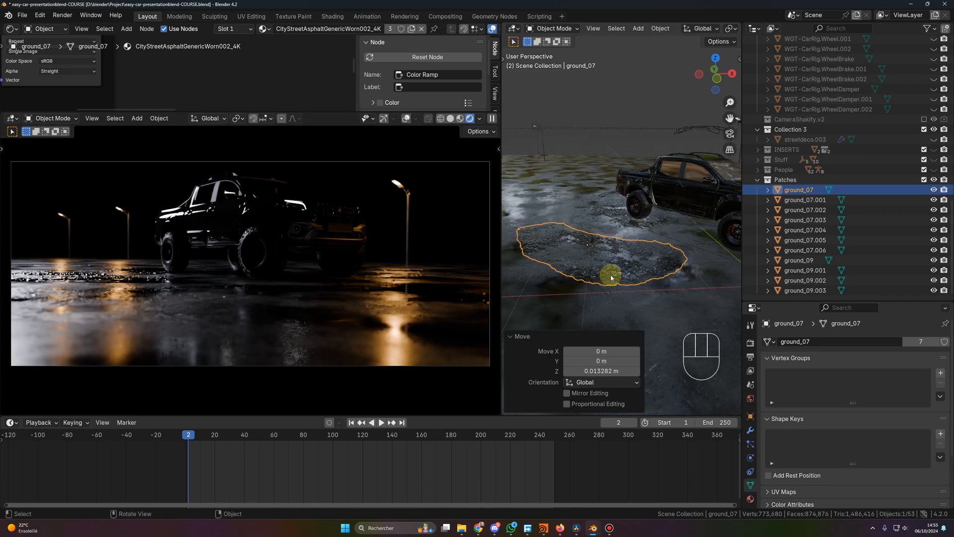
key(g)
key(z)
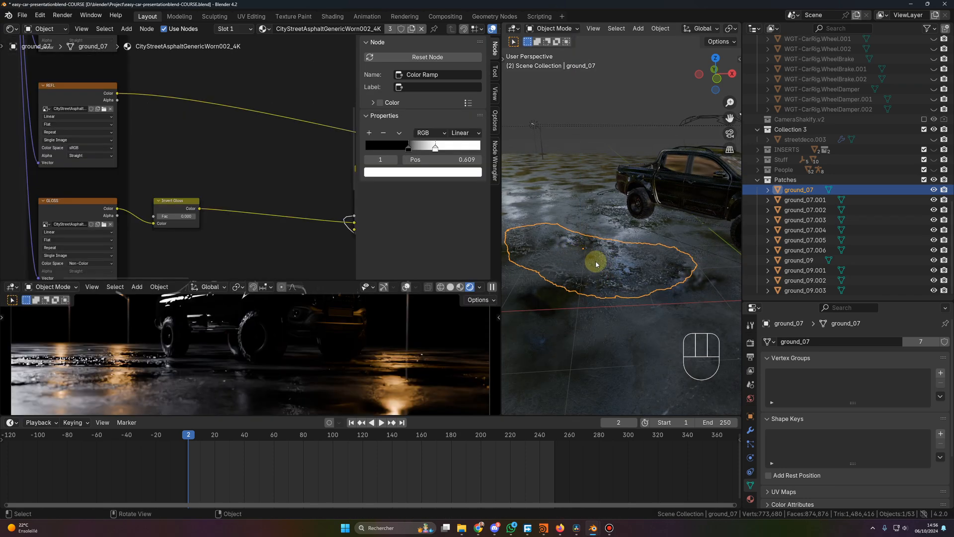
Assign the CityStreetAsphaltGenericWorn002_4K material to the ground_07 patch
click(263, 29)
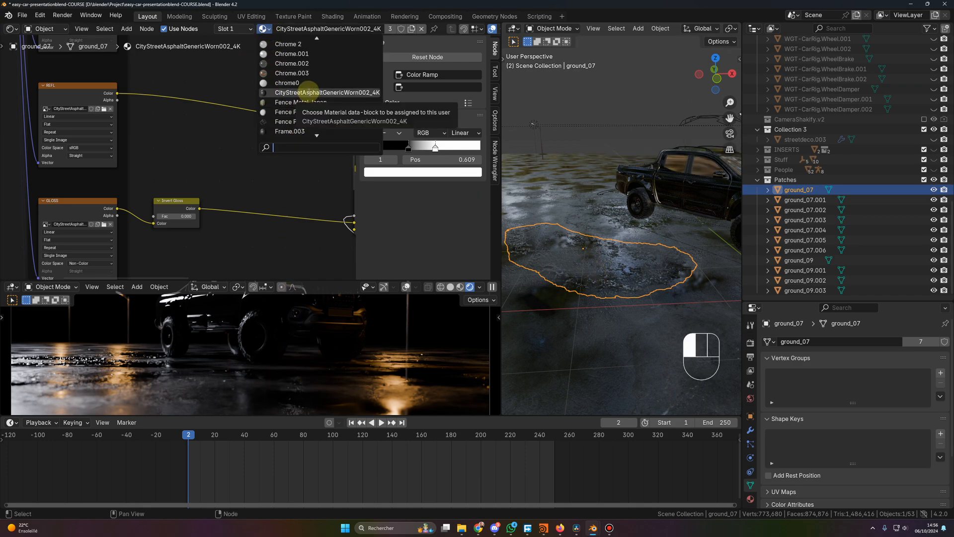
click(308, 92)
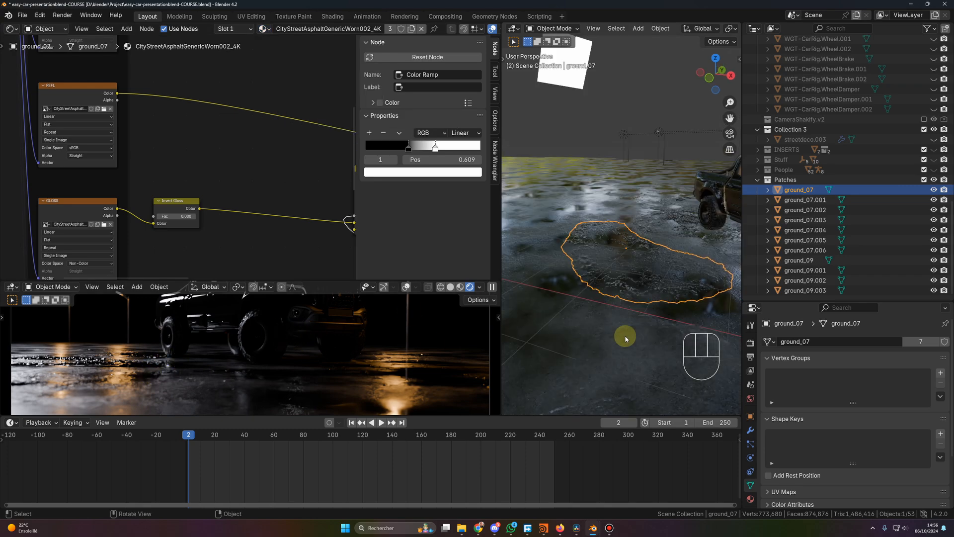
Select several other ground patches in turn to examine their placement, enlarging the rendered camera viewport
click(807, 201)
click(809, 212)
click(806, 231)
middle_drag(554, 328, 599, 335)
drag(329, 280, 320, 158)
scroll(563, 267, down, 4)
middle_drag(577, 296, 584, 321)
click(803, 274)
click(804, 260)
click(808, 240)
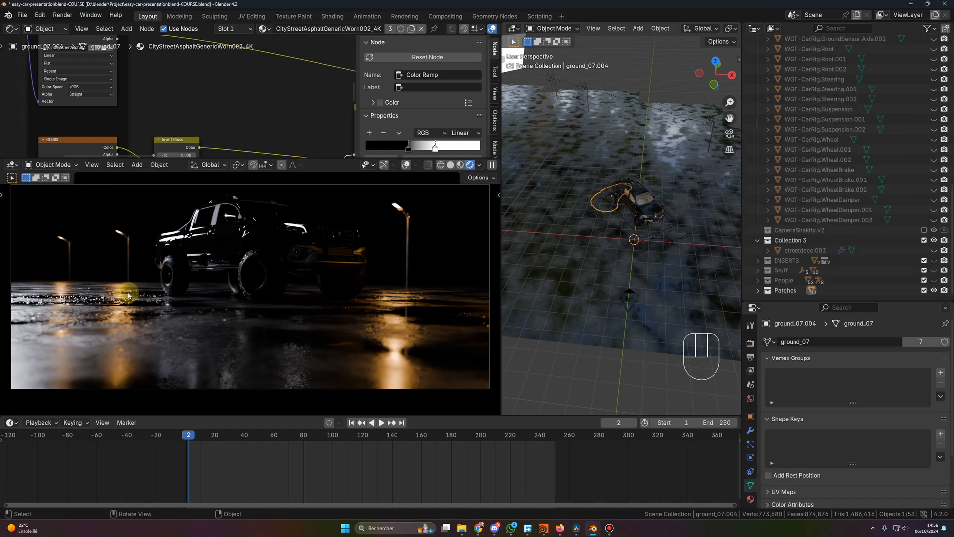
Unhide the two foreground fence panels, streetdeco.007 and streetdeco.008
scroll(929, 209, up, 10)
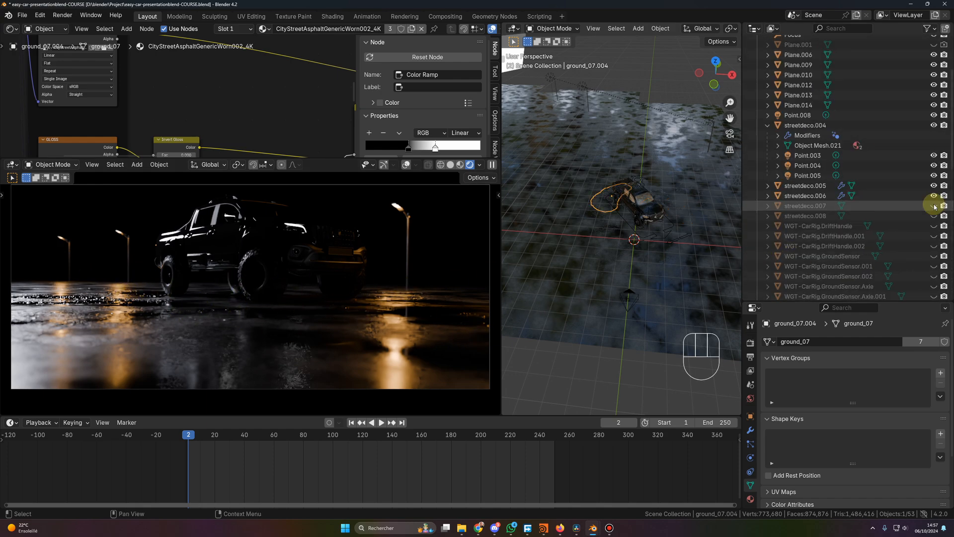
shift+click(934, 205)
shift+click(935, 215)
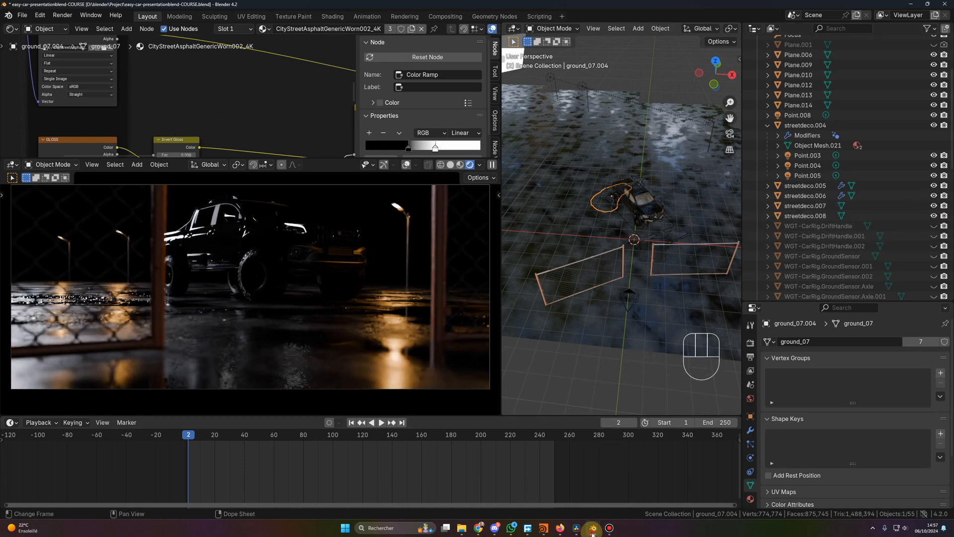
Examine the fence panel in the toShare.blend window, then inspect the streetdeco.007 fence in the truck scene
click(636, 500)
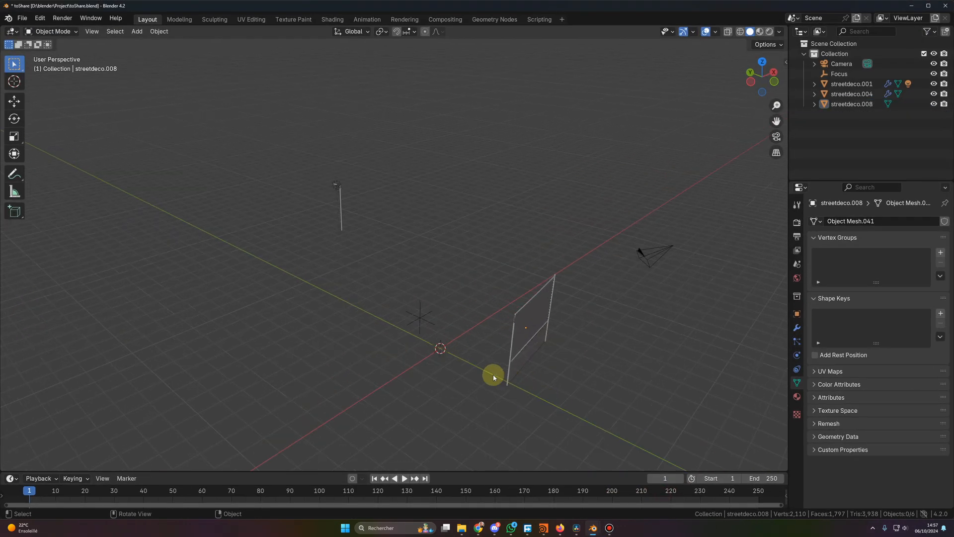
middle_drag(494, 378, 498, 359)
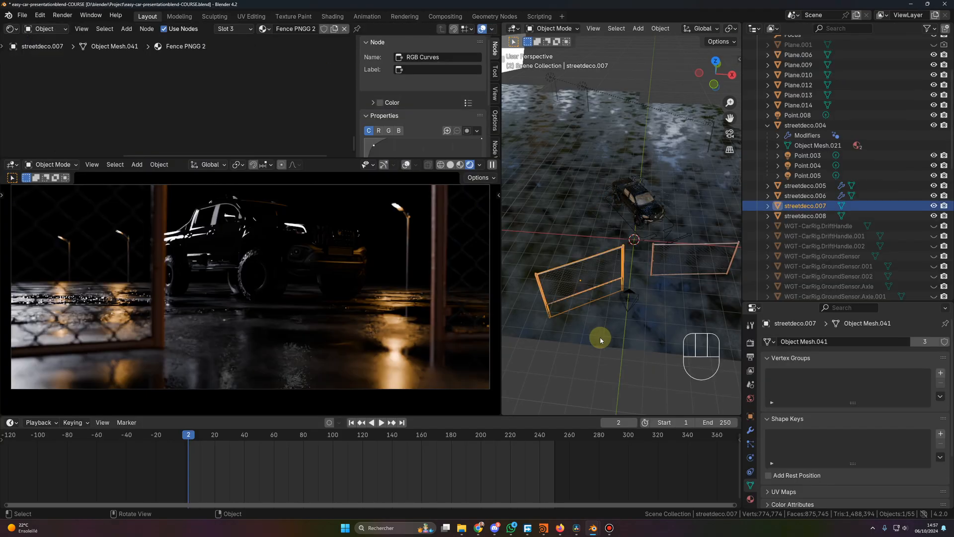
middle_drag(600, 329, 605, 292)
key(g)
key(z)
key(Escape)
middle_drag(606, 273, 542, 322)
scroll(560, 322, up, 3)
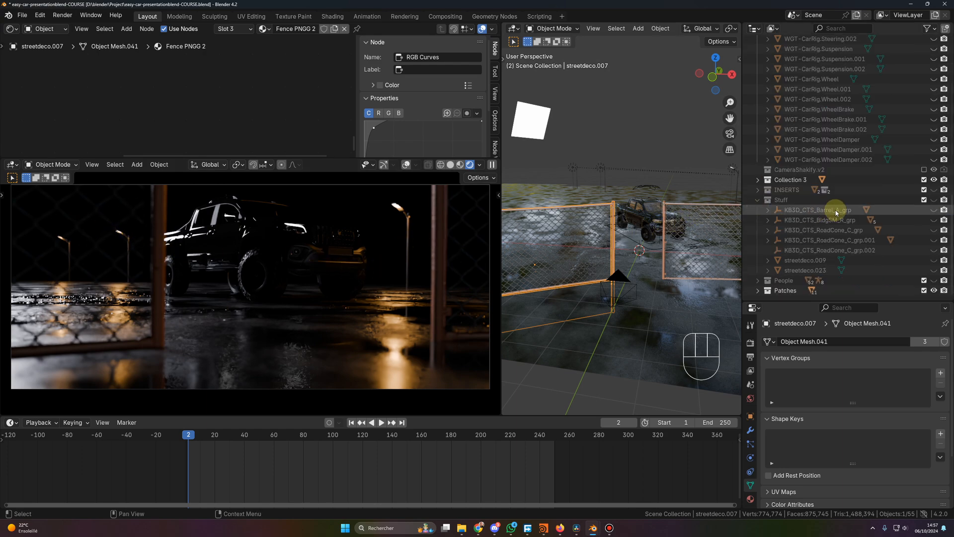
Show the Stuff collection with all its props and view their arrangement around the truck
shift+click(934, 200)
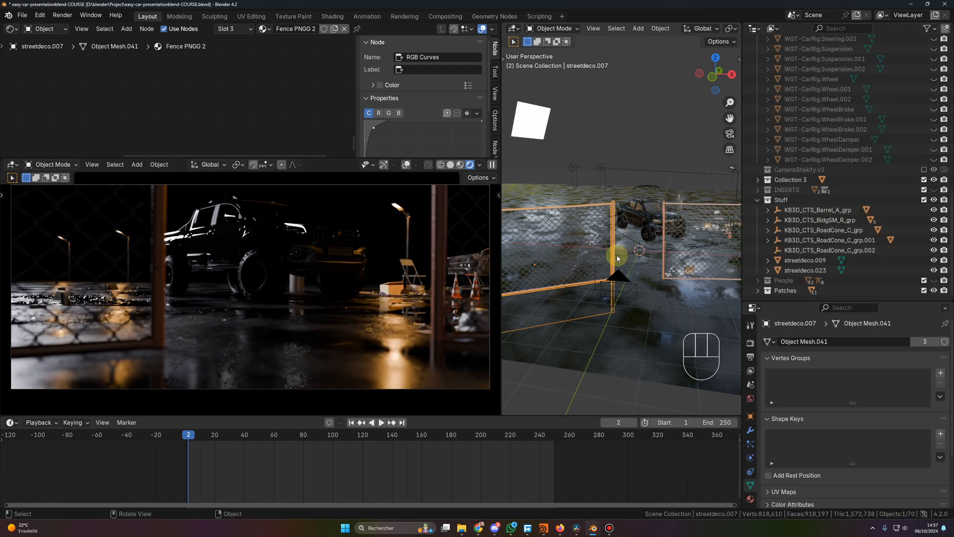
mouse_move(535, 301)
middle_down()
mouse_move(590, 311)
mouse_move(611, 302)
mouse_move(596, 302)
mouse_move(599, 281)
mouse_move(607, 289)
mouse_move(572, 304)
mouse_move(549, 301)
middle_up()
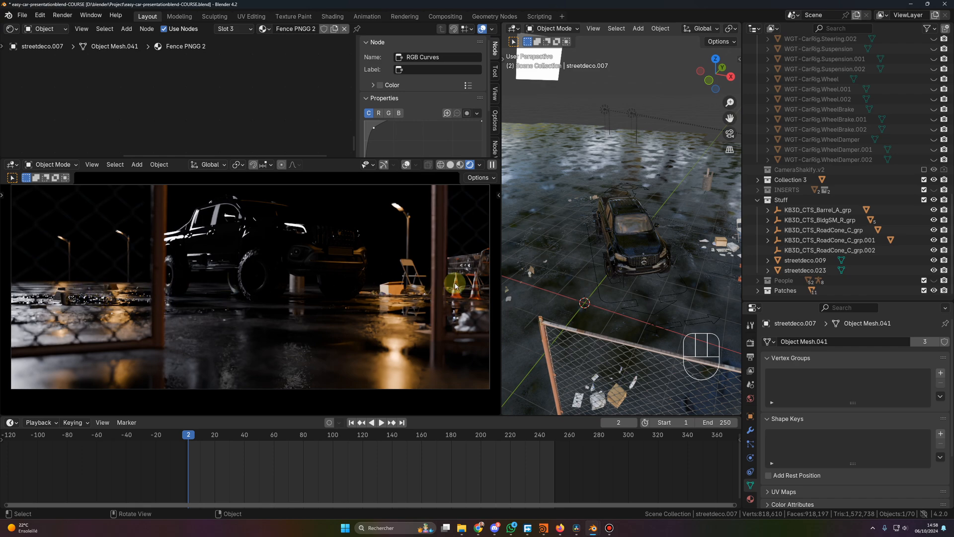
middle_drag(631, 301, 685, 345)
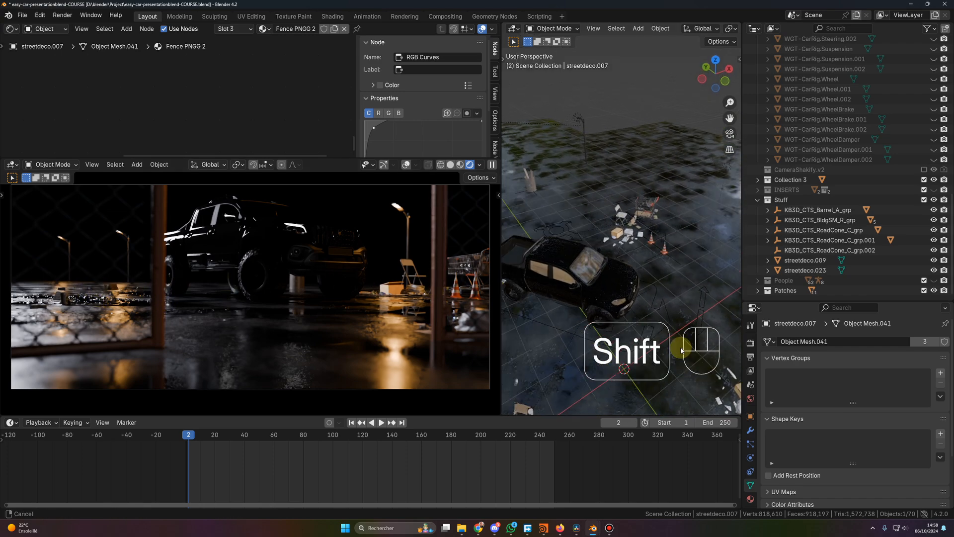
Examine the streetdeco.009 debris in the truck scene and in the toShare.blend window
click(615, 232)
click(646, 206)
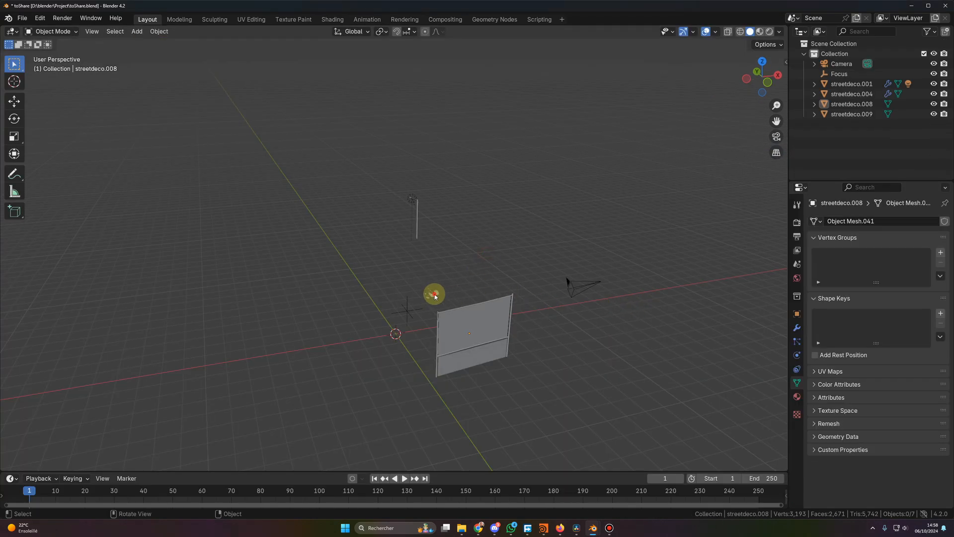
click(435, 296)
middle_drag(435, 297, 430, 341)
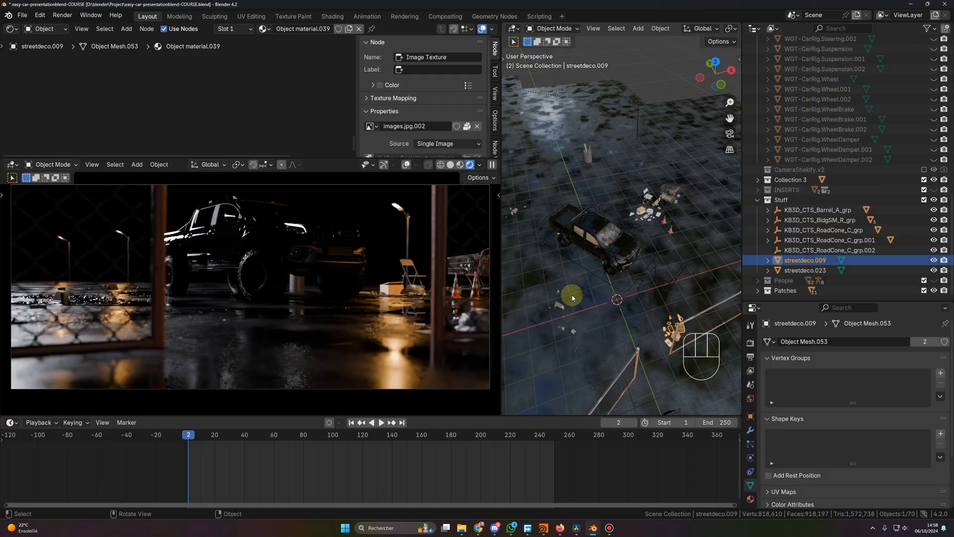
middle_drag(585, 309, 554, 315)
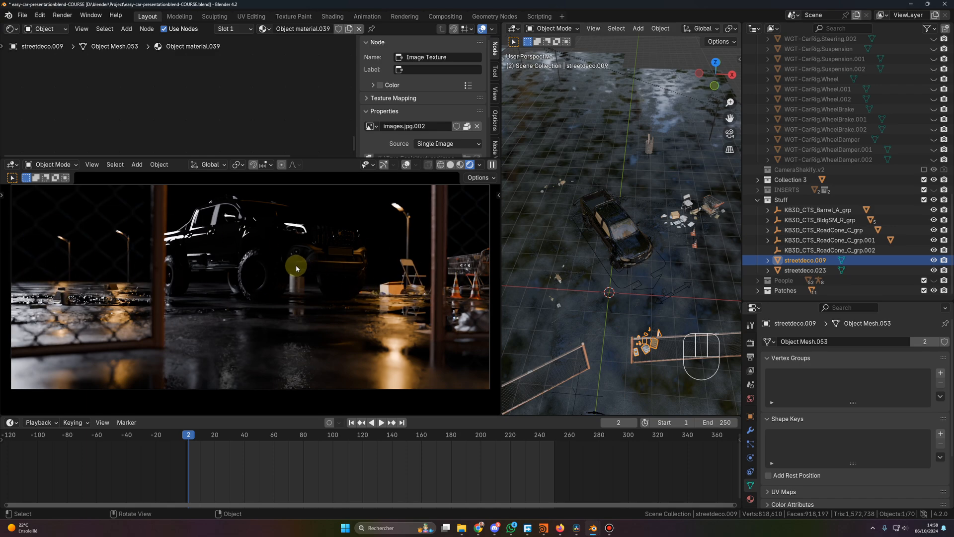
Unhide the streetdeco.003 background fence in Collection 3 and select it
shift+click(934, 190)
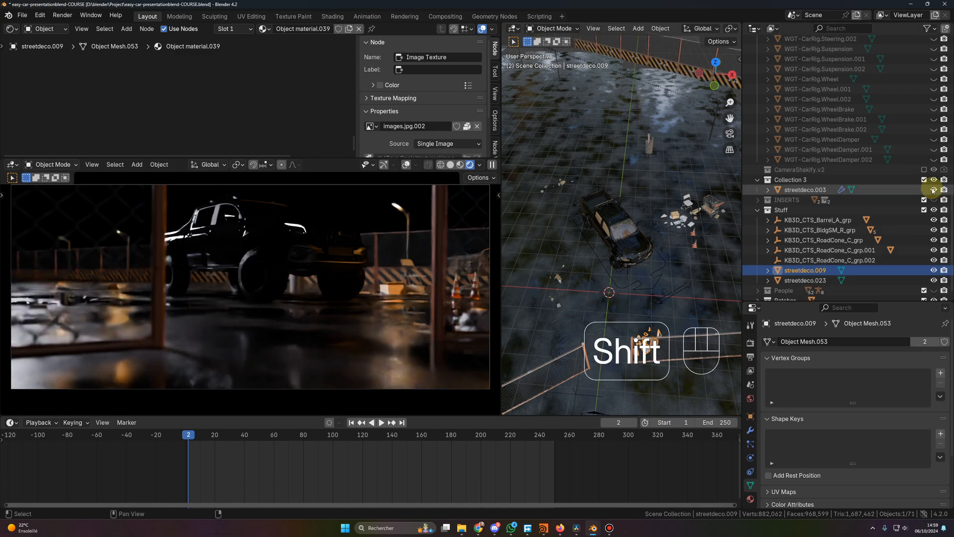
scroll(635, 212, down, 8)
shift+middle_drag(690, 202, 669, 224)
click(669, 225)
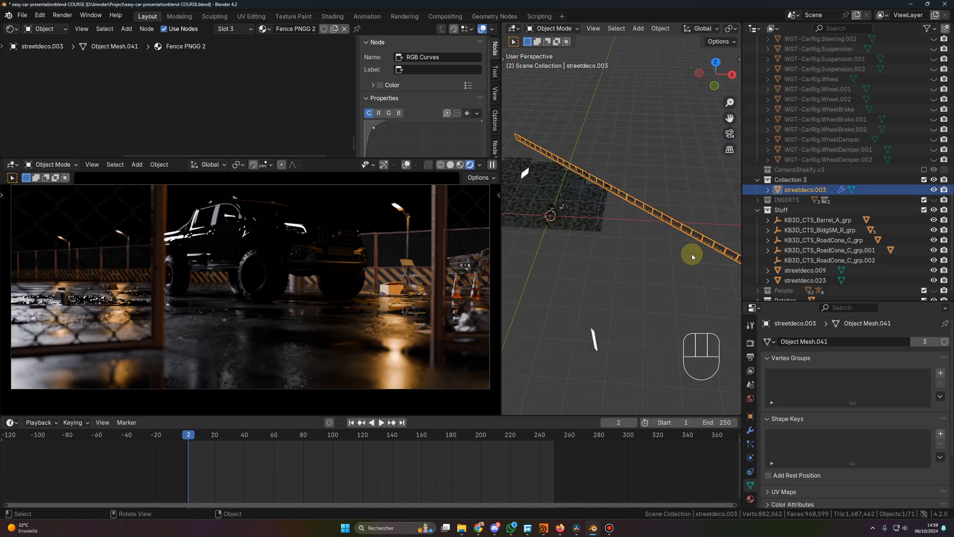
Examine the full length of the streetdeco.003 fence and its Array modifier settings
scroll(692, 254, down, 2)
shift+middle_drag(701, 266, 590, 197)
scroll(650, 251, down, 3)
shift+middle_drag(670, 266, 514, 179)
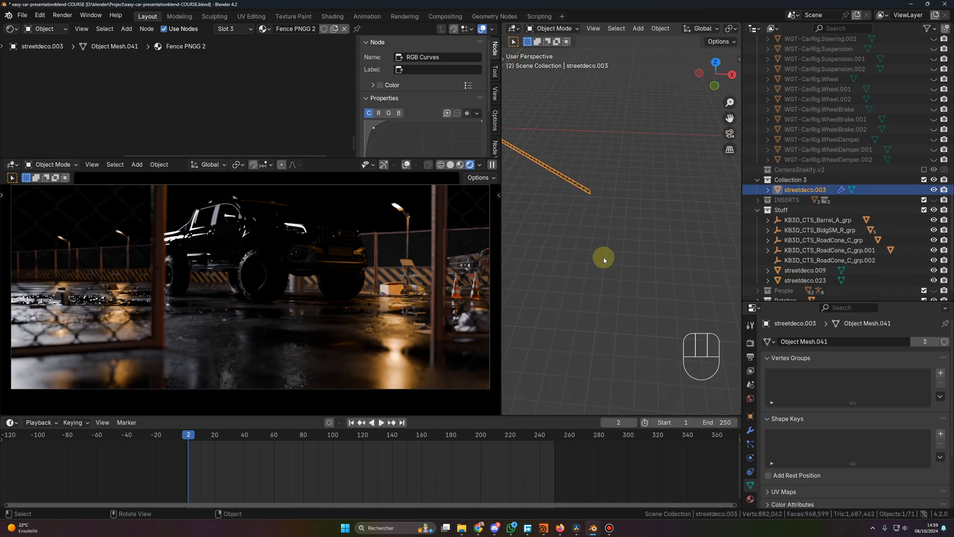
click(750, 429)
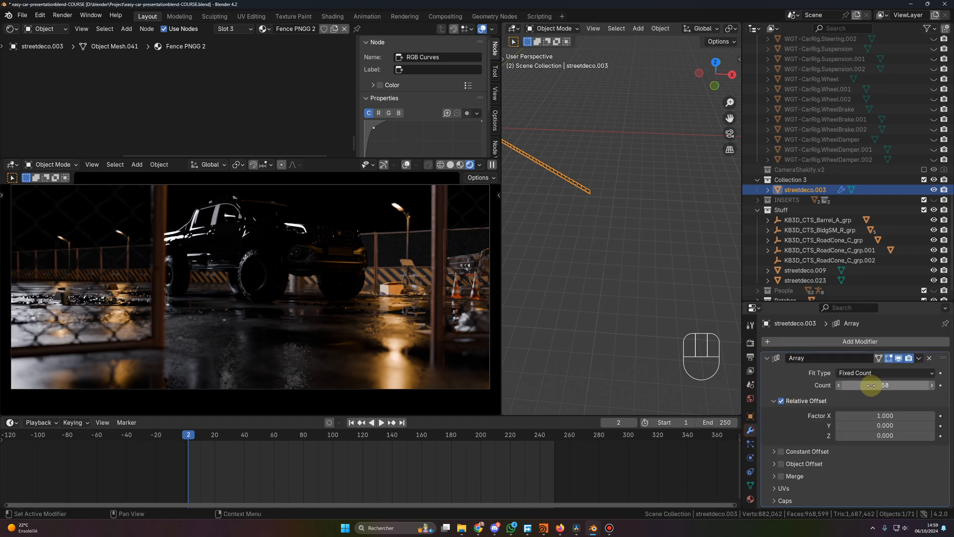
middle_drag(656, 278, 641, 258)
scroll(820, 224, down, 5)
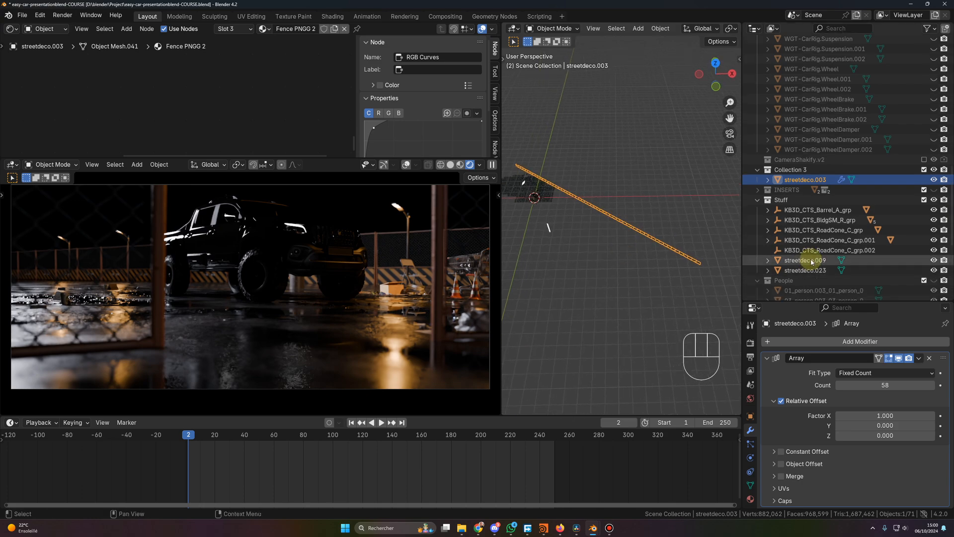
Show the People collection with all its figures
shift+click(933, 199)
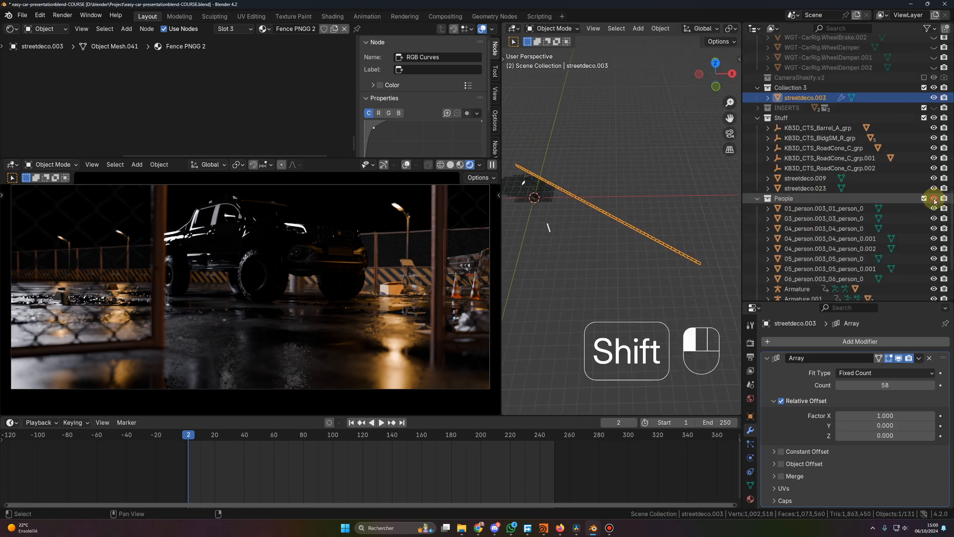
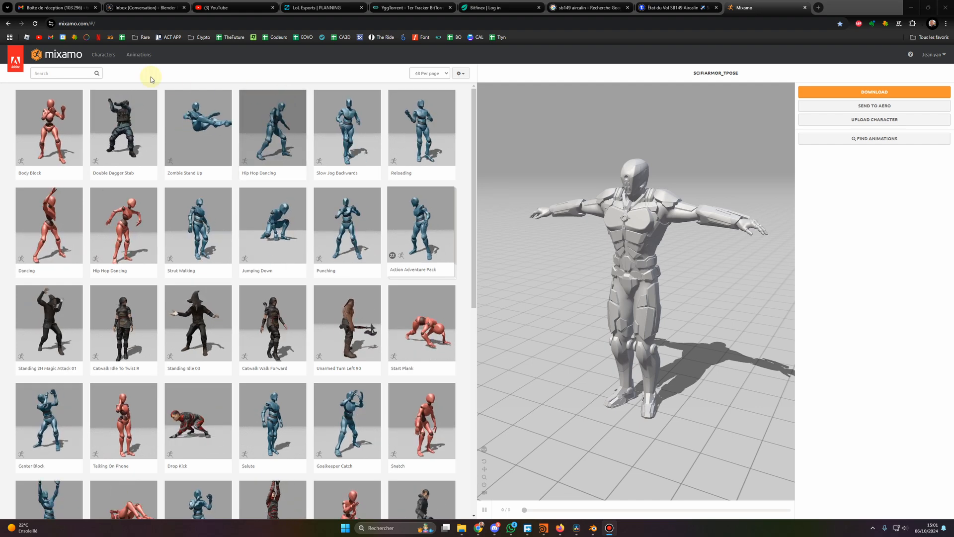
Switch to Mixamo, browse its characters and load the Kate character
click(102, 55)
click(69, 72)
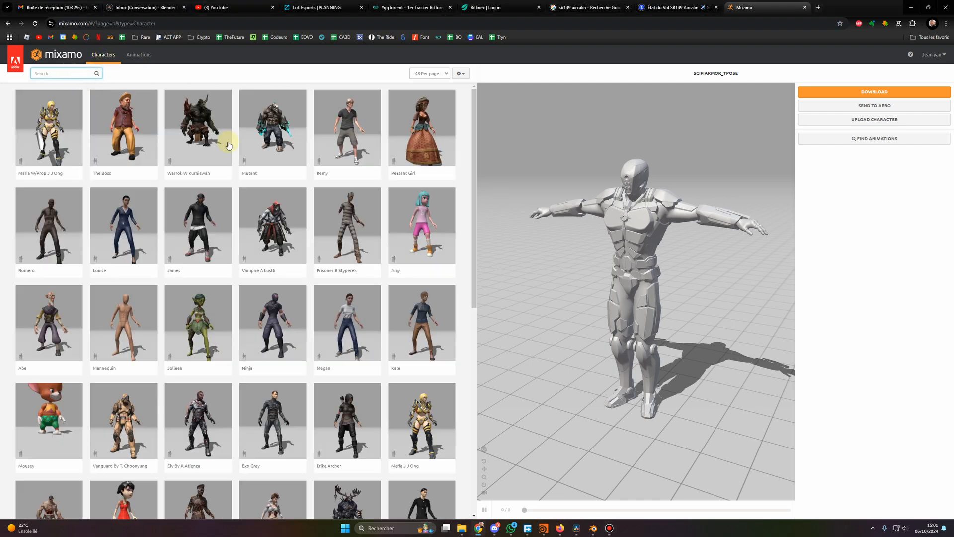
click(420, 318)
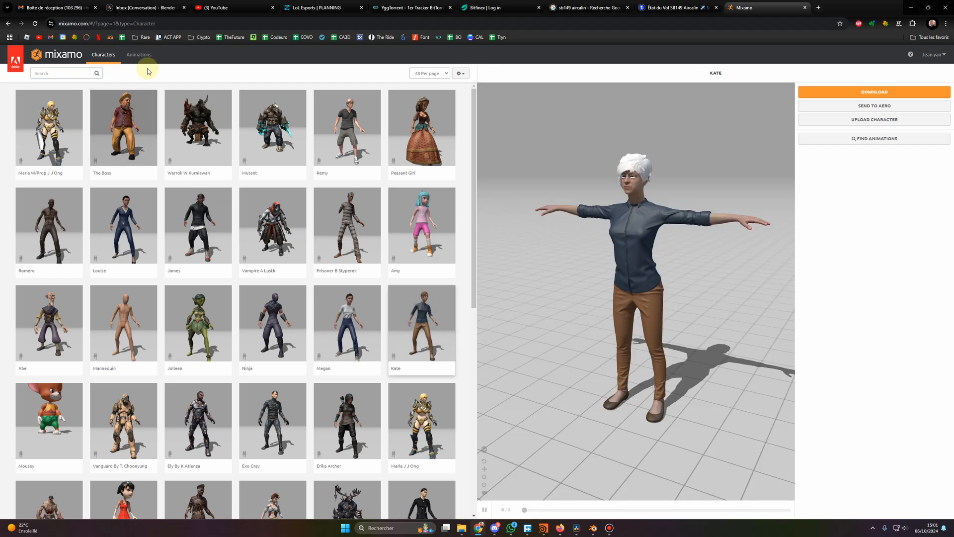
Search the Mixamo animations for "talking", apply Pacing And Talking On A Phone to Kate, and preview it
click(139, 55)
click(60, 72)
text(talking)
key(Return)
click(127, 349)
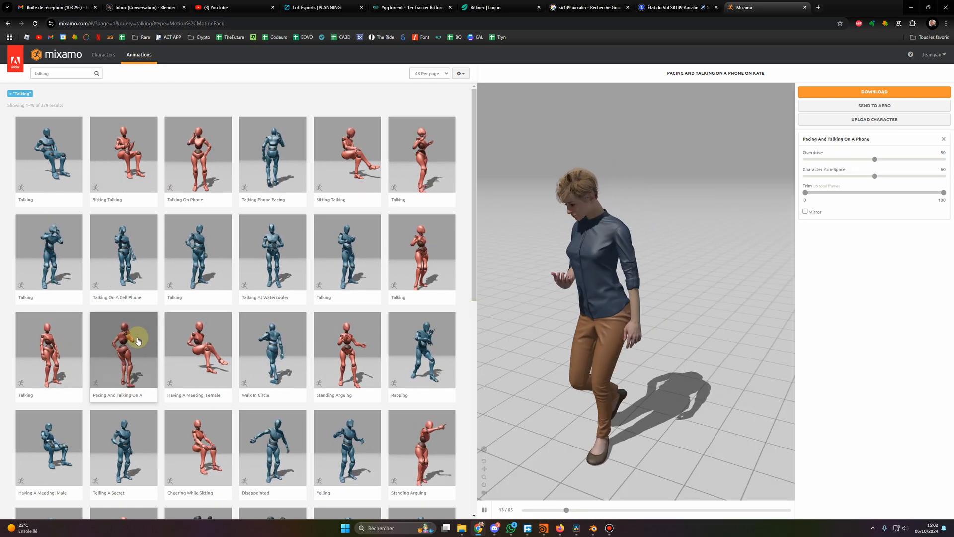
scroll(603, 294, down, 12)
mouse_move(556, 358)
mouse_down()
mouse_move(575, 343)
mouse_move(567, 346)
mouse_up()
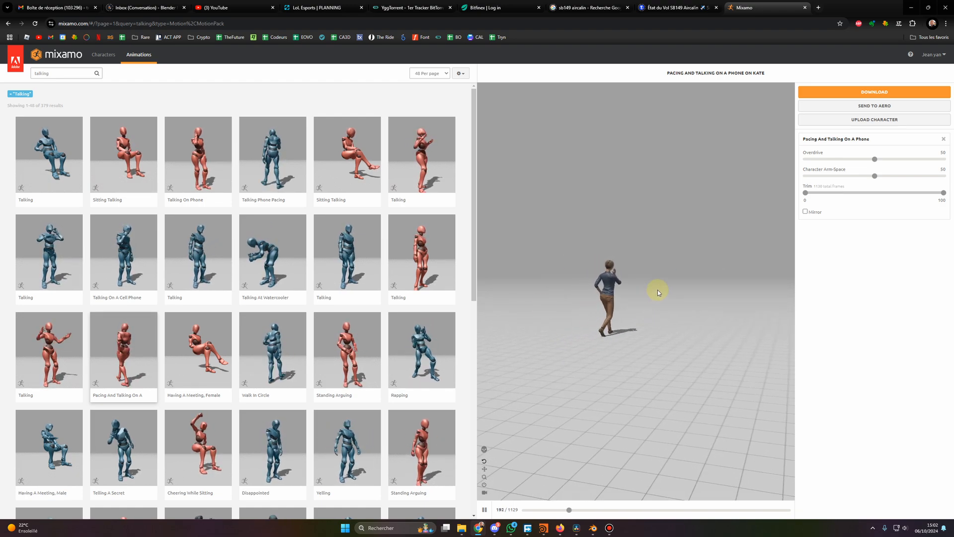
click(879, 93)
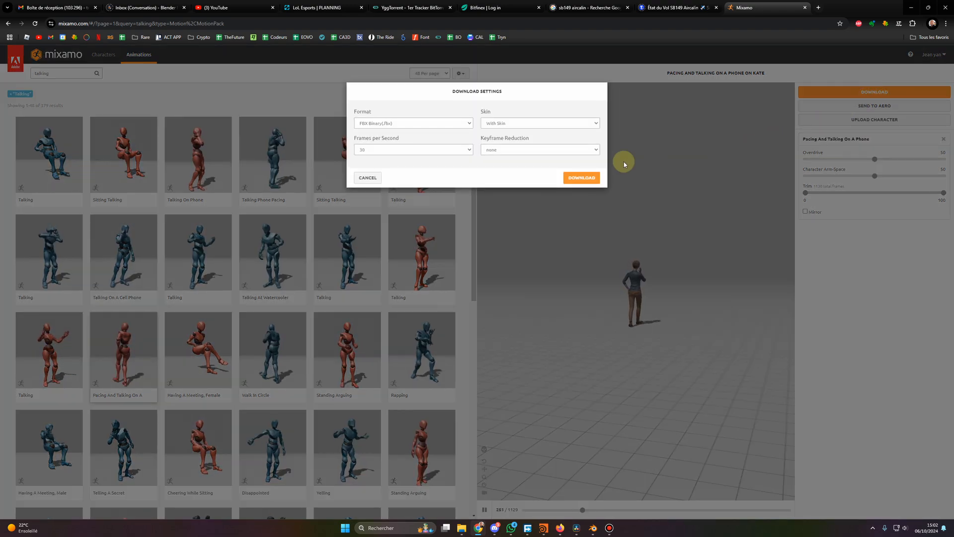
click(375, 150)
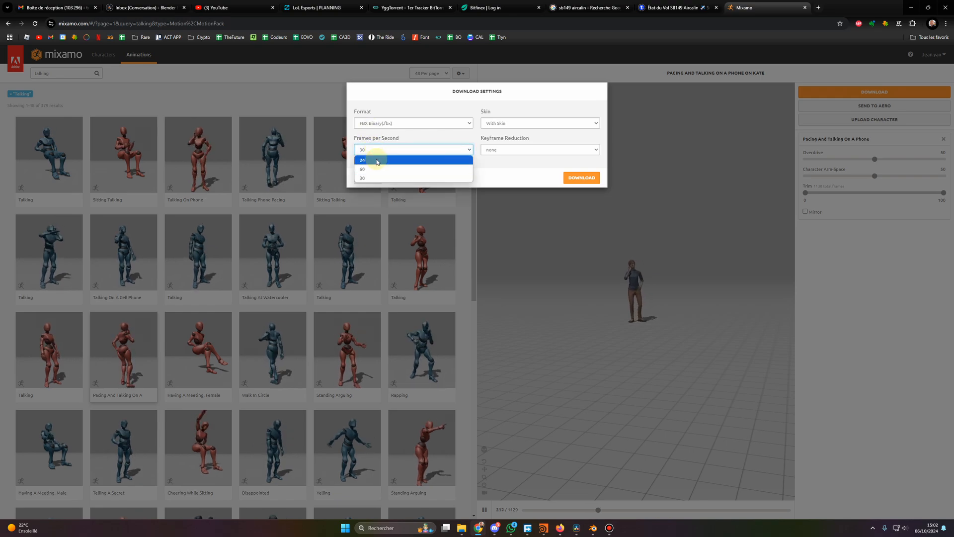
click(378, 159)
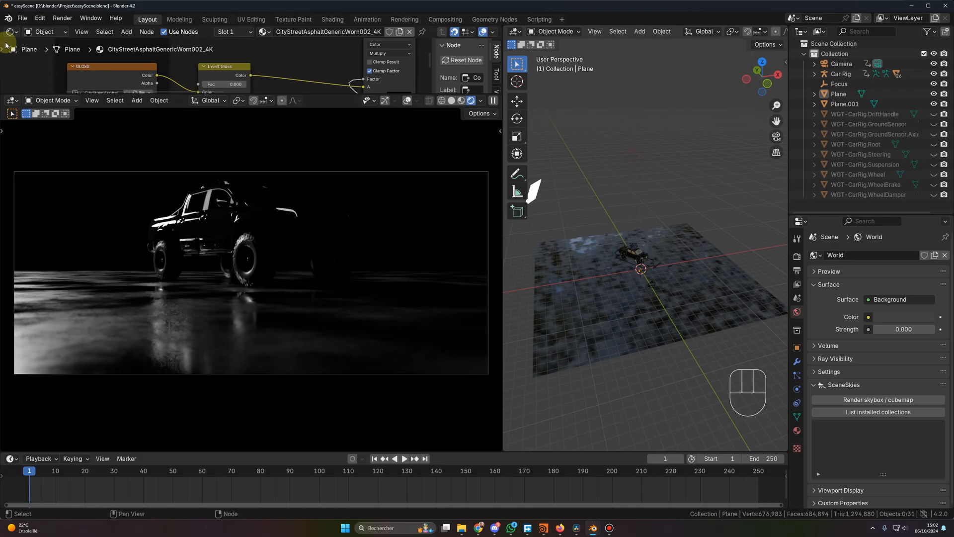
Switch to Blender and import Talking On Phone.fbx from the Mixamo folder as an FBX model
click(22, 18)
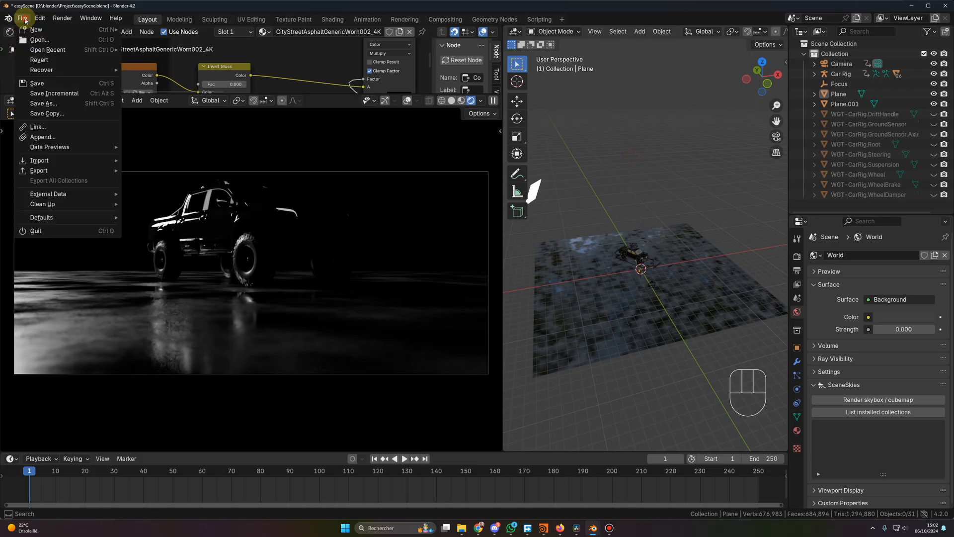
mouse_move(35, 160)
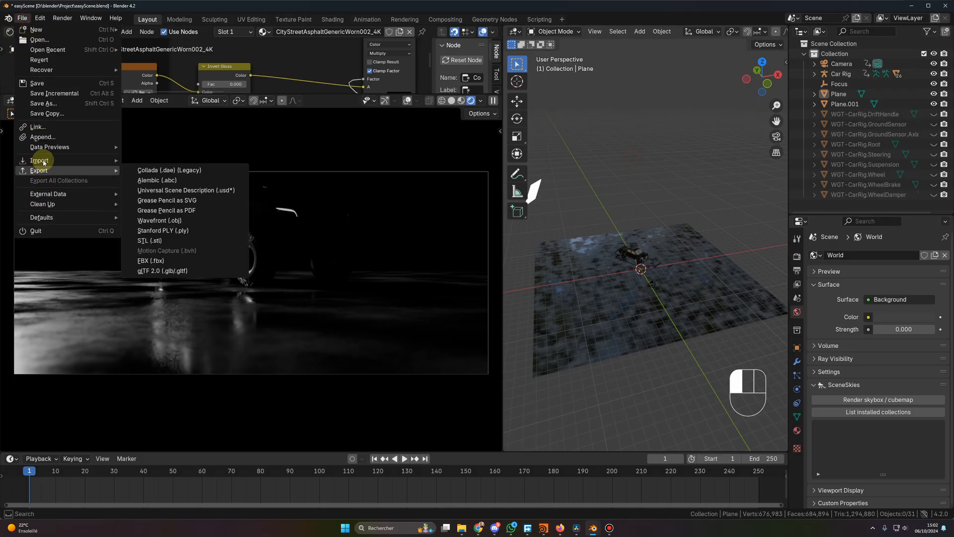
click(152, 260)
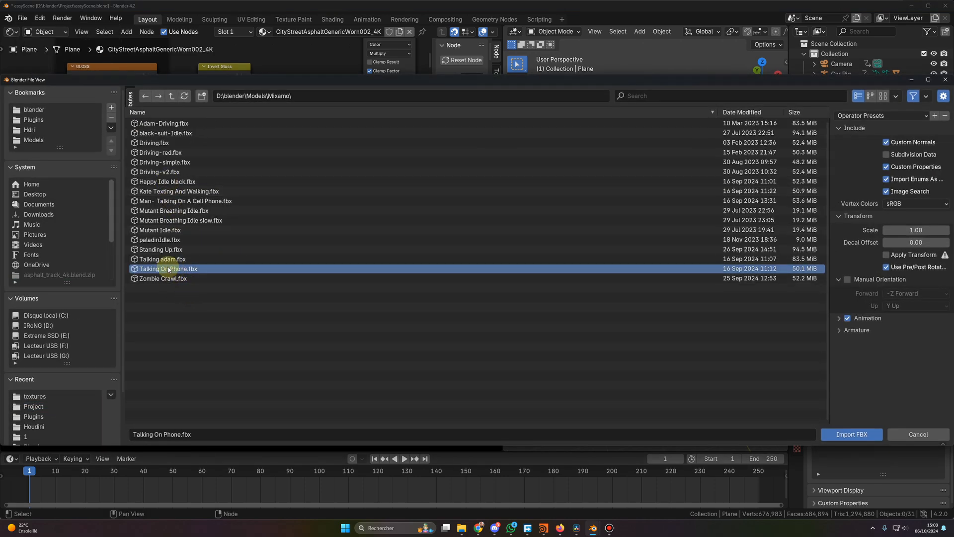
click(851, 434)
middle_drag(549, 323, 619, 279)
scroll(650, 322, up, 6)
Inspect the imported character's separate body and clothing meshes in the viewport
click(671, 321)
click(616, 271)
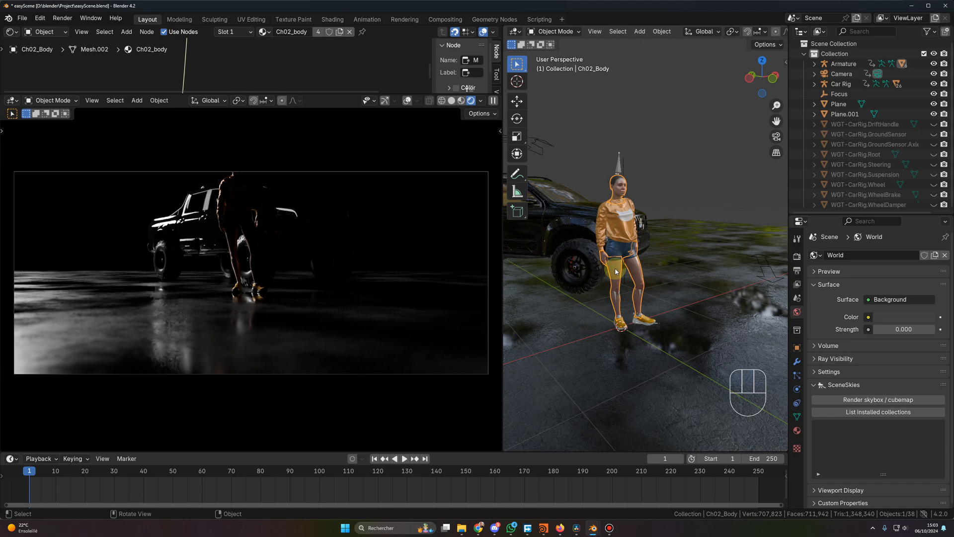
click(619, 235)
scroll(624, 239, up, 5)
scroll(626, 267, down, 4)
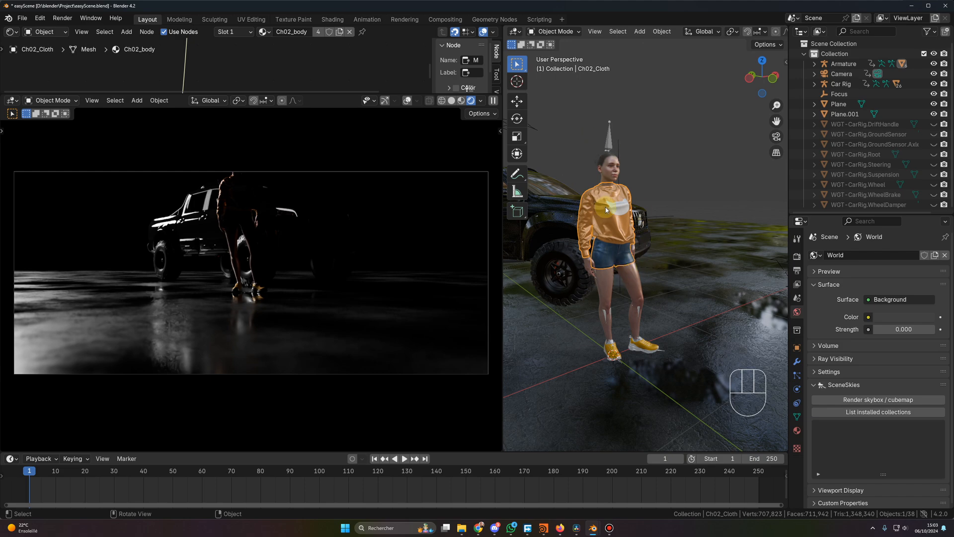
click(604, 283)
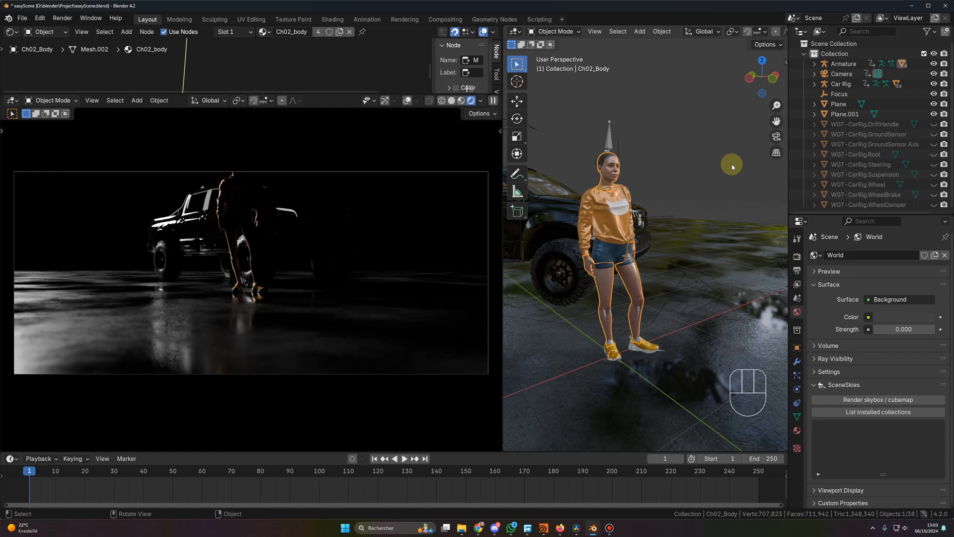
Add a Decimate modifier to the character's Ch02_Cloth mesh
click(625, 227)
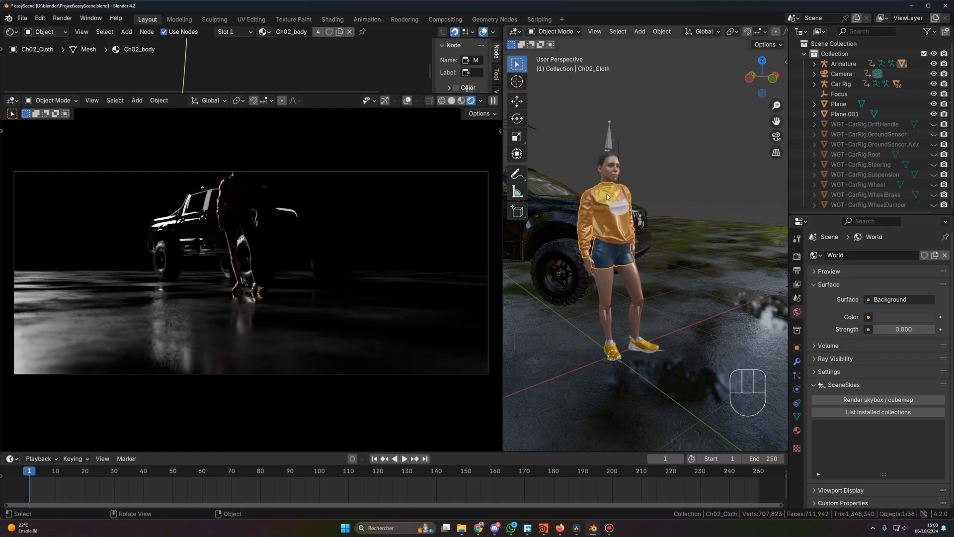
click(798, 361)
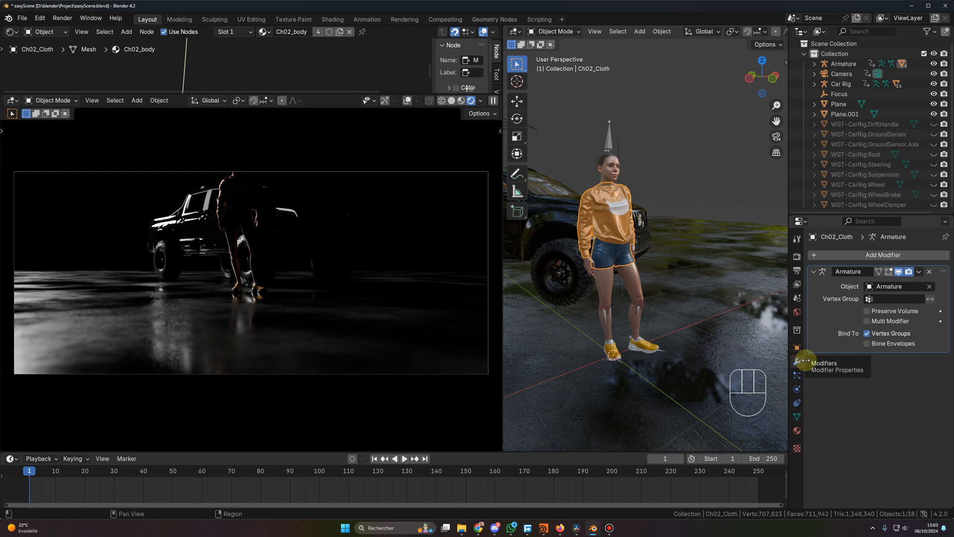
click(881, 255)
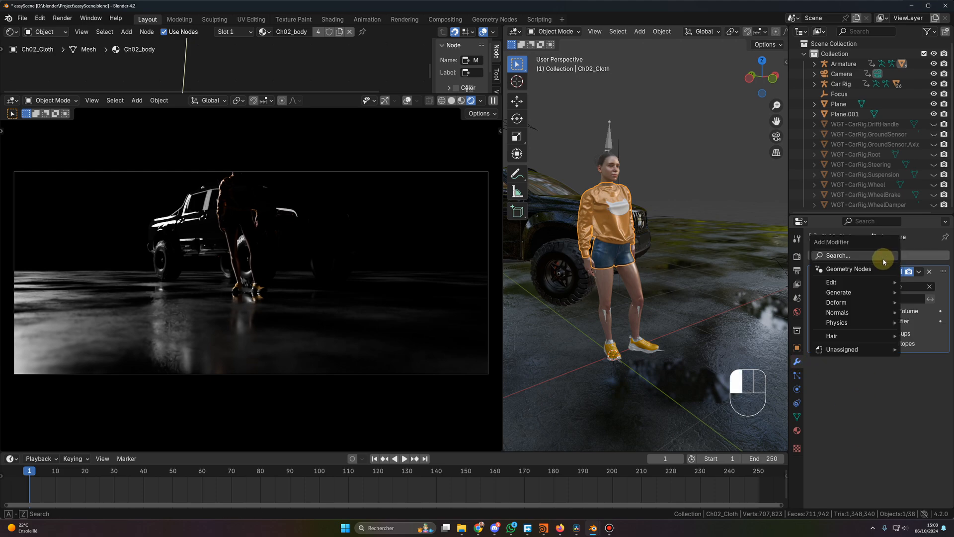
click(884, 255)
text(dec)
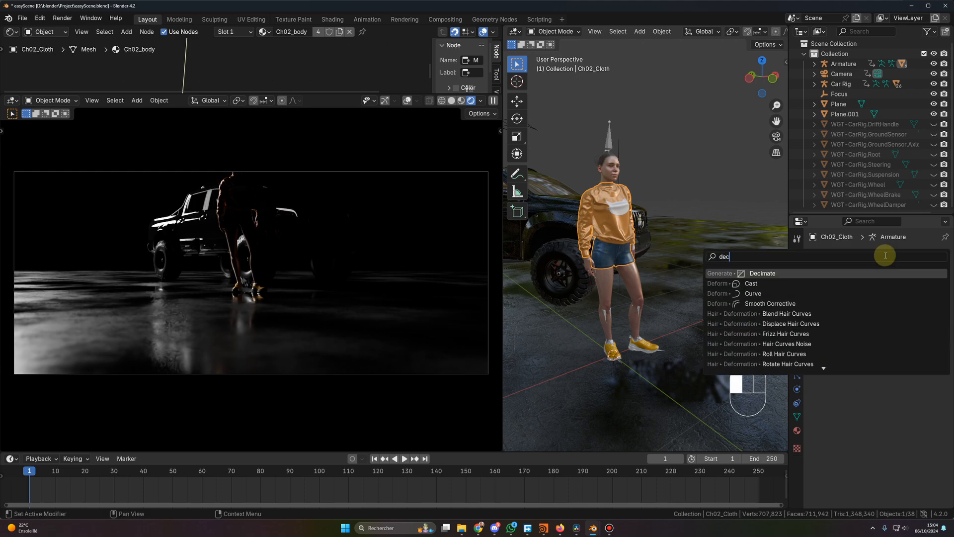
click(784, 272)
mouse_move(629, 288)
middle_down()
mouse_move(601, 289)
mouse_move(623, 298)
middle_up()
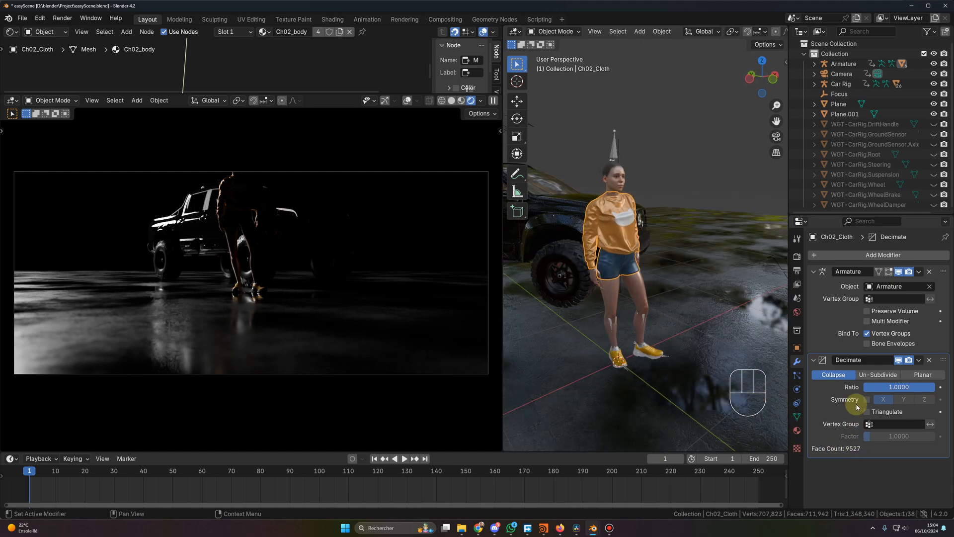
Set the clothing mesh's Decimate ratio to 0.1
click(874, 386)
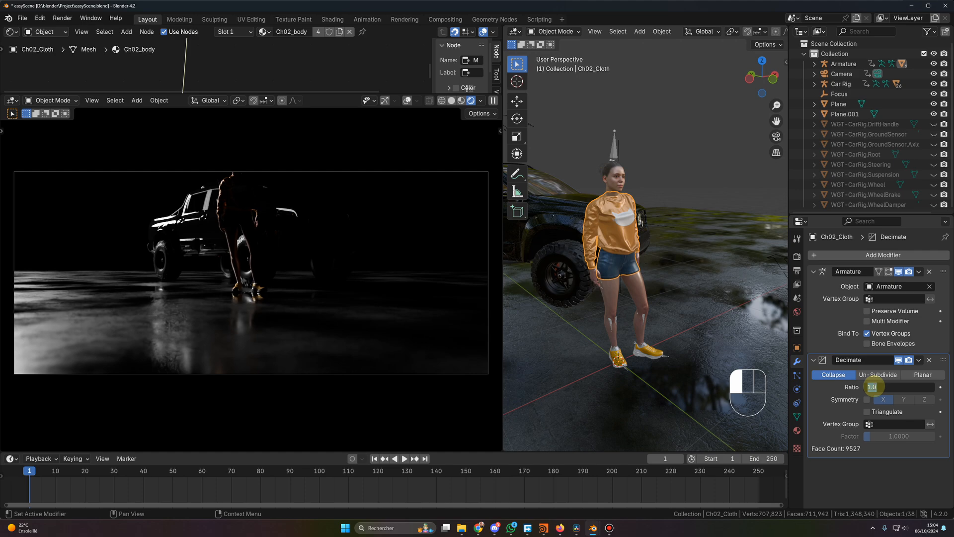
text(0.41)
key(BackSpace)
key(BackSpace)
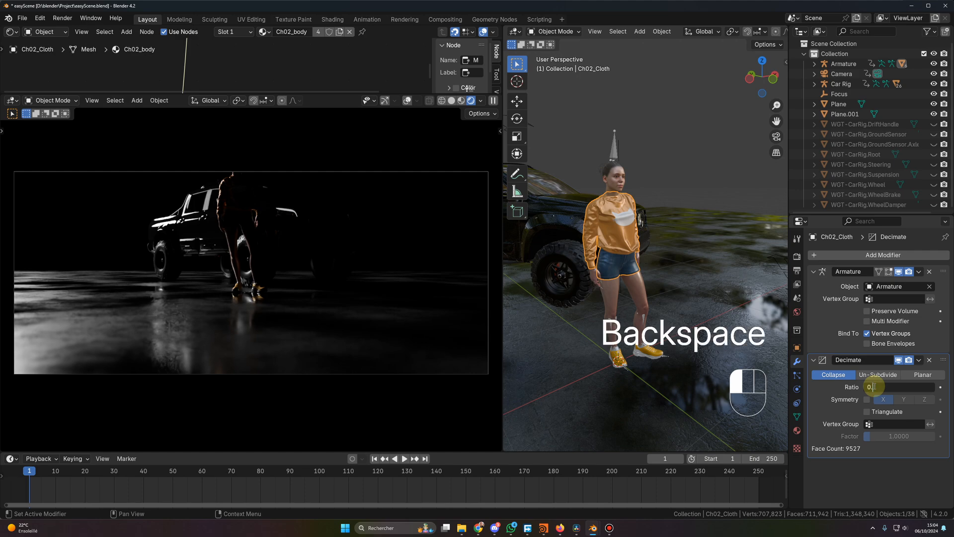
click(875, 388)
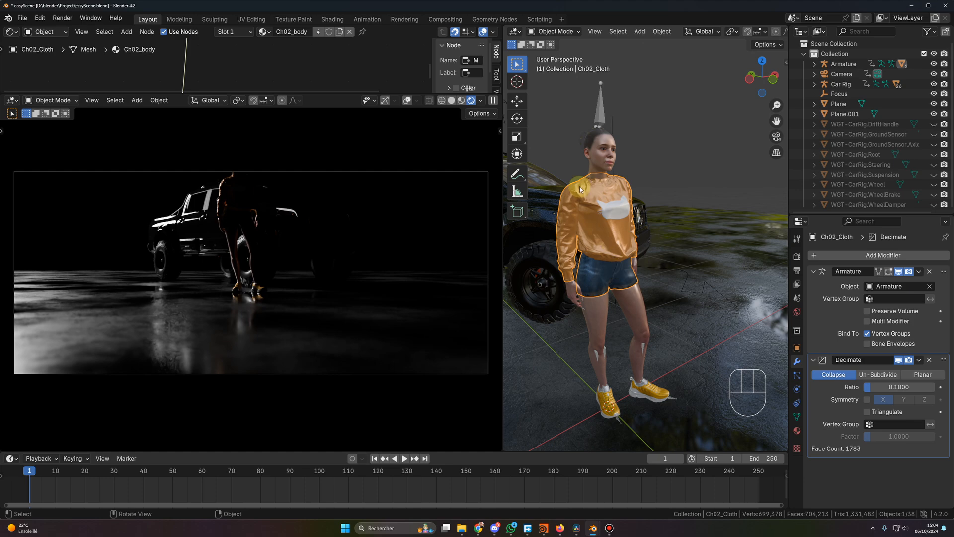
Add a Decimate modifier to the character's Ch02_Body mesh and lower its collapse ratio as on the clothing
click(610, 293)
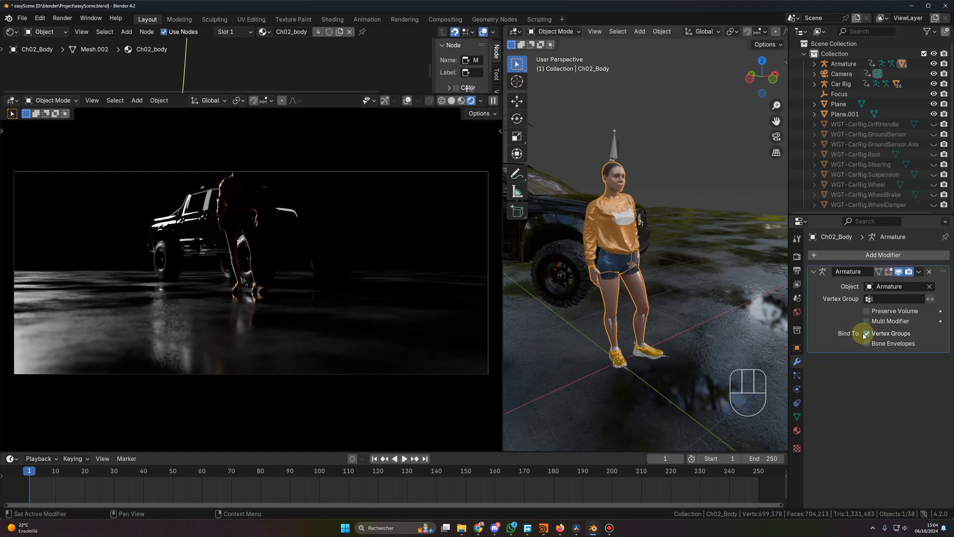
click(883, 255)
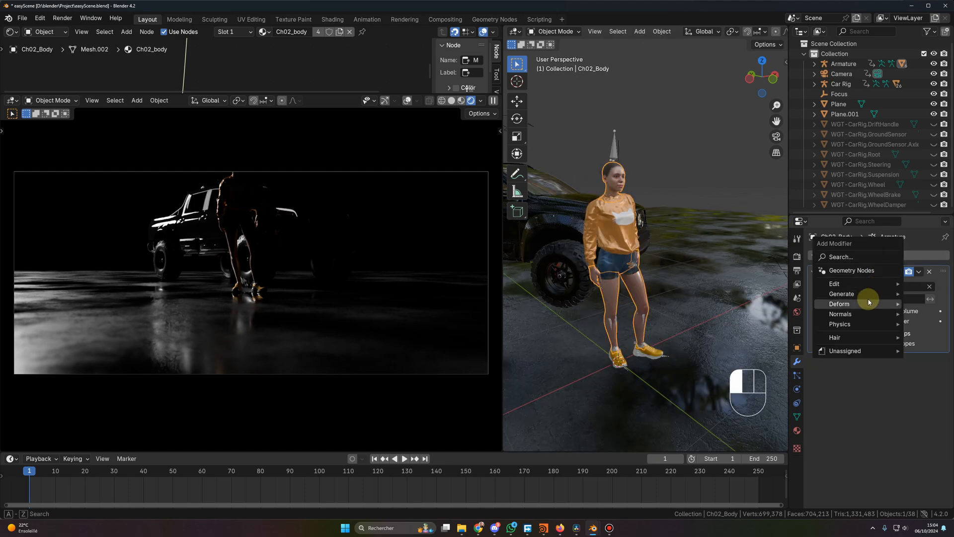
text(de)
click(824, 280)
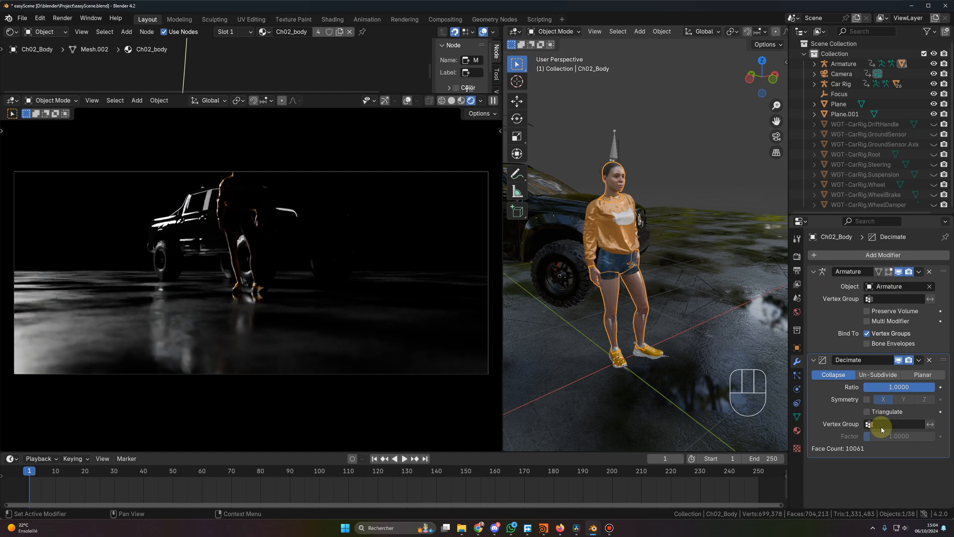
click(873, 387)
key(Return)
Add Decimate modifiers to the Ch02_Sneakers and Ch02_Eyelashes meshes, with the eyelashes' ratio set to 0.1
click(616, 356)
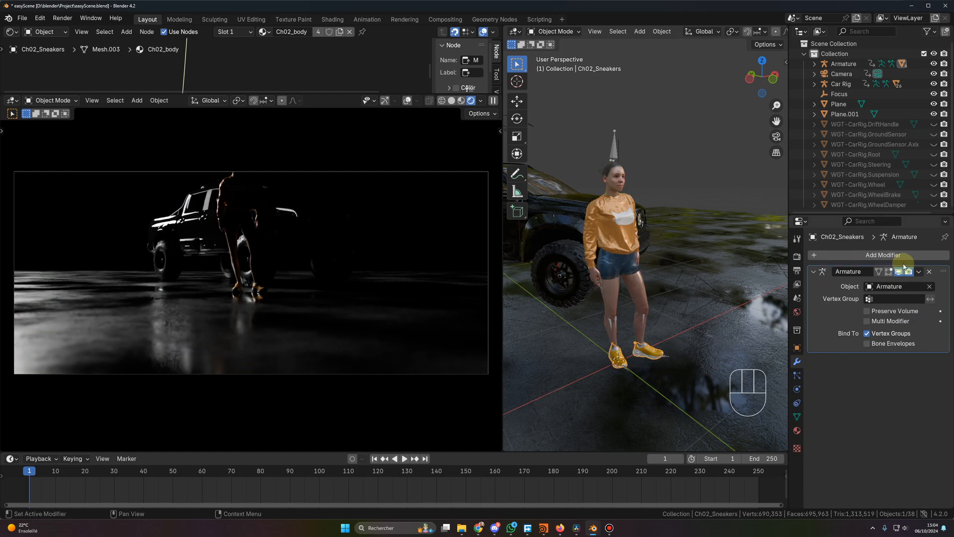
click(866, 255)
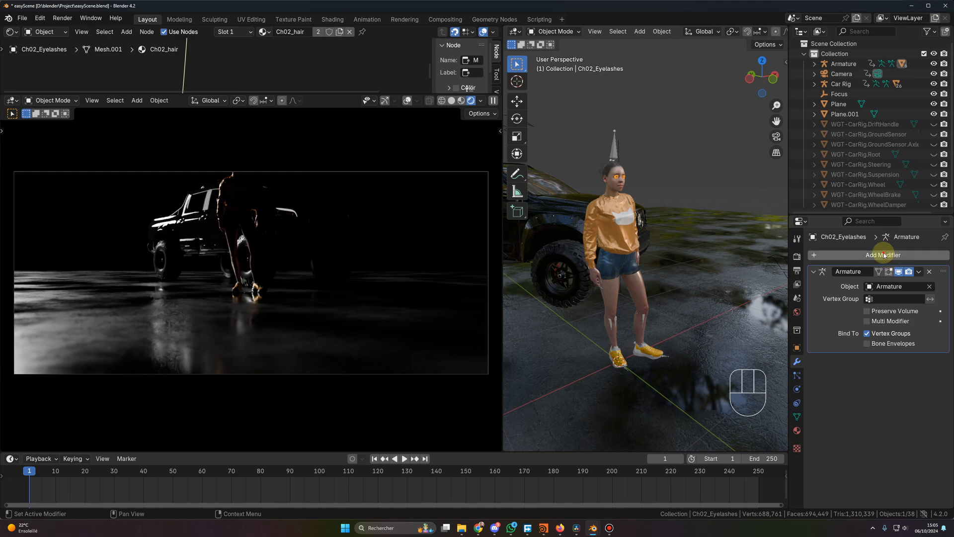
click(883, 255)
text(de)
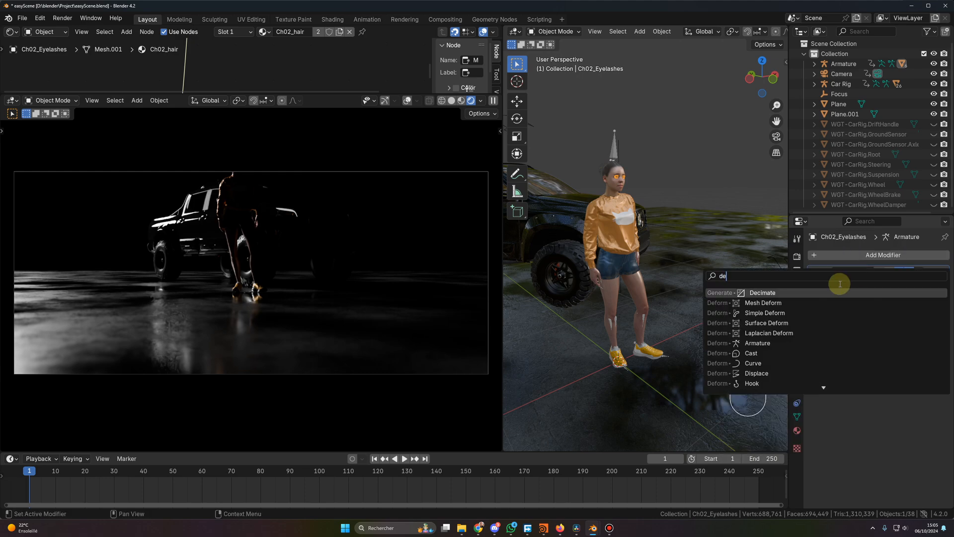
key(Return)
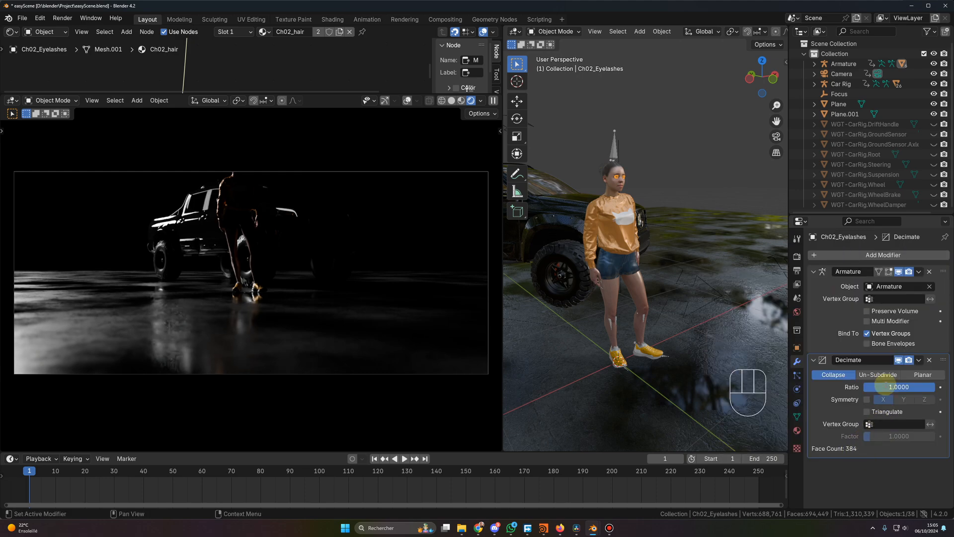
click(884, 385)
text(0.1)
key(Return)
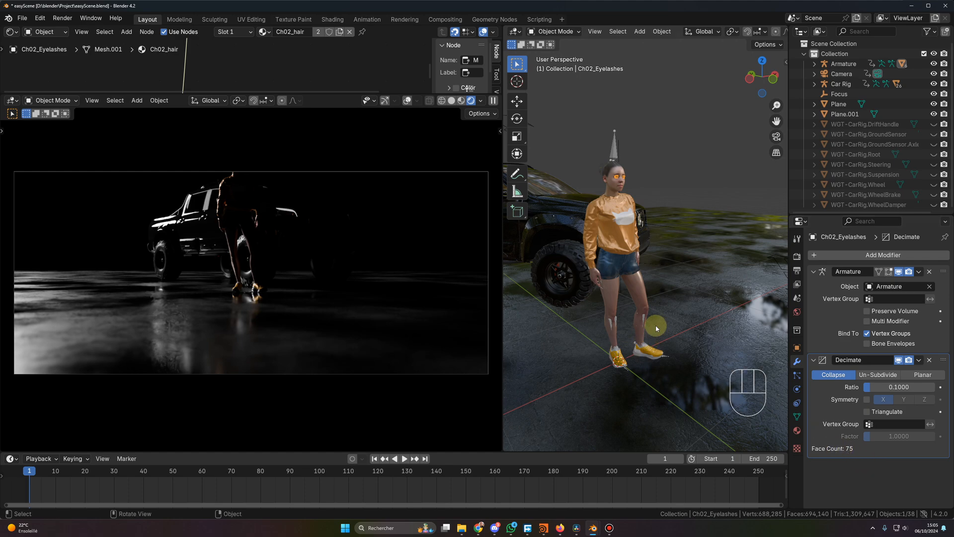
Select the imported character's Armature and check its placement in front of the truck
scroll(656, 328, down, 2)
click(640, 267)
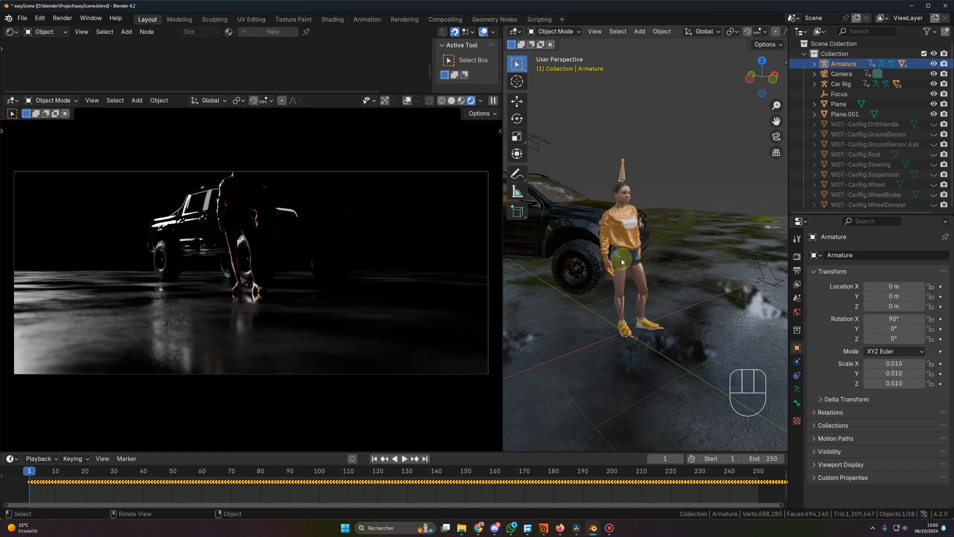
middle_drag(627, 263, 683, 311)
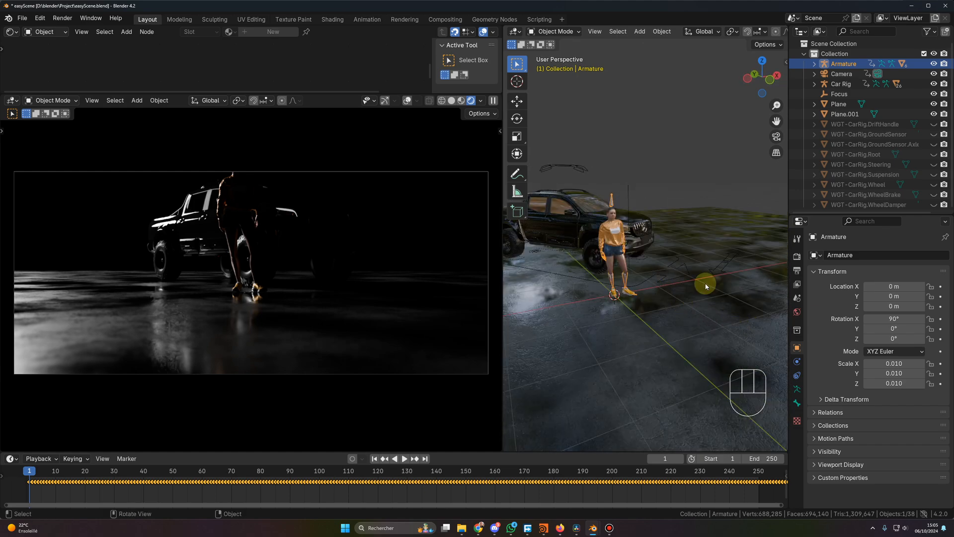
middle_drag(643, 288, 786, 358)
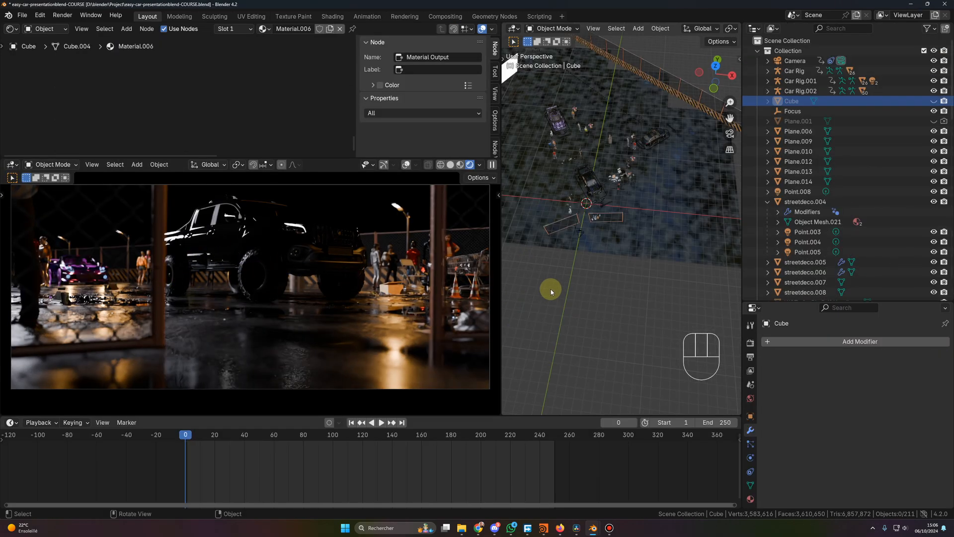
Examine the arrangement of cars, people and props in the finished course scene and select the purple car's Car Rig.001
shift+middle_drag(552, 288, 595, 326)
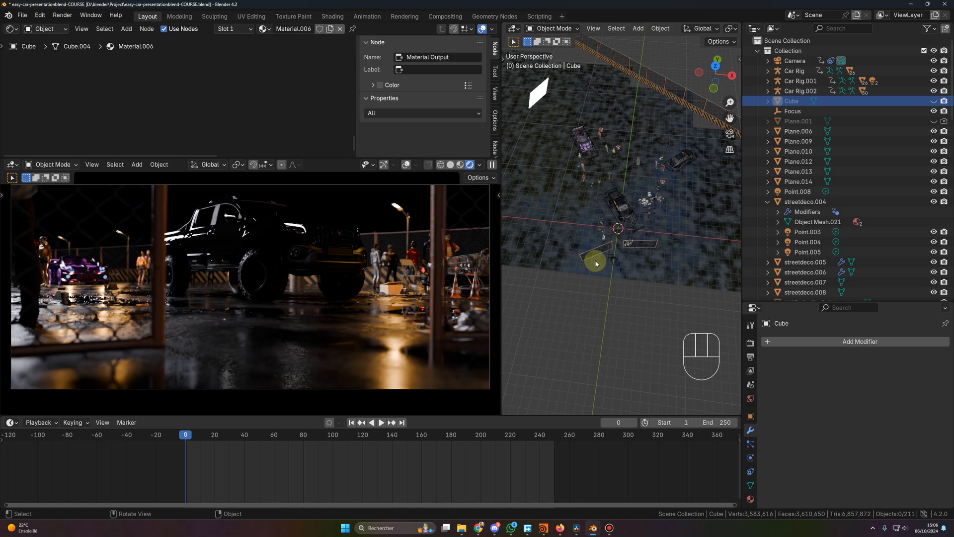
scroll(639, 243, up, 3)
middle_drag(641, 243, 661, 244)
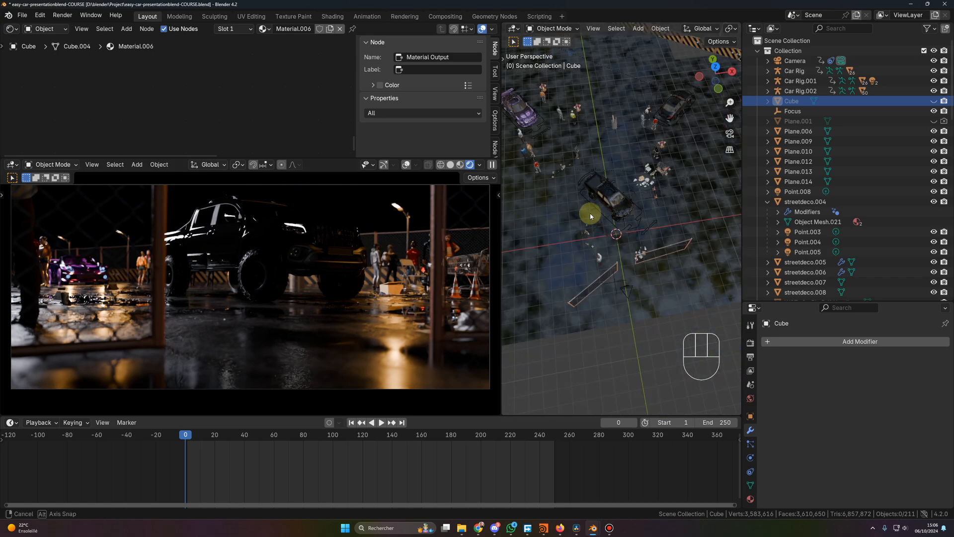
middle_drag(590, 212, 579, 206)
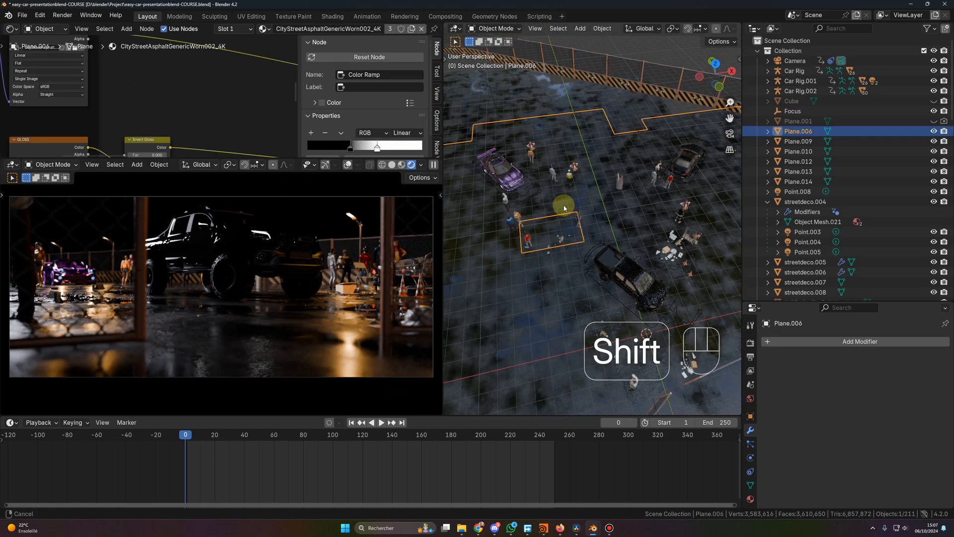
shift+middle_drag(562, 209, 602, 212)
click(571, 209)
scroll(571, 204, up, 3)
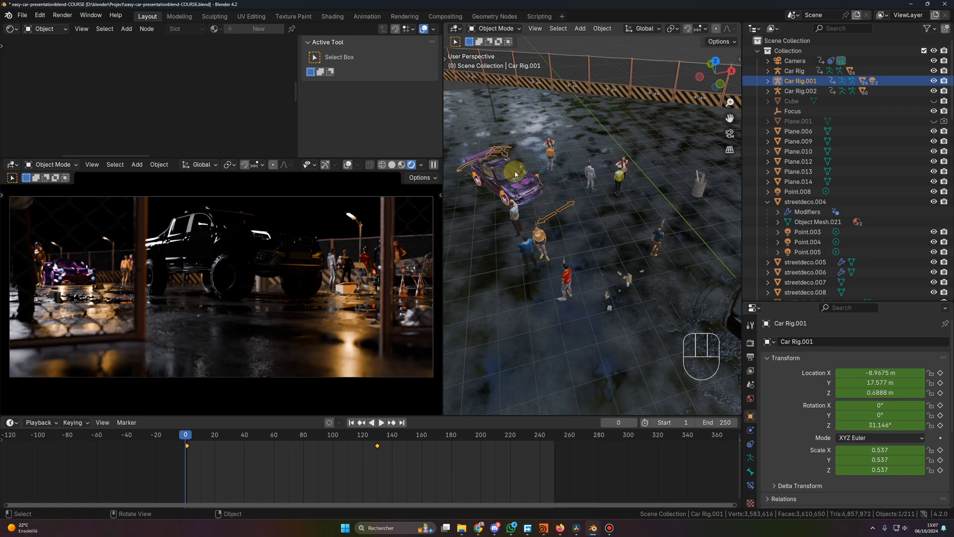
Set the current frame to 1 and switch the camera view to Solid shading
drag(193, 437, 192, 438)
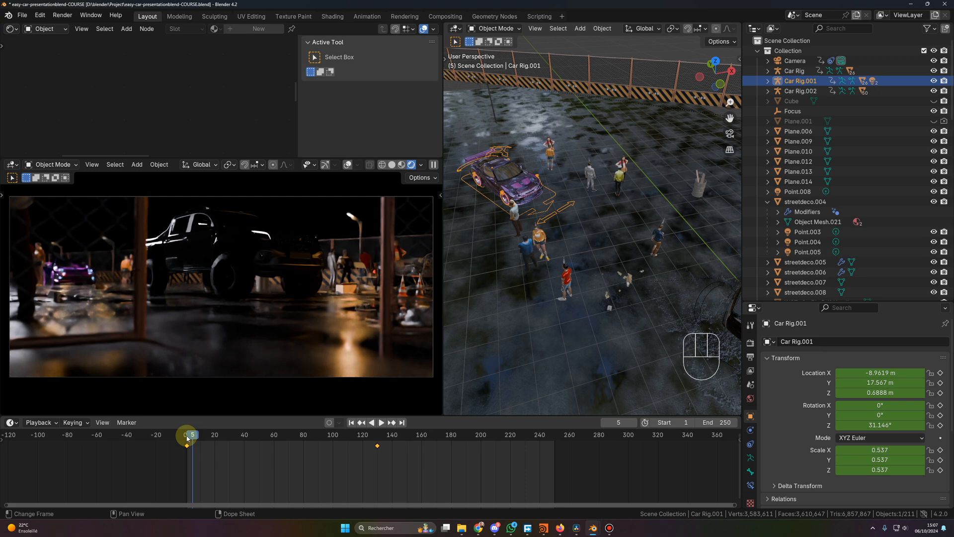
click(187, 437)
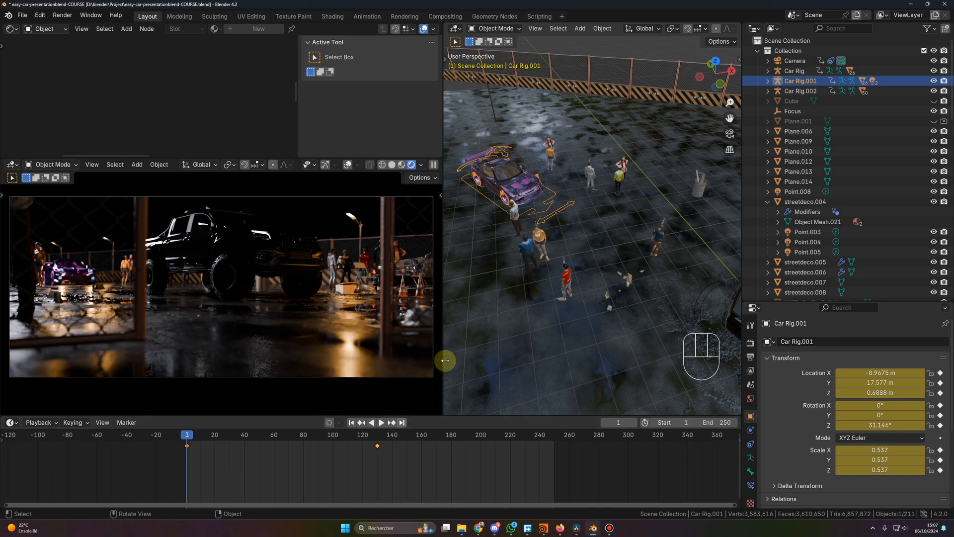
click(392, 164)
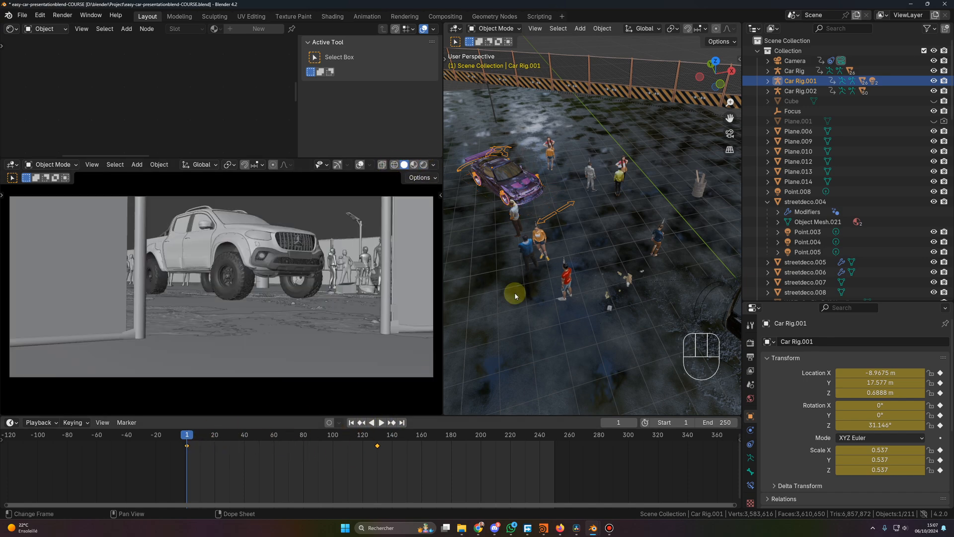
Play the purple car's animation from frame 1 after checking its position at frame 130, and set the camera view to Rendered shading
click(379, 435)
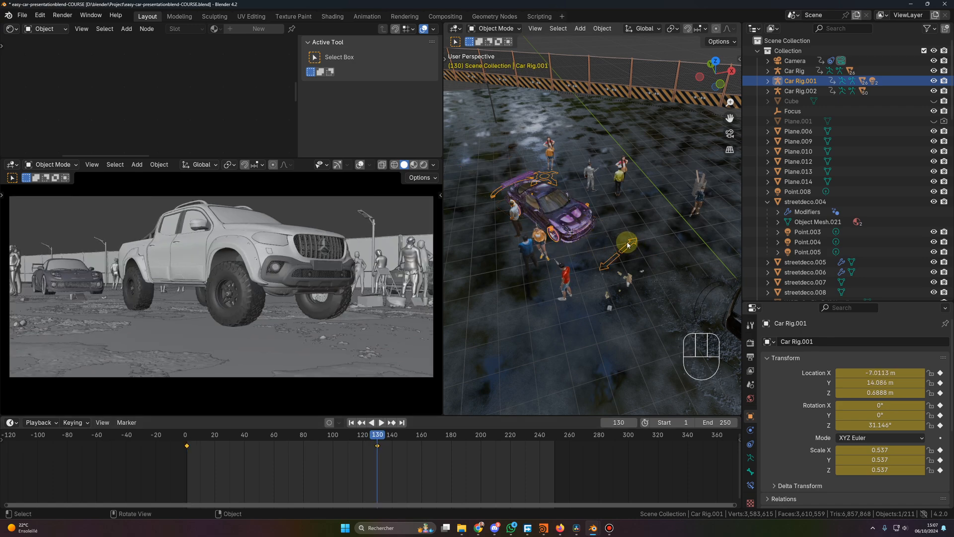
key(shift+Left)
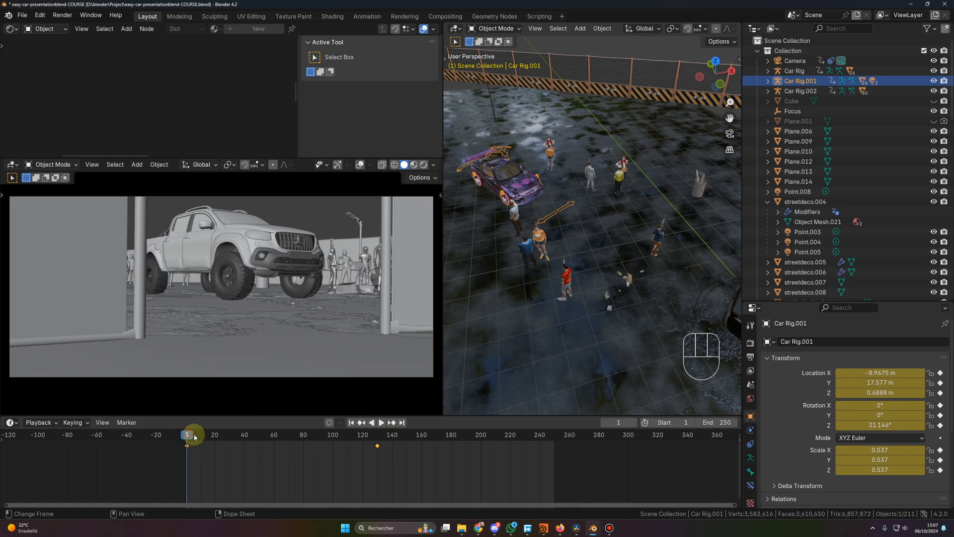
key(space)
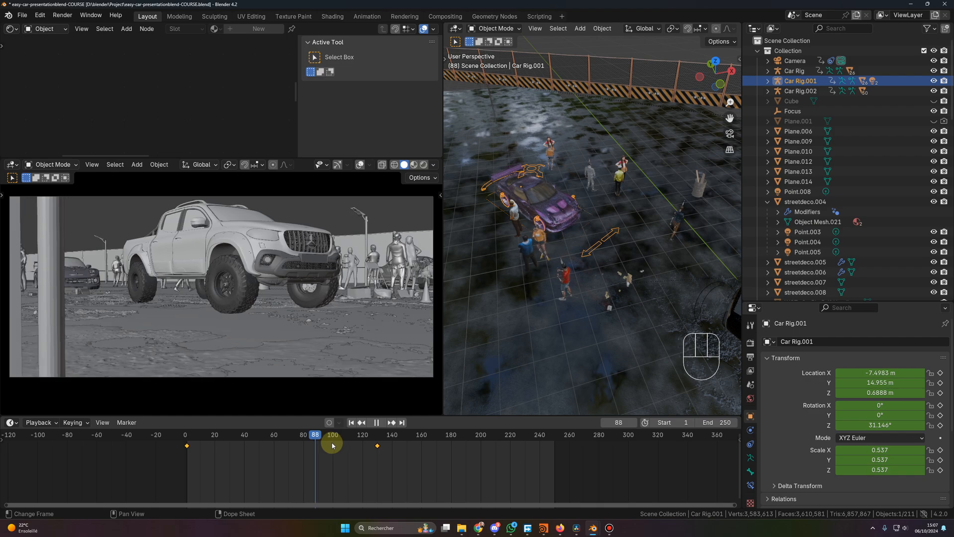
key(Escape)
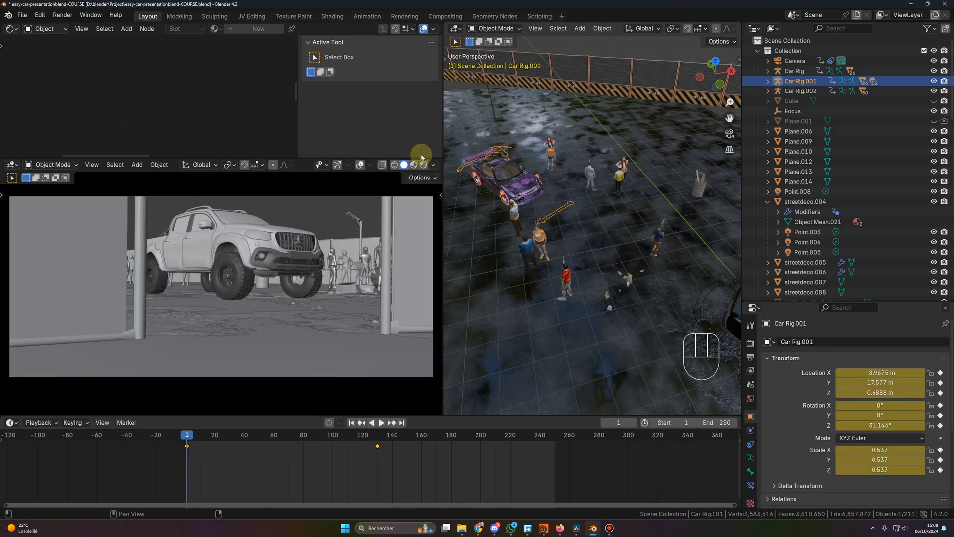
click(424, 165)
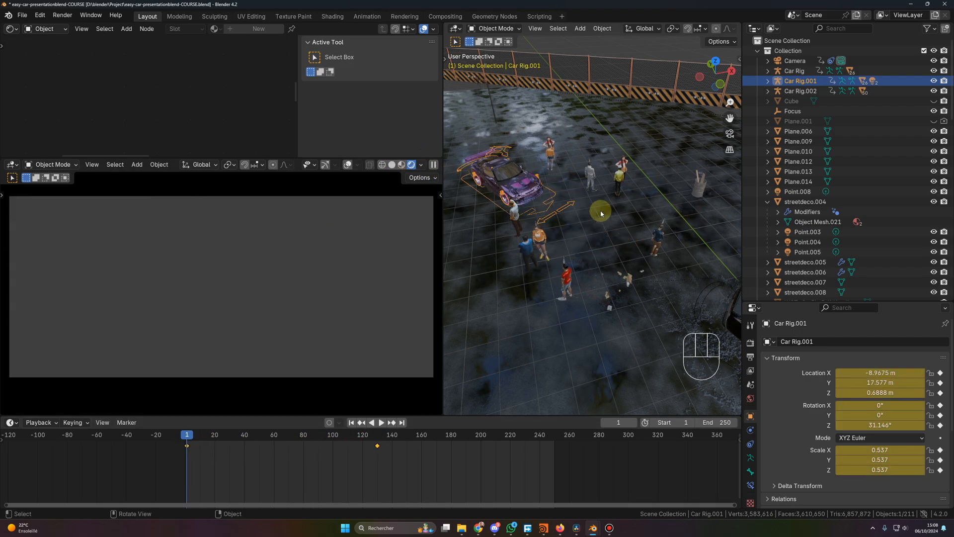
Add a mesh cube to the scene with a size of 2 m
scroll(606, 215, down, 3)
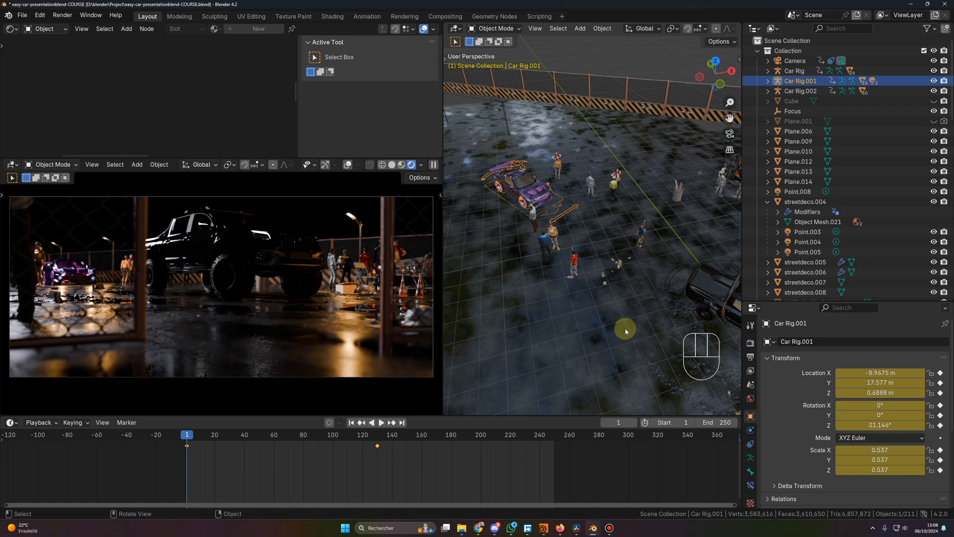
scroll(626, 327, down, 6)
middle_drag(599, 323, 537, 304)
key(shift+a)
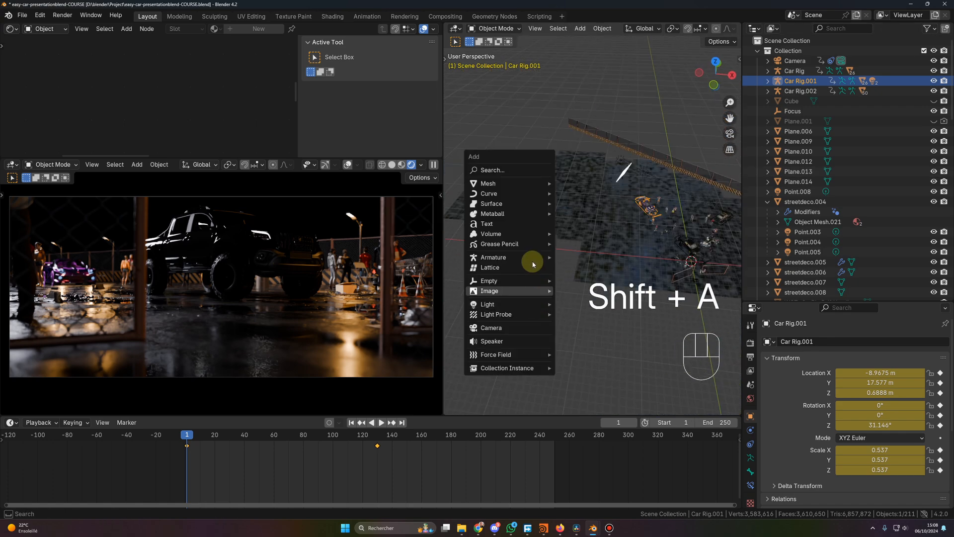
mouse_move(511, 185)
click(576, 193)
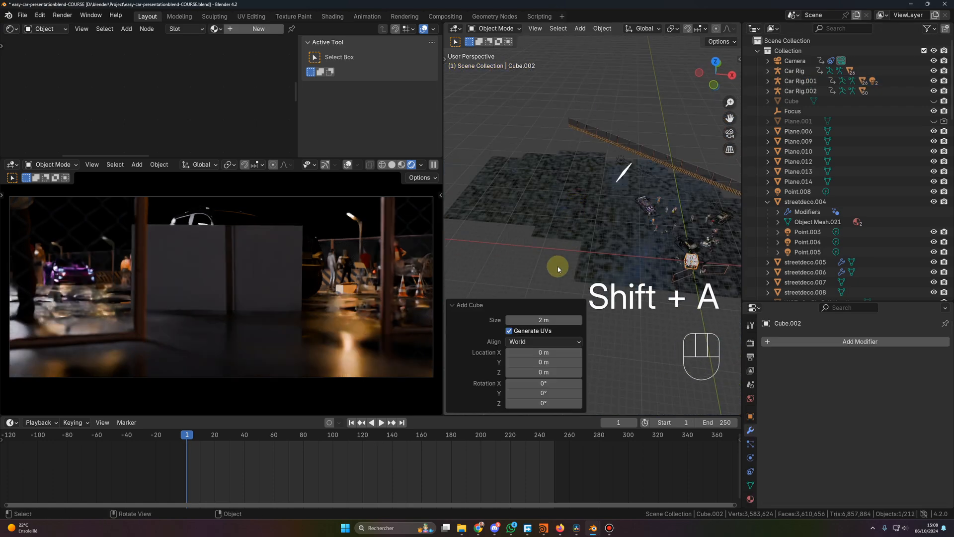
Move the new cube horizontally beside the asphalt, away from the truck, and scale it up by about 3.77
key(g)
key(shift+z)
click(708, 257)
key(s)
click(600, 302)
middle_drag(600, 302, 611, 288)
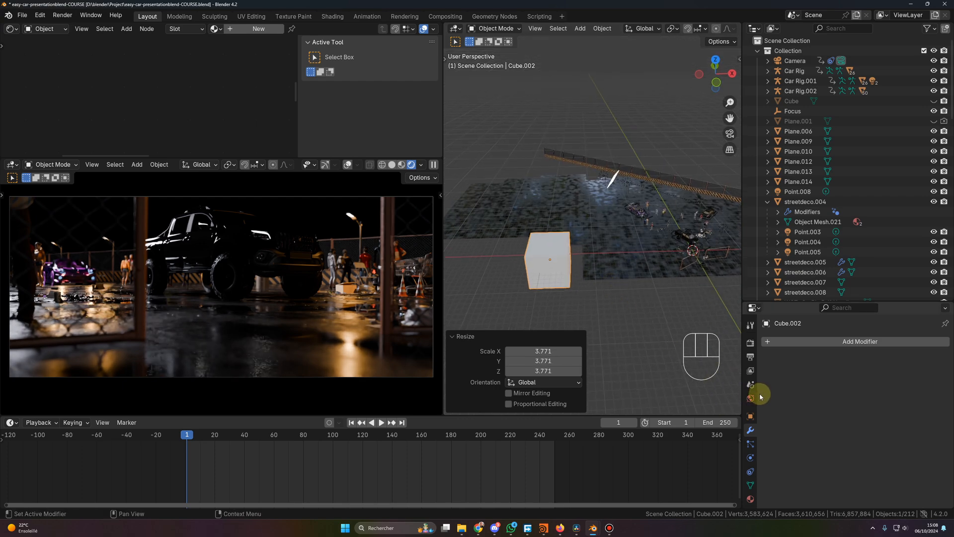
Set the new cube's viewport display to Wire in its object properties
drag(788, 302, 789, 195)
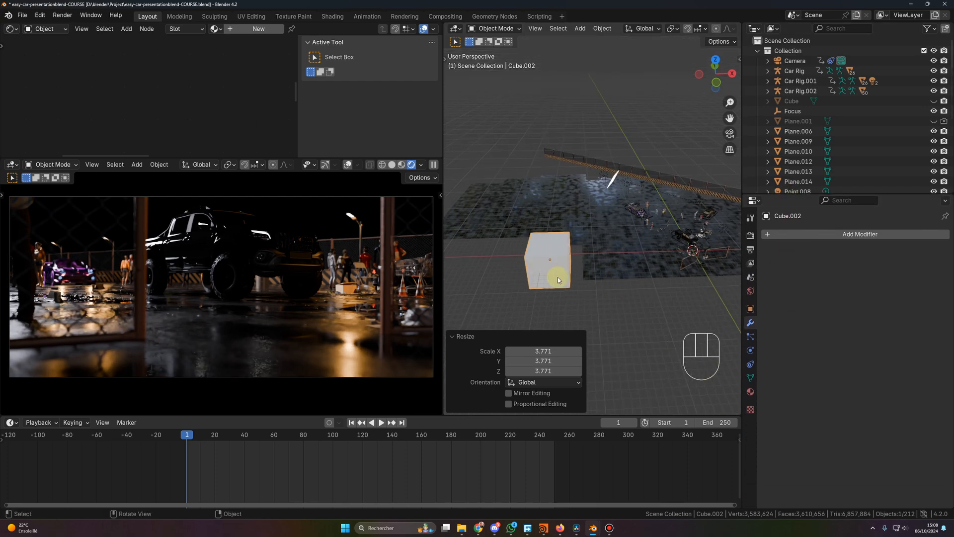
click(751, 309)
scroll(844, 398, down, 3)
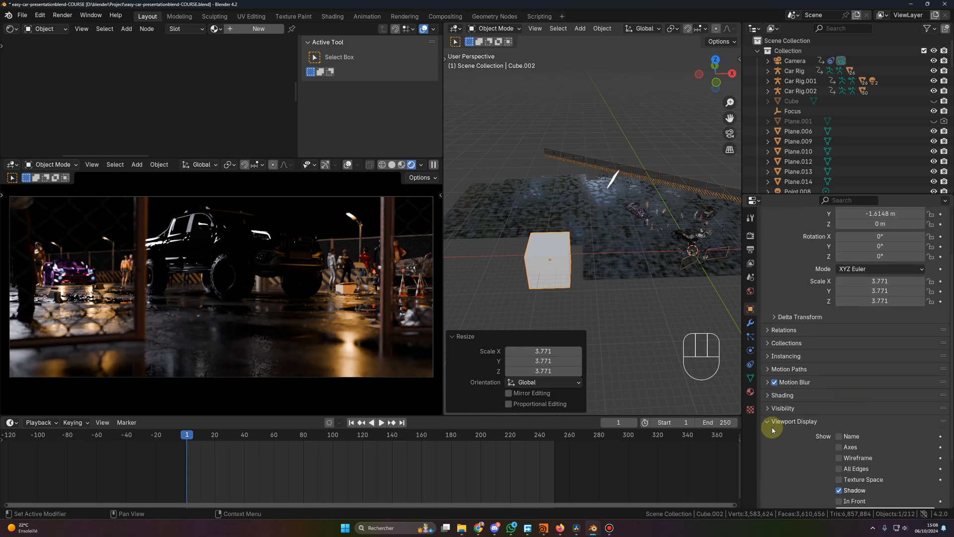
scroll(826, 435, down, 3)
click(843, 459)
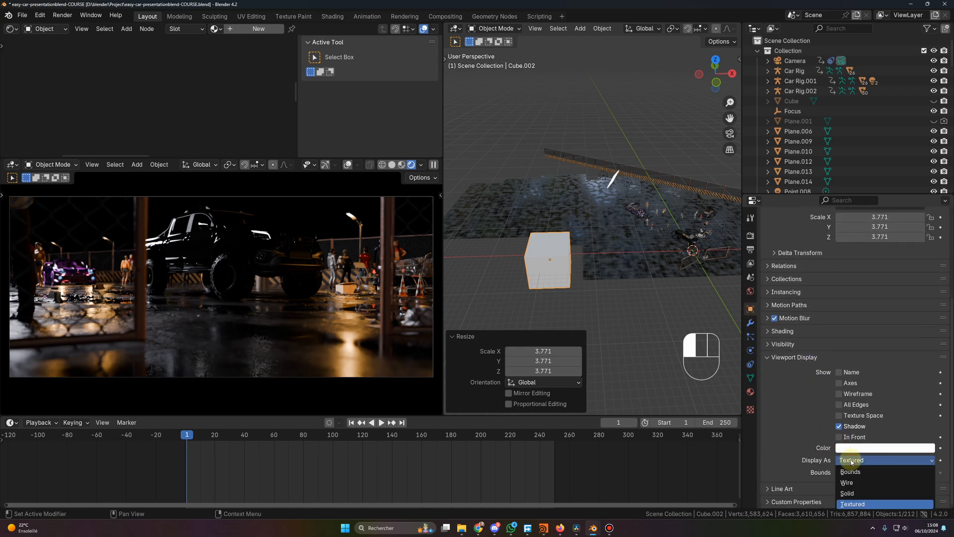
click(851, 484)
Create a new material for the wire cube and delete its default shader node, keeping only the Material Output
middle_drag(625, 331, 624, 321)
drag(217, 158, 222, 273)
click(248, 31)
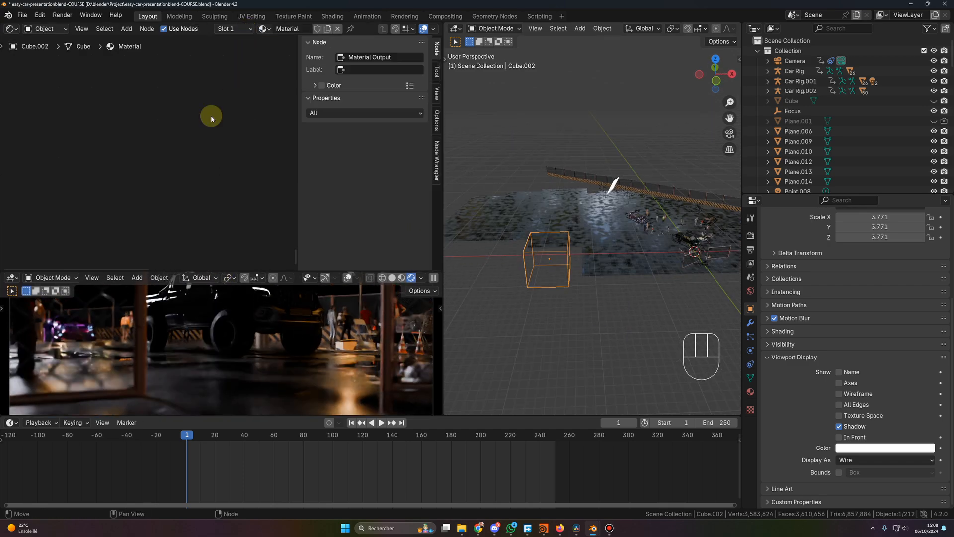
key(Home)
click(136, 100)
key(Delete)
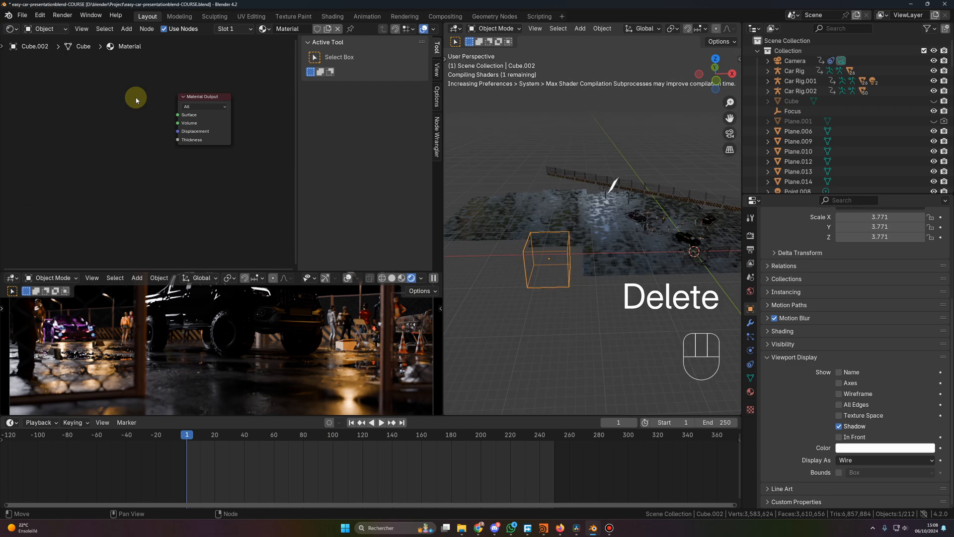
Add a Principled Volume node and connect its Volume output to the Material Output's Volume input
key(shift+a)
text(vol)
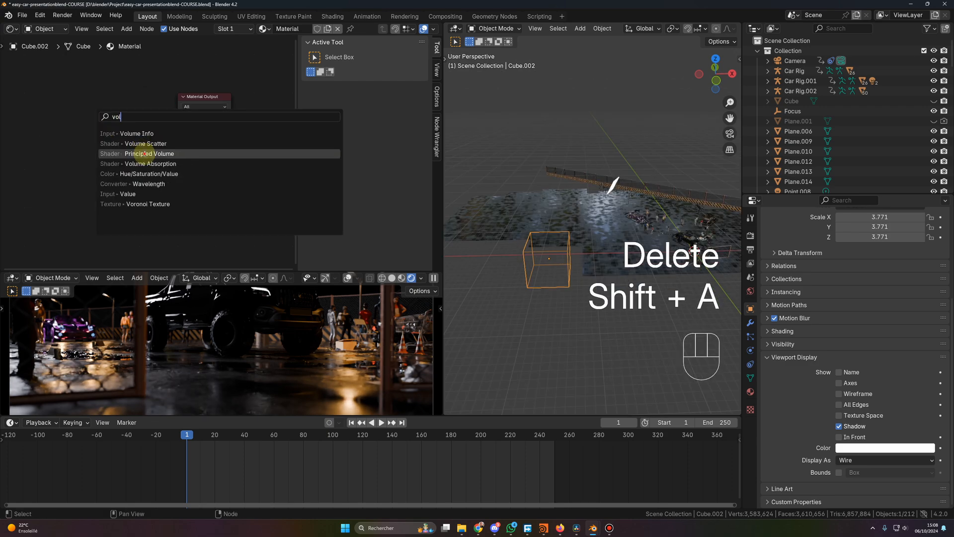
click(139, 153)
click(48, 80)
drag(202, 97, 206, 90)
drag(142, 99, 179, 117)
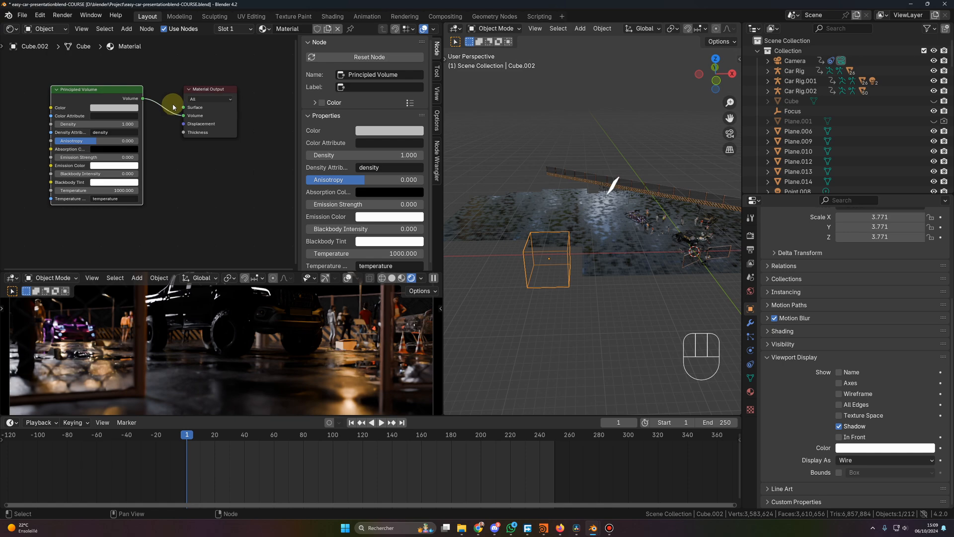
Move the volume cube horizontally about 27.8 m in X and 6.5 m in Y, over the truck
scroll(511, 243, up, 3)
key(g)
key(shift+z)
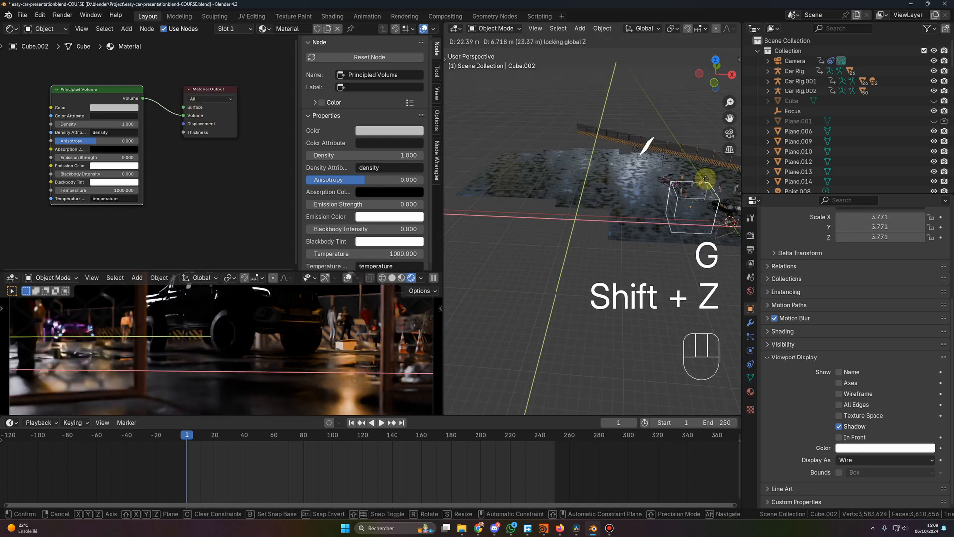
click(724, 180)
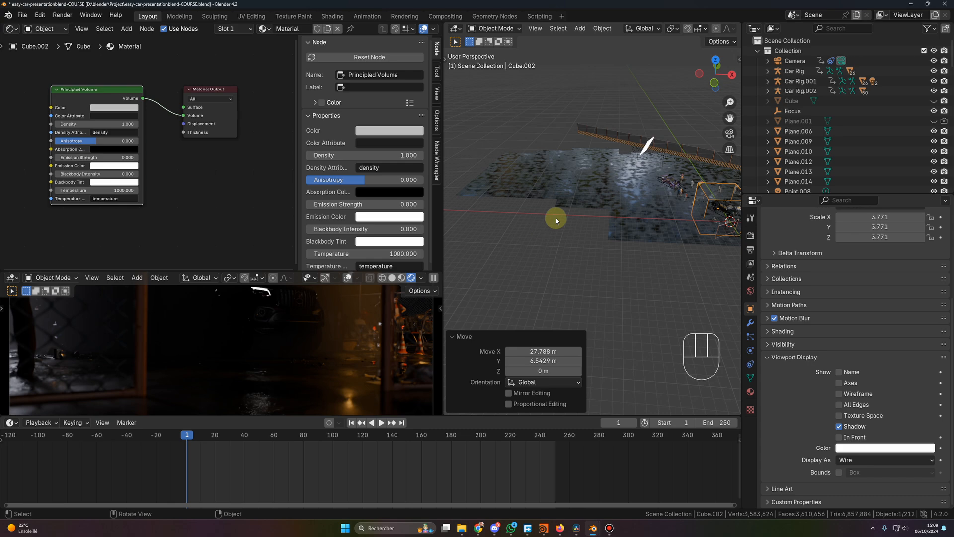
Unhide the scene's existing fog Cube and select it to check how it encloses the asphalt, people and cars
click(792, 101)
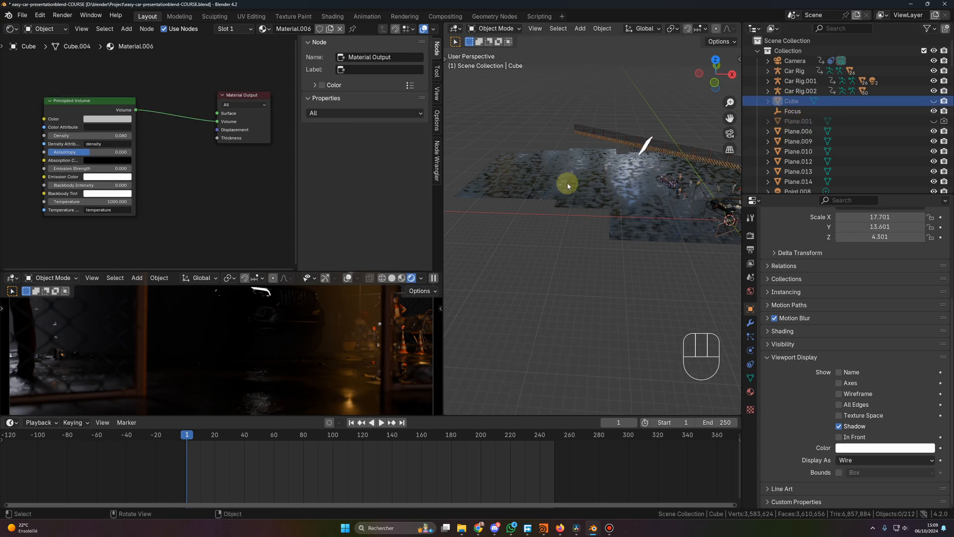
scroll(567, 183, down, 5)
shift+click(935, 101)
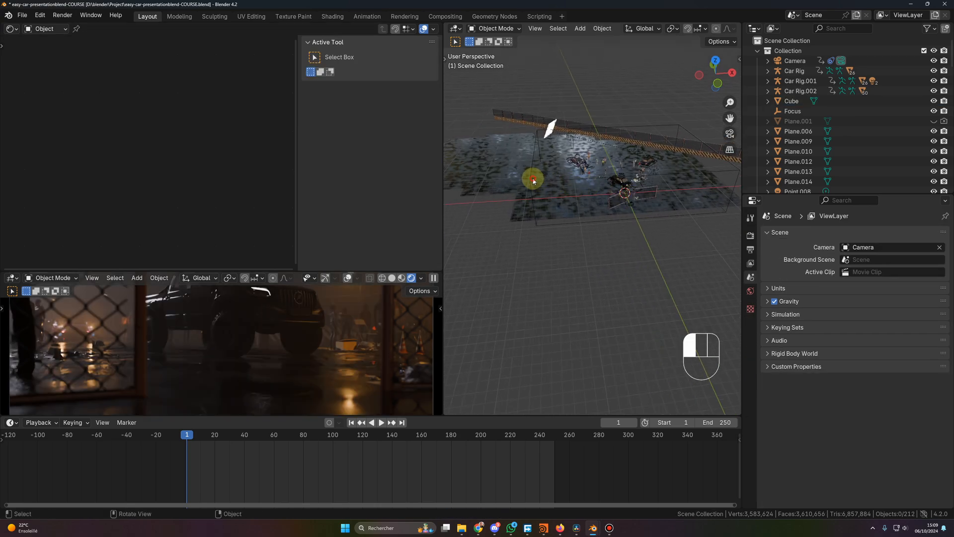
click(540, 197)
middle_drag(541, 198, 631, 209)
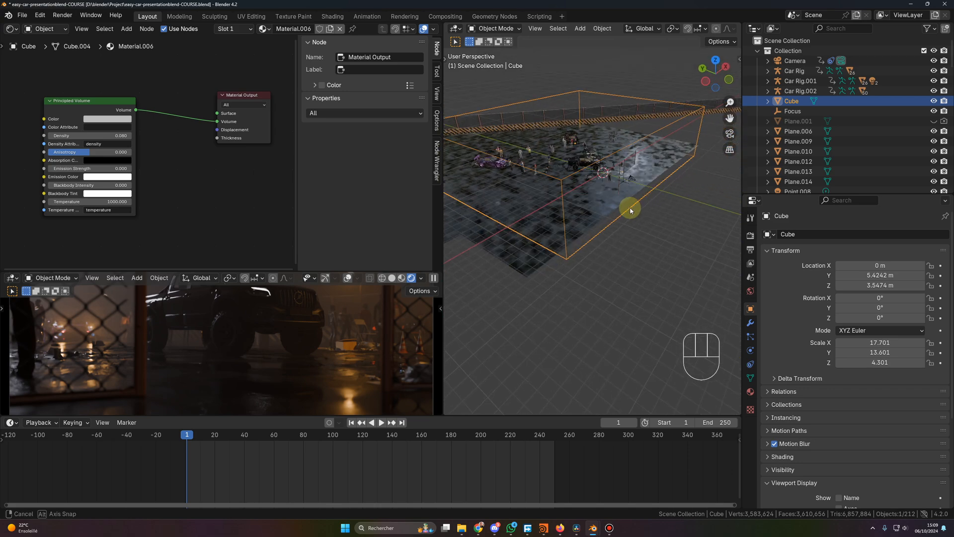
middle_drag(629, 177, 571, 187)
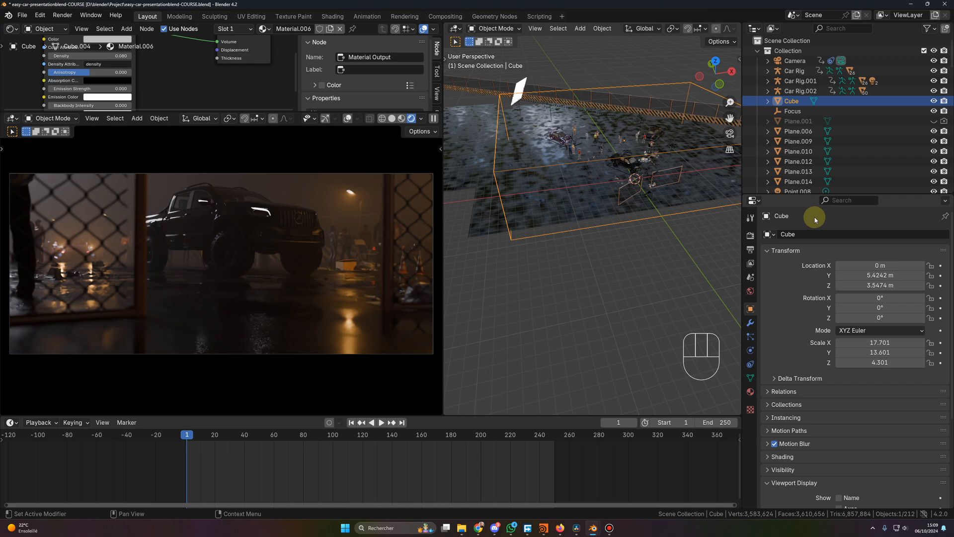
Unhide the INSERTS collection and select the large Slowed_Floor_Steam_C plane behind the truck
drag(813, 194, 815, 290)
scroll(838, 243, down, 12)
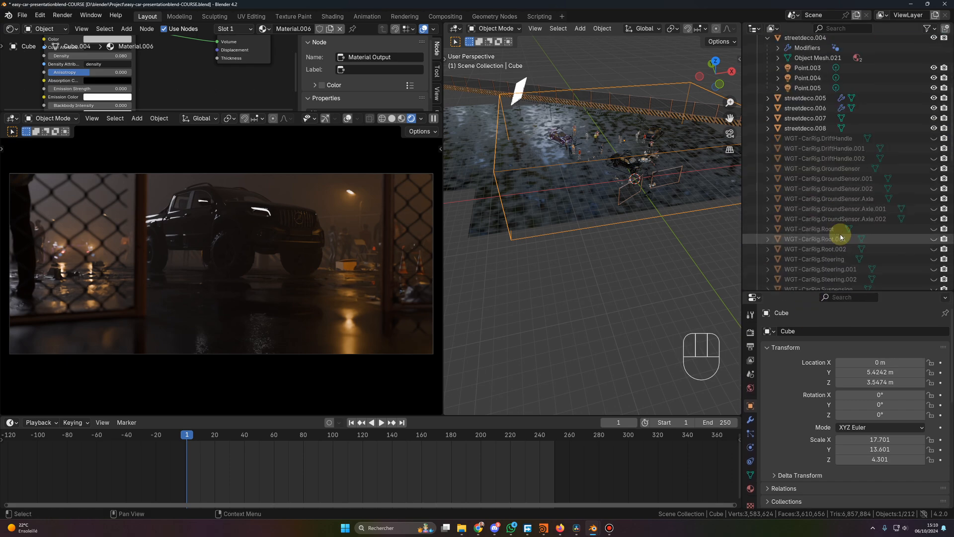
scroll(839, 243, down, 1)
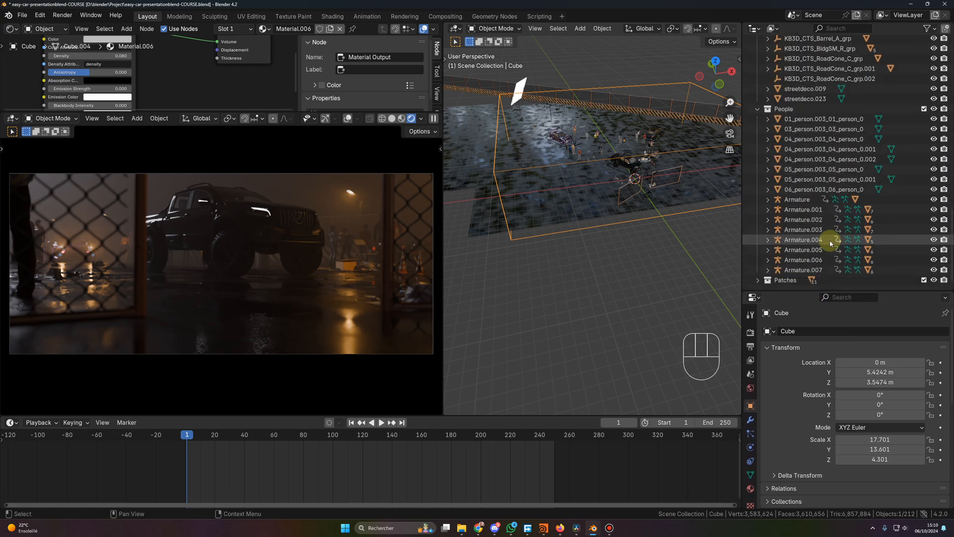
scroll(810, 232, up, 7)
scroll(810, 232, up, 6)
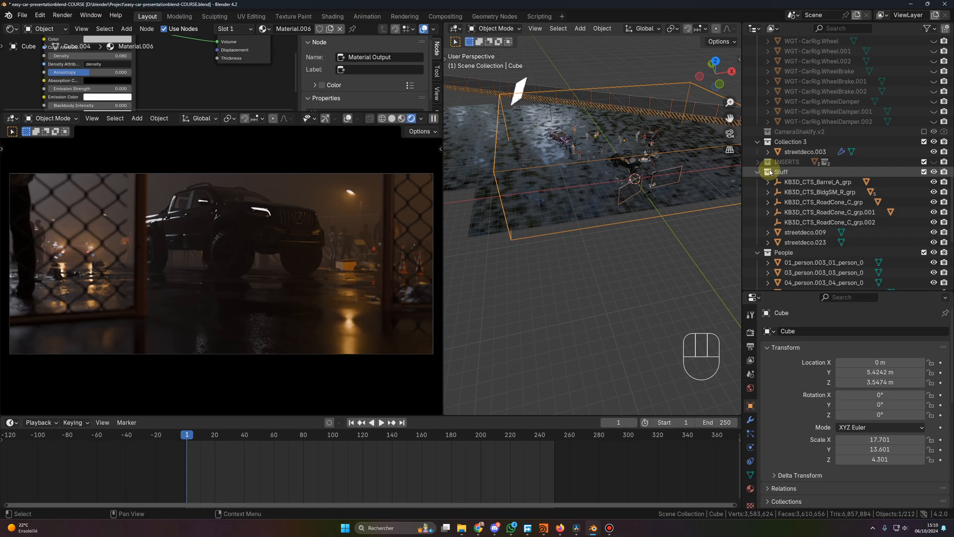
shift+click(933, 162)
scroll(639, 241, up, 4)
middle_drag(639, 241, 671, 165)
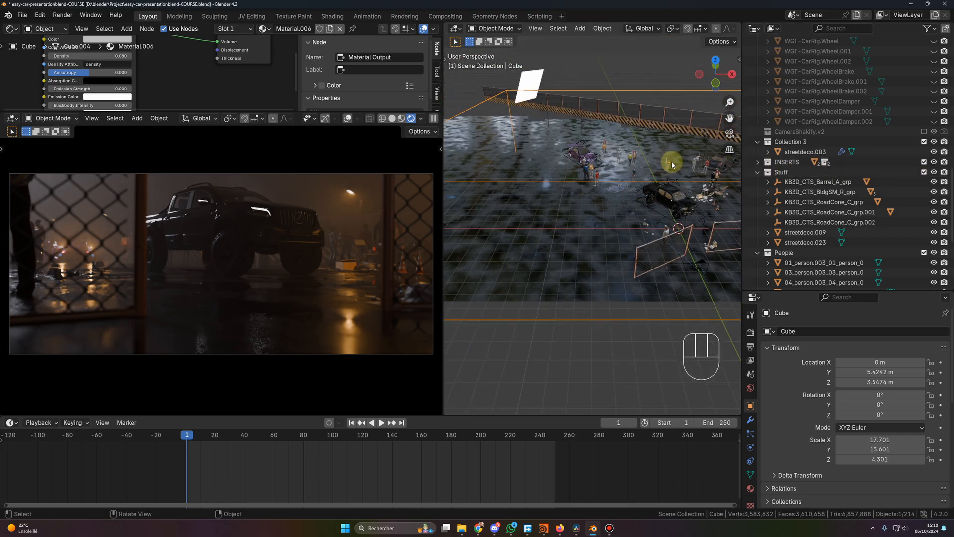
click(675, 153)
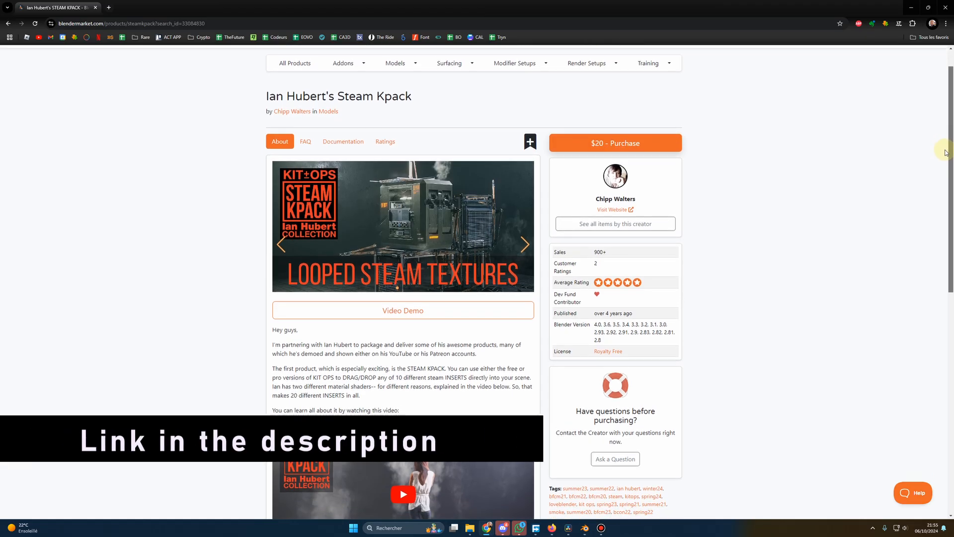
Switch to the browser and read through the Blender Market page of Ian Hubert's Steam Kpack
scroll(946, 169, down, 3)
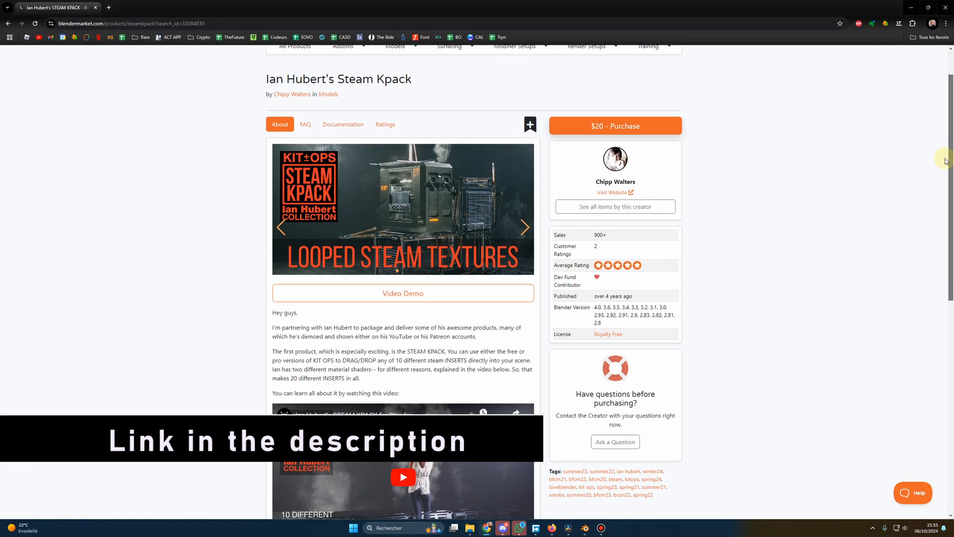
scroll(946, 169, down, 3)
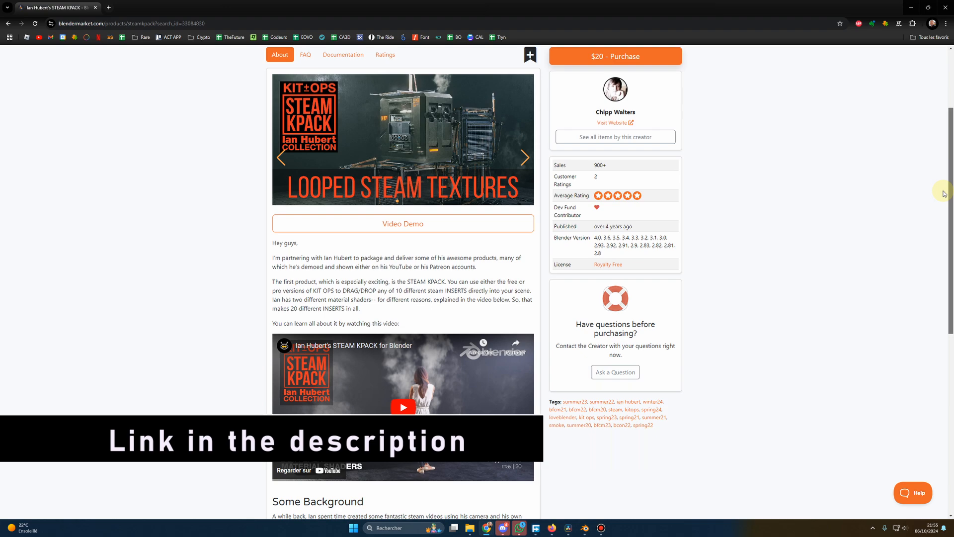
scroll(944, 204, down, 2)
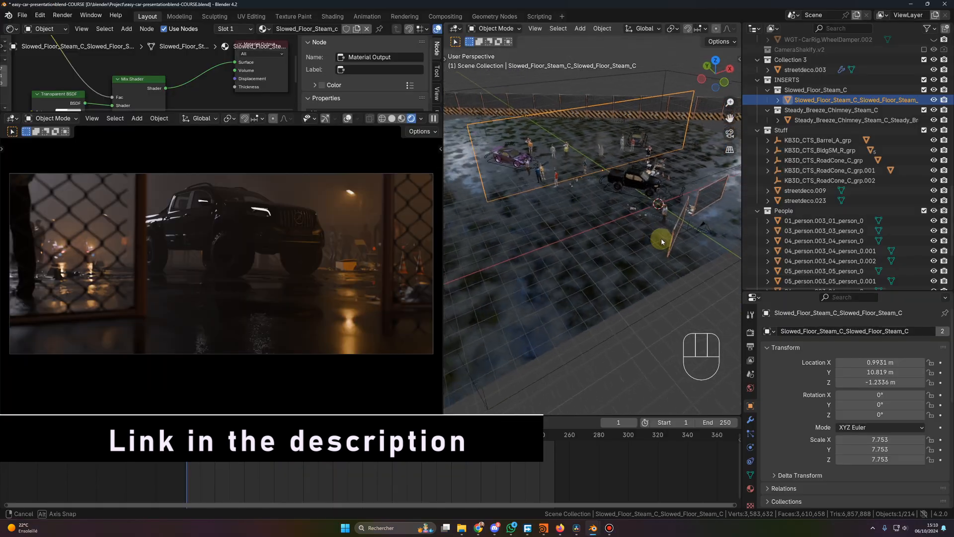
Examine the placement of the Steady_Breeze_Chimney_Steam_C and Slowed_Floor_Steam_C planes around the truck, selecting each in turn
scroll(665, 239, down, 2)
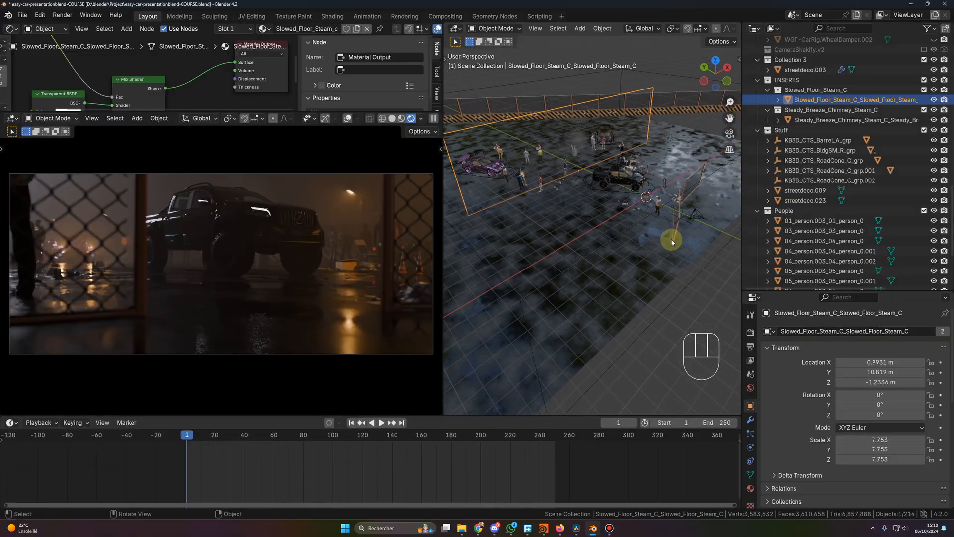
middle_drag(672, 242, 541, 249)
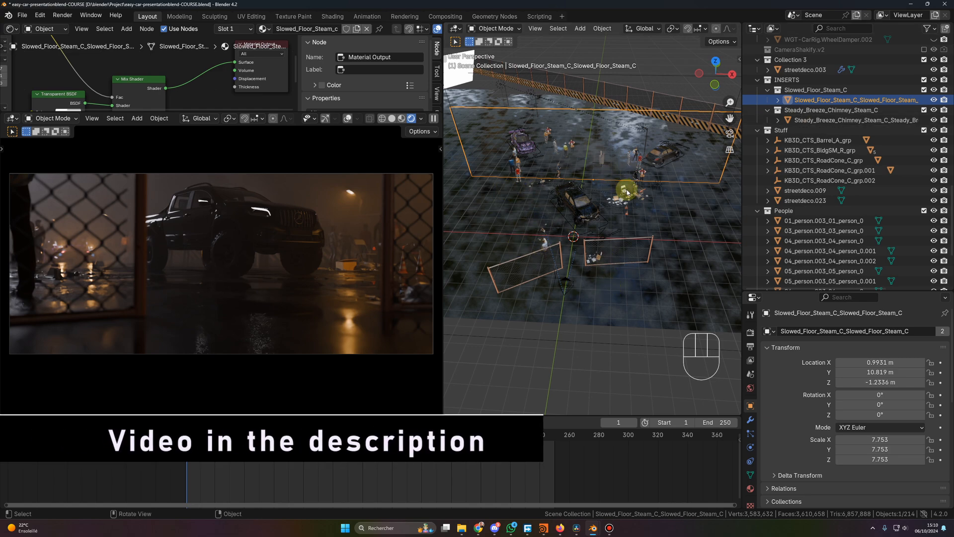
click(827, 119)
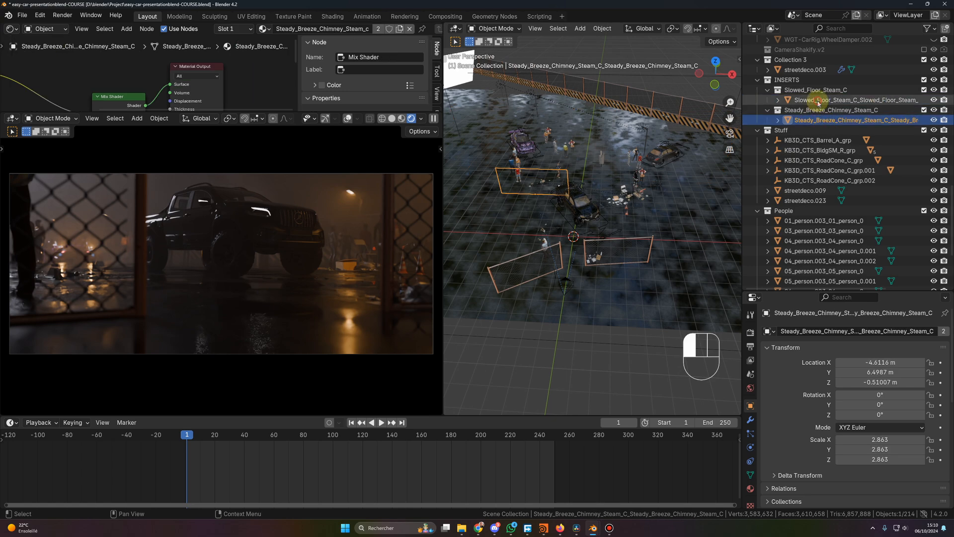
click(818, 101)
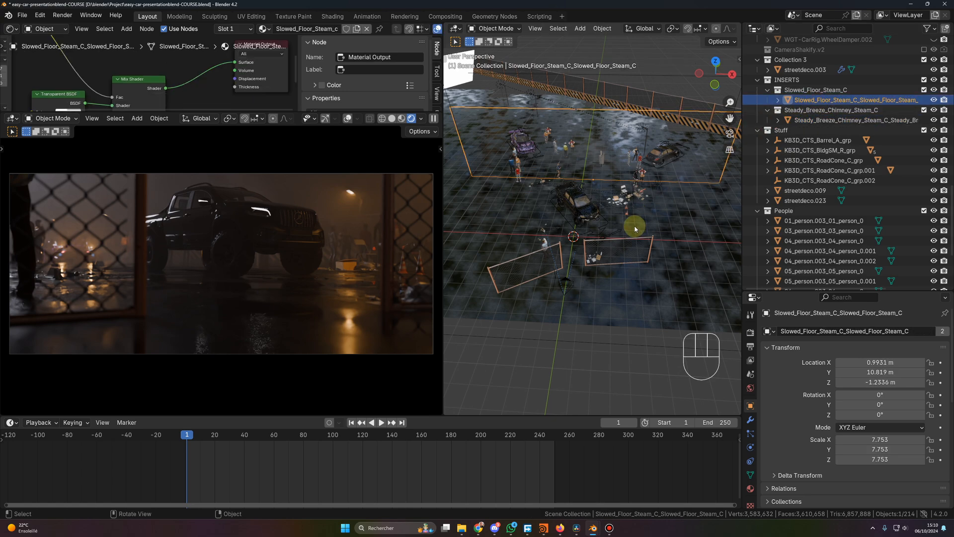
scroll(825, 231, up, 10)
scroll(825, 231, up, 10)
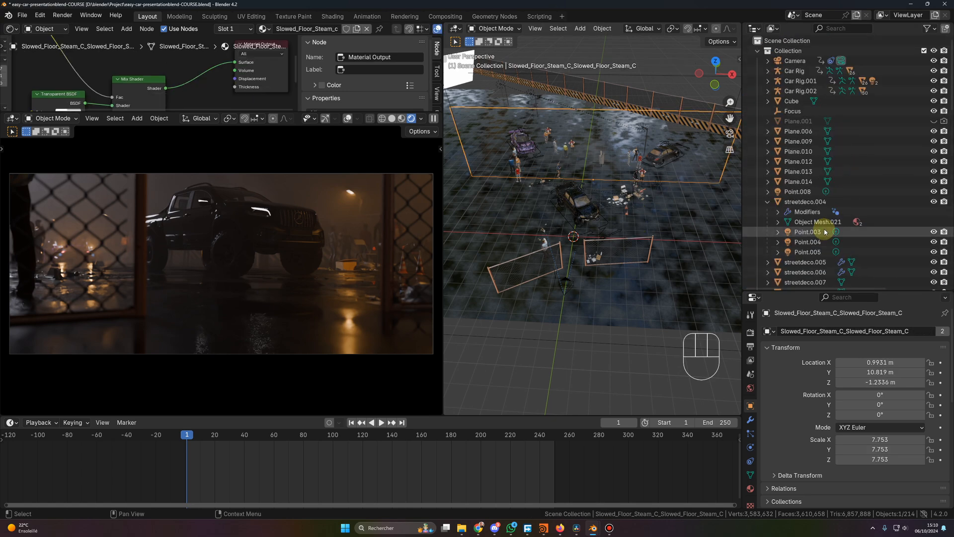
Select the camera and go to frame 250 to compare its keyframed location and rotation with the first frame
click(796, 61)
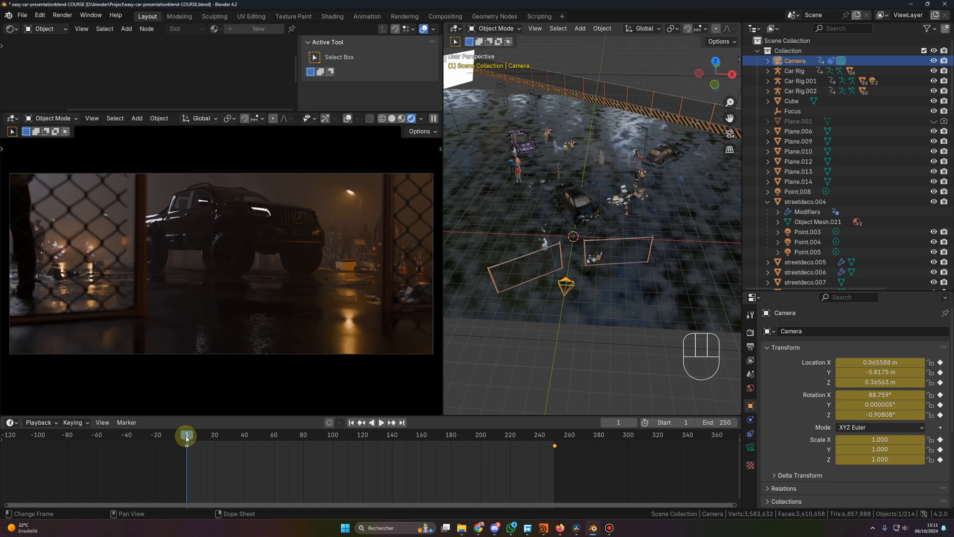
click(554, 435)
key(n)
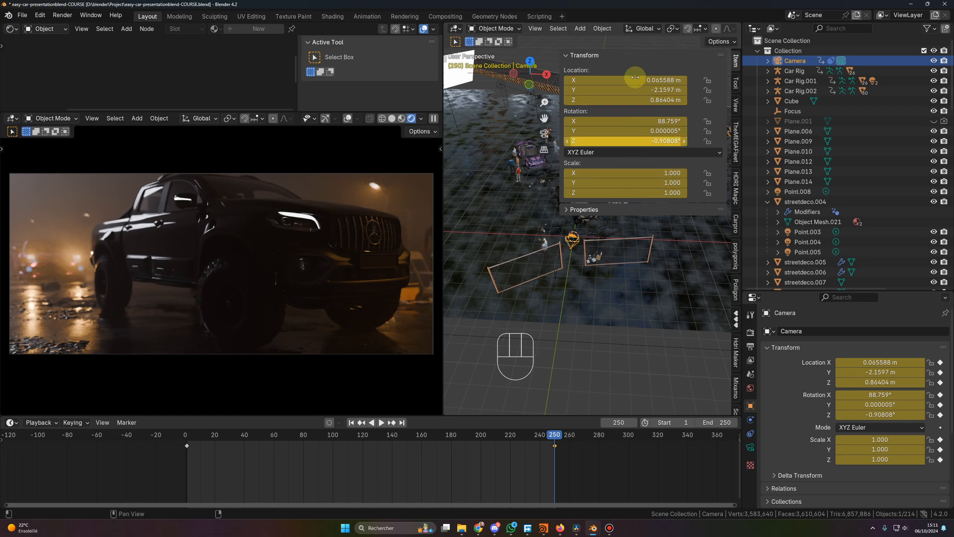
Select all the camera's keyframes and examine the interpolation modes available for them
key(a)
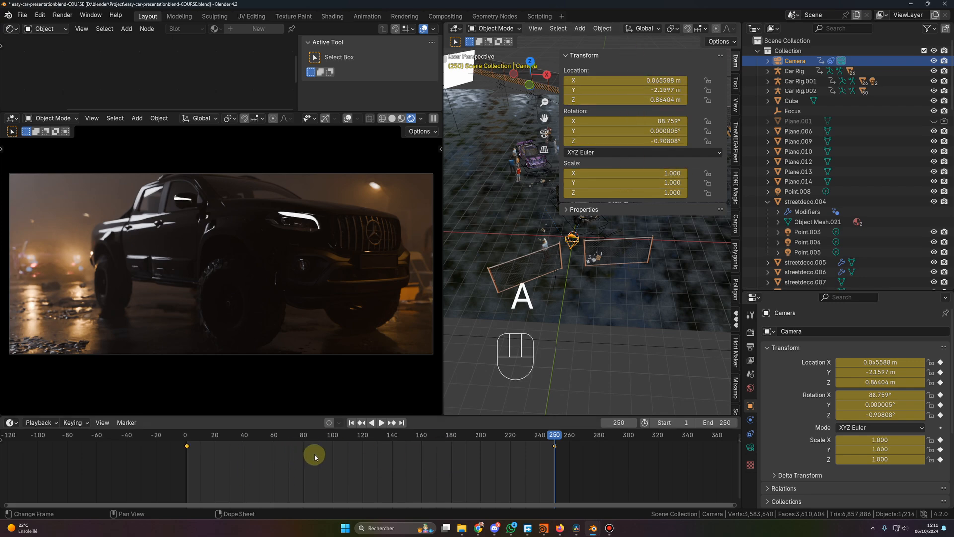
right_click(315, 456)
mouse_move(308, 442)
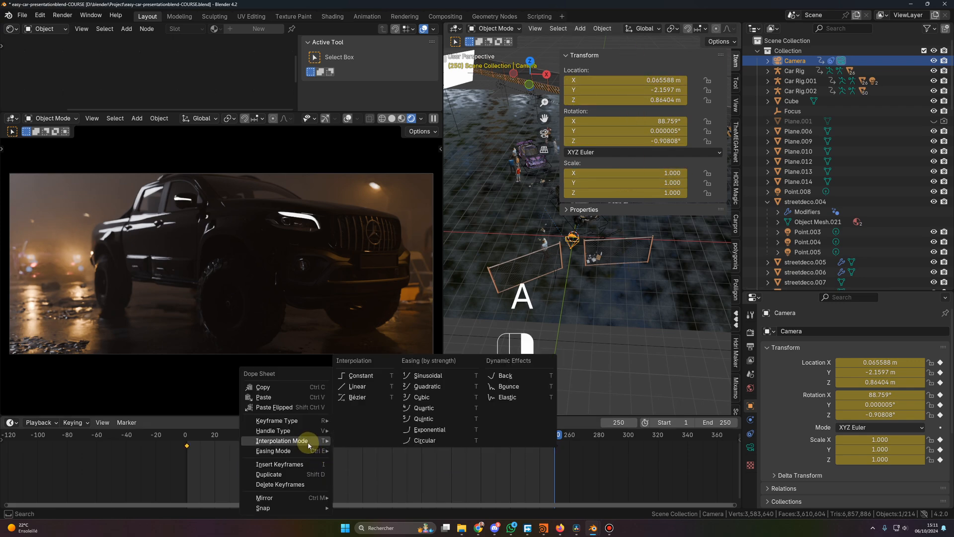
right_click(393, 455)
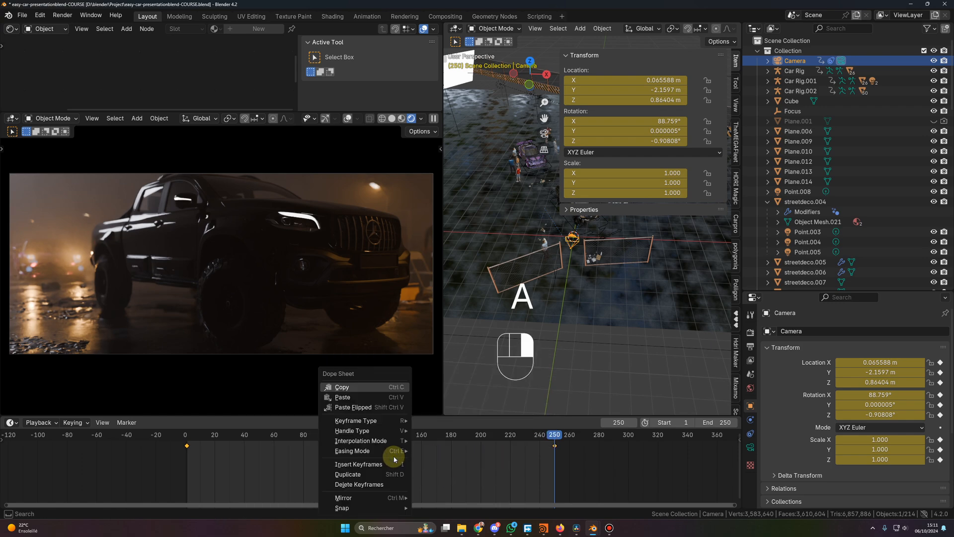
mouse_move(375, 447)
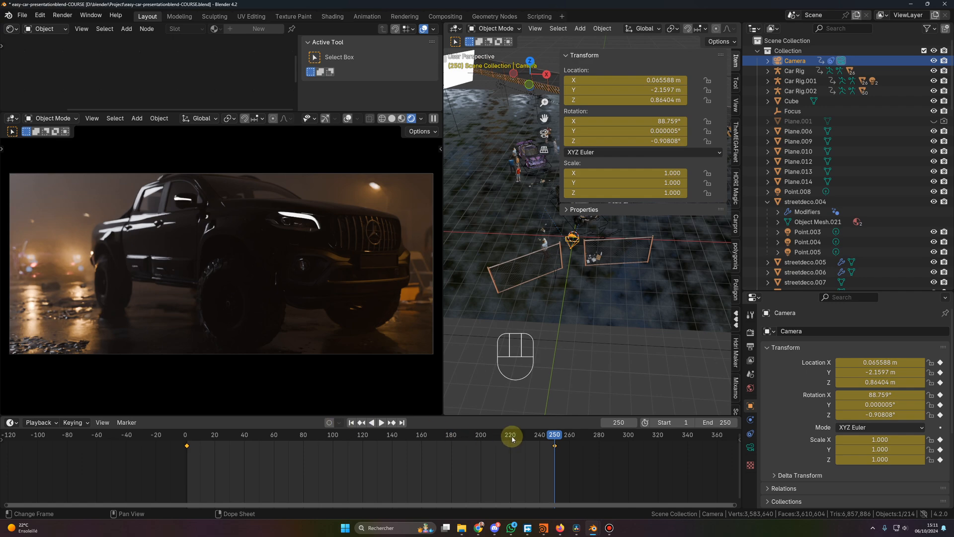
Enlarge the Properties editor and examine the camera's Depth of Field and Camera Shakify settings
scroll(820, 249, down, 15)
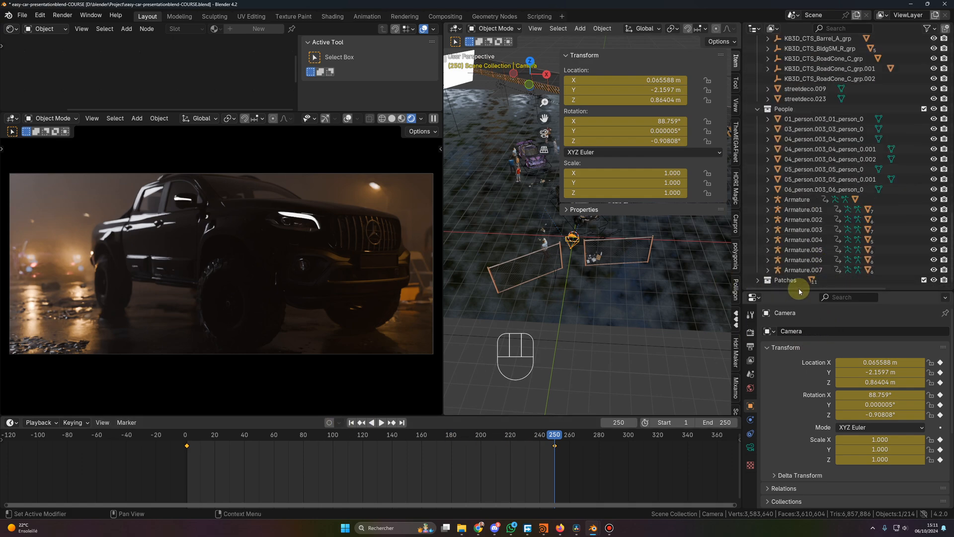
drag(795, 290, 795, 167)
click(750, 328)
scroll(810, 430, down, 10)
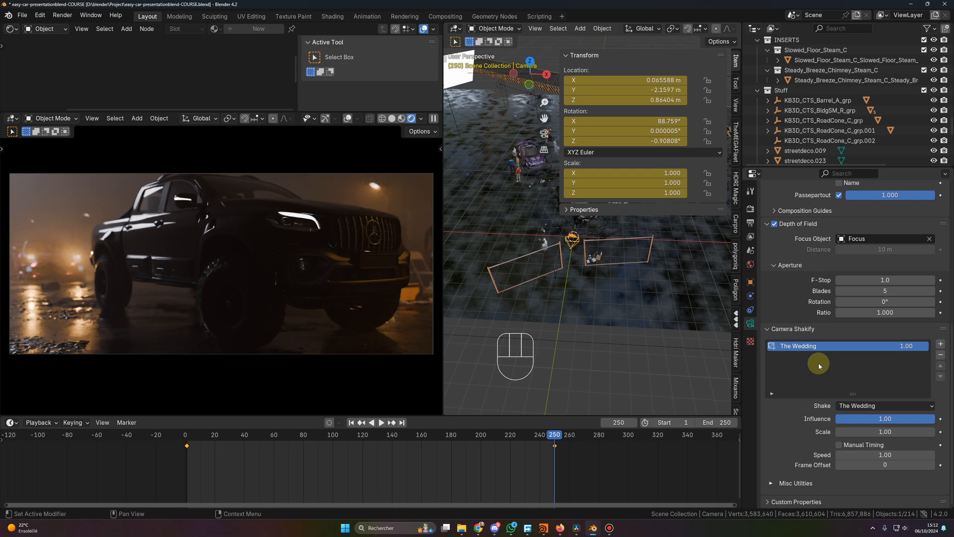
Open the add-on preferences, find the option for installing an add-on from disk, and close the preferences
click(40, 16)
click(68, 142)
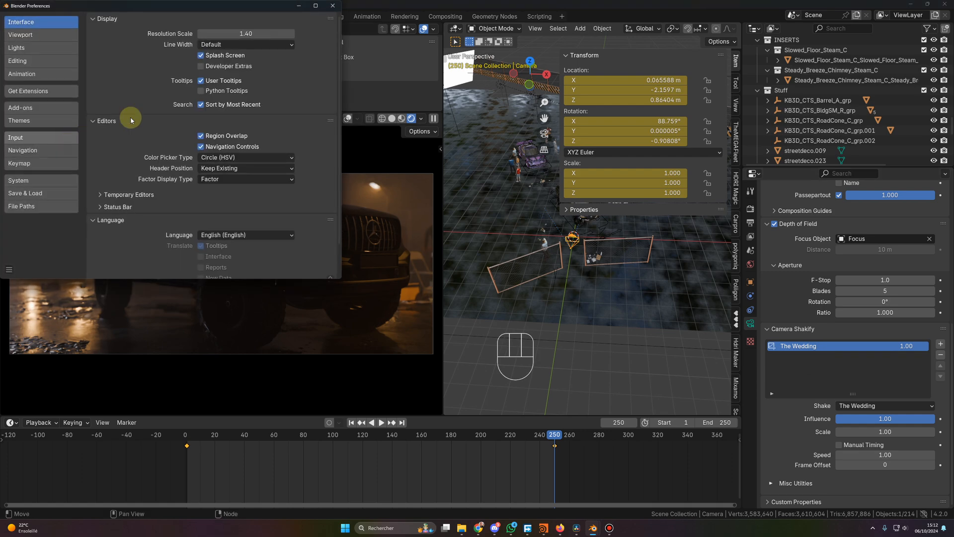
click(30, 108)
click(332, 21)
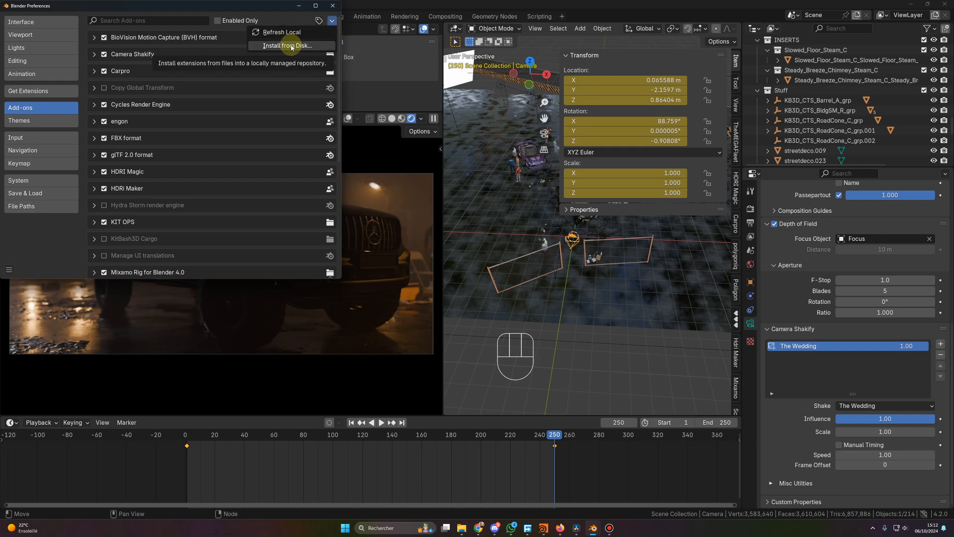
click(333, 7)
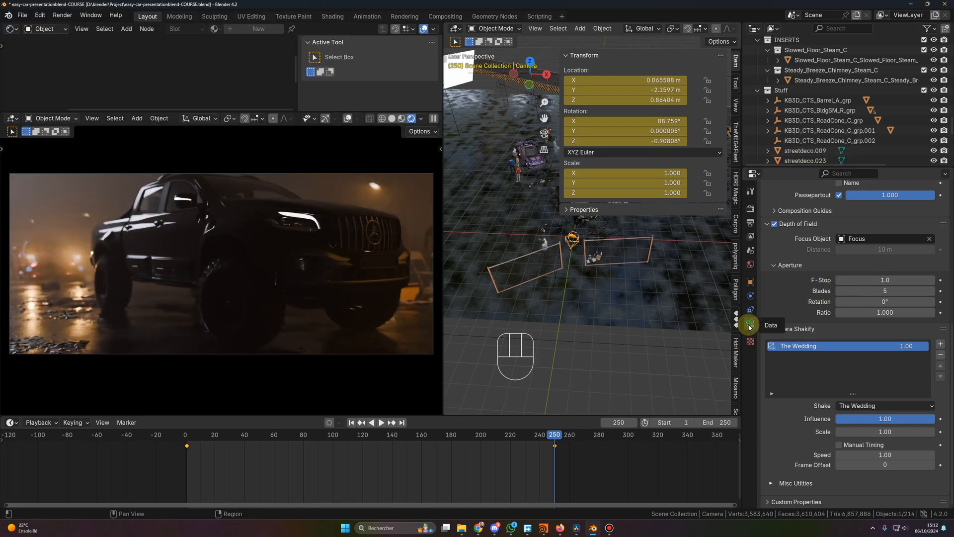
Return to frame 3 and review the render sampling and denoising settings
click(191, 436)
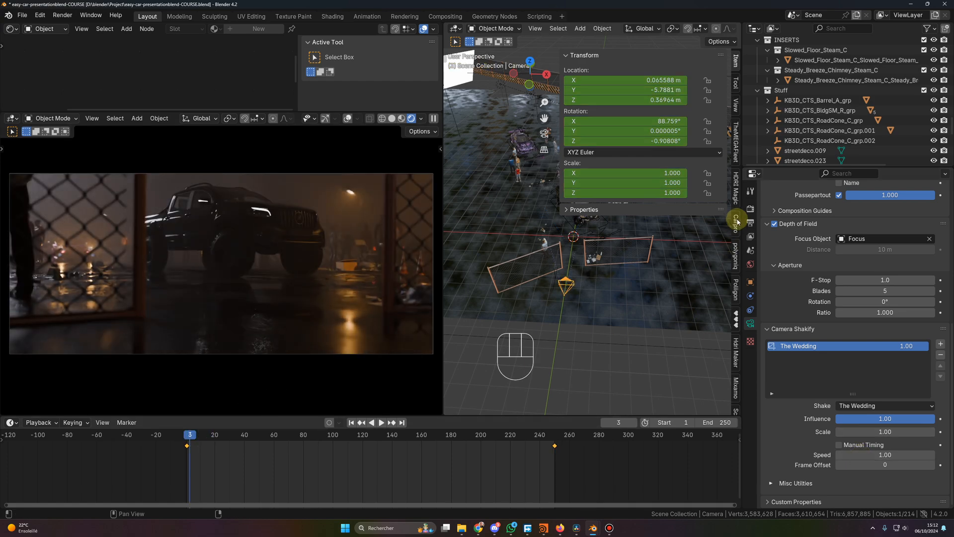
click(750, 209)
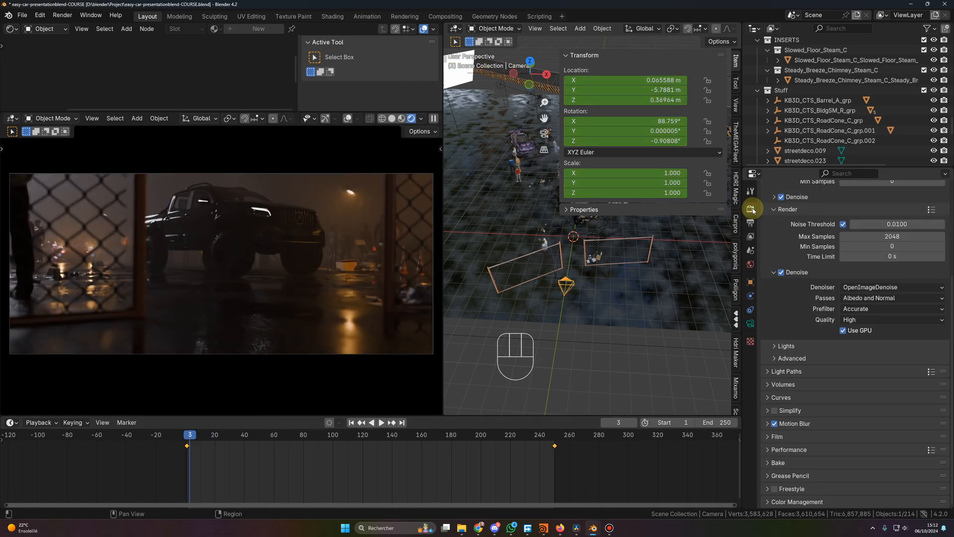
scroll(808, 317, up, 1)
scroll(808, 317, up, 5)
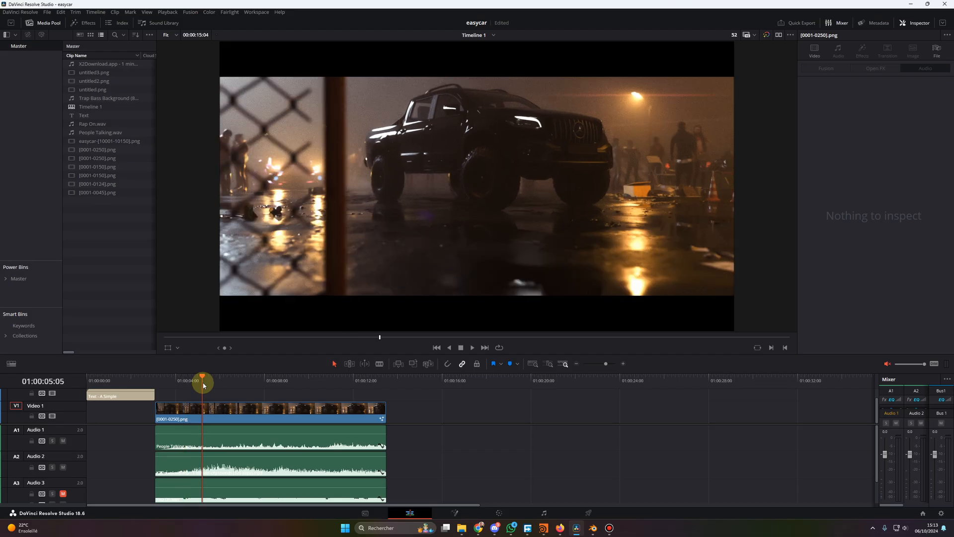
Switch to DaVinci Resolve, examine the Fusion lens flare and glow nodes of the [0001-0250].png clip, and return to the edit timeline
click(228, 416)
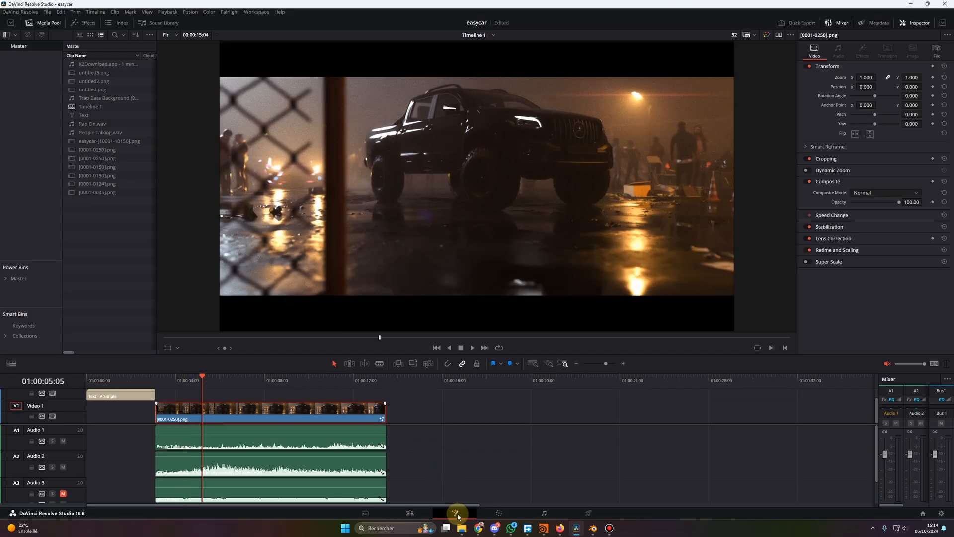
click(455, 513)
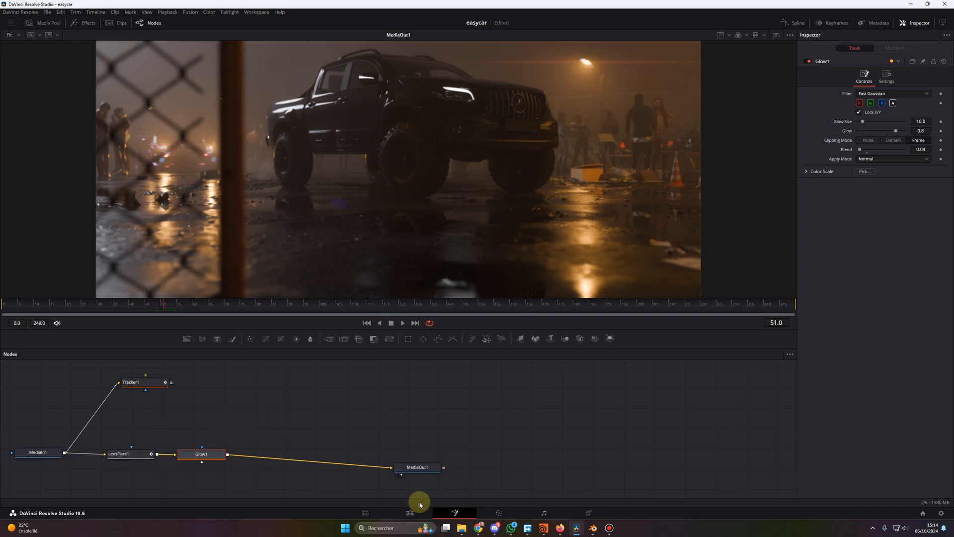
click(410, 513)
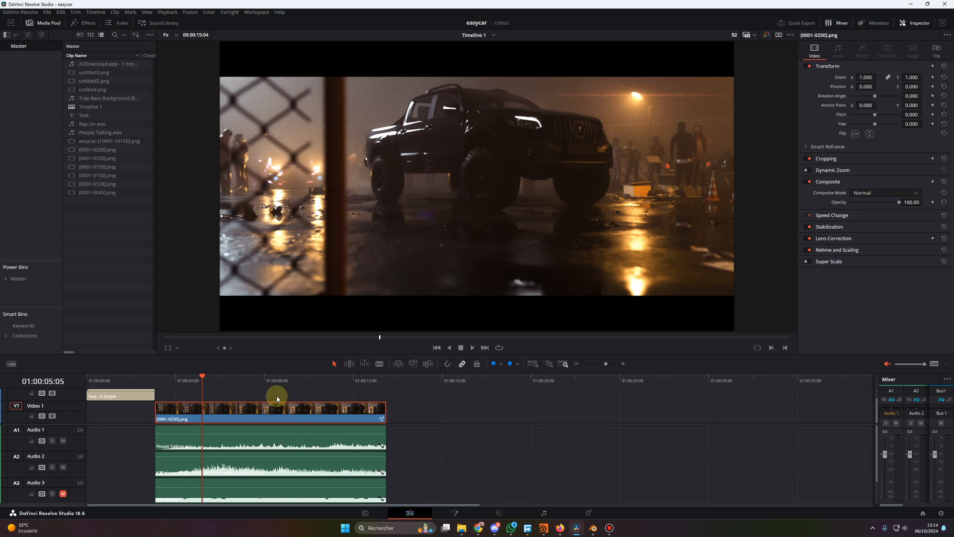
Scrub through the truck clip, examine its color grade and FilmConvert Nitrate node, and return to the edit timeline
drag(228, 380, 204, 385)
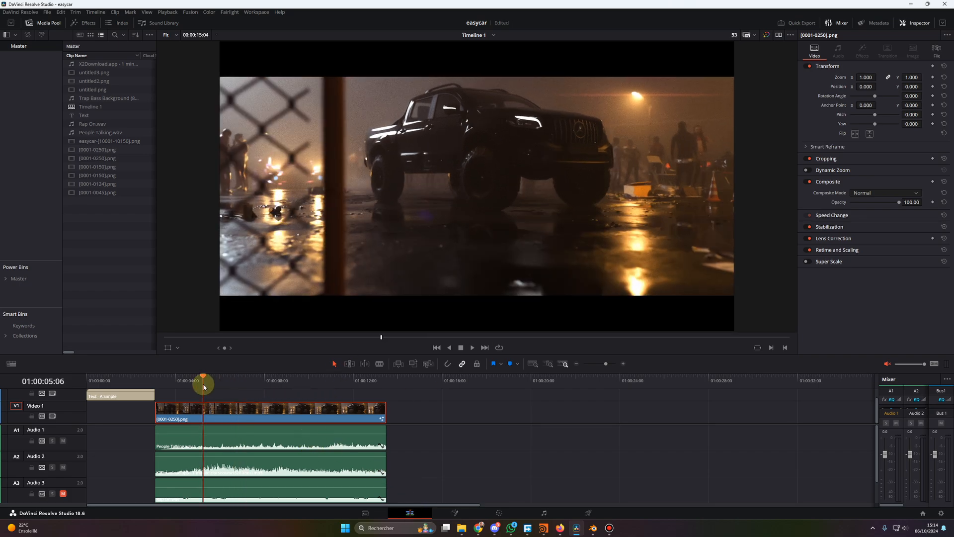
drag(223, 379, 208, 380)
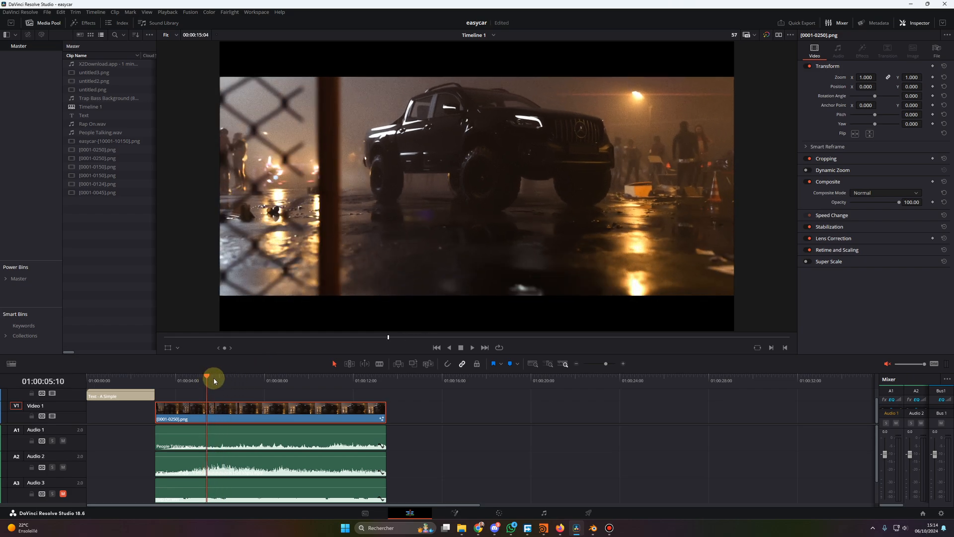
key(shift+6)
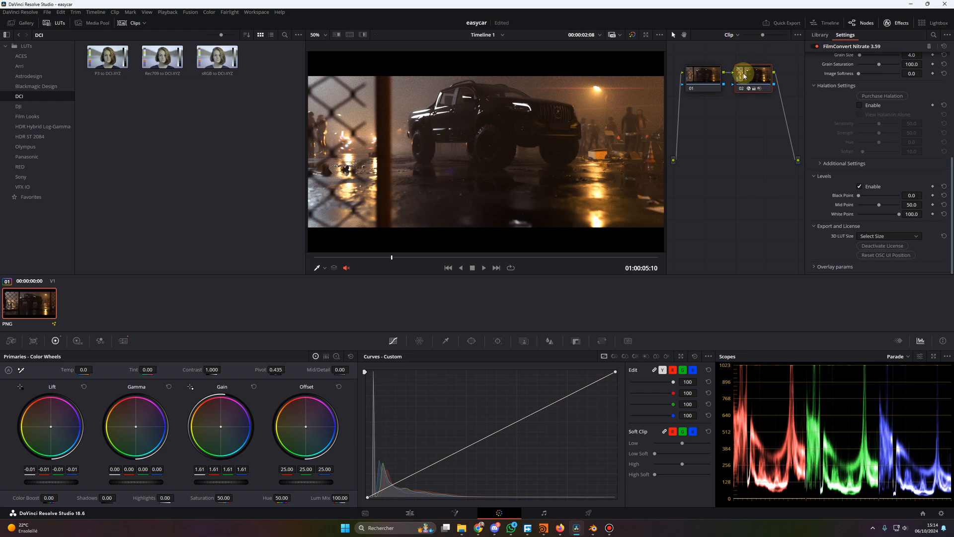
key(shift+4)
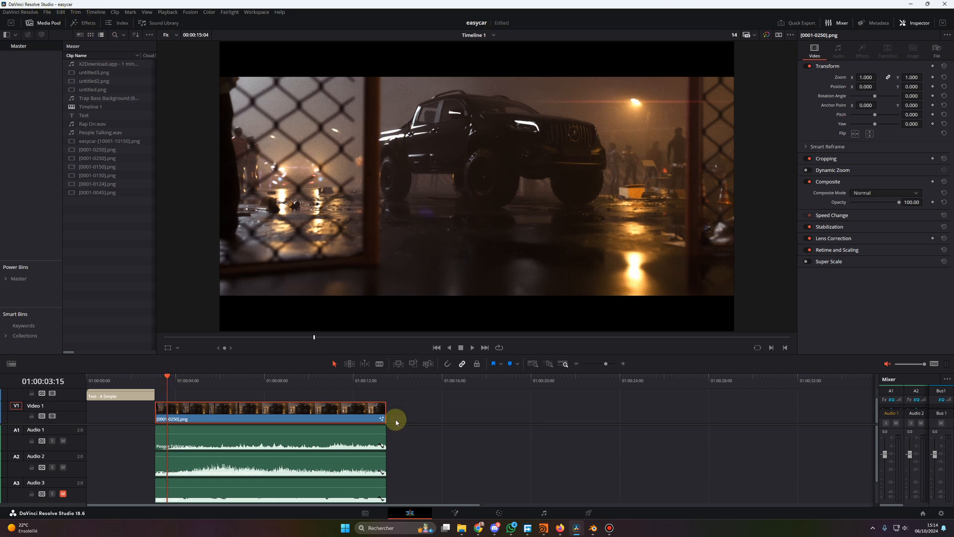
Check the Media page's Frame Display Mode options for importing an image sequence, and return to the edit timeline
key(shift+2)
click(455, 407)
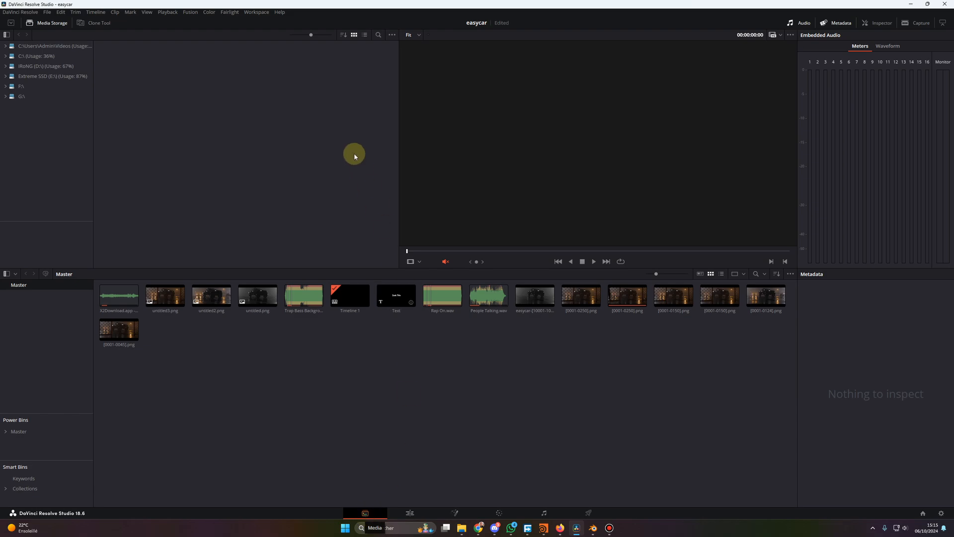
click(392, 36)
mouse_move(415, 46)
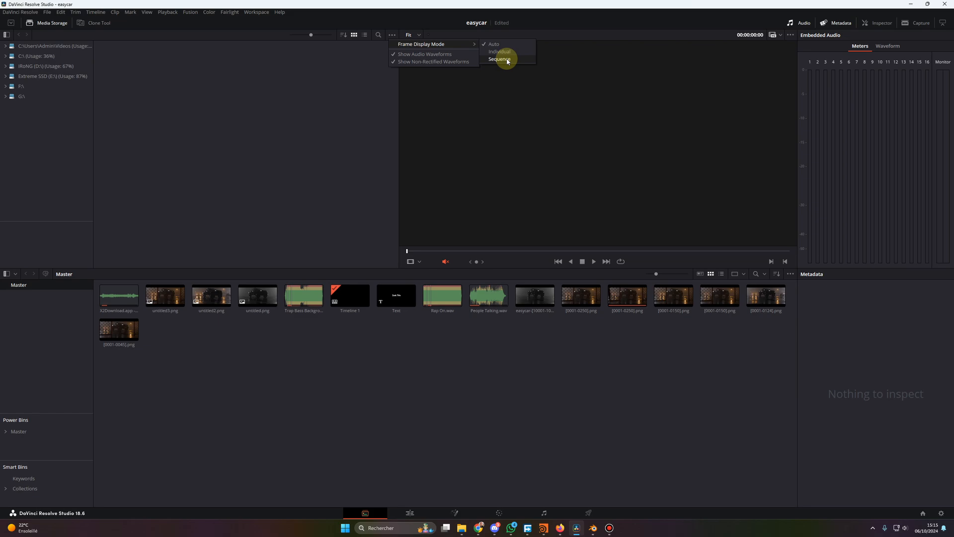
click(410, 512)
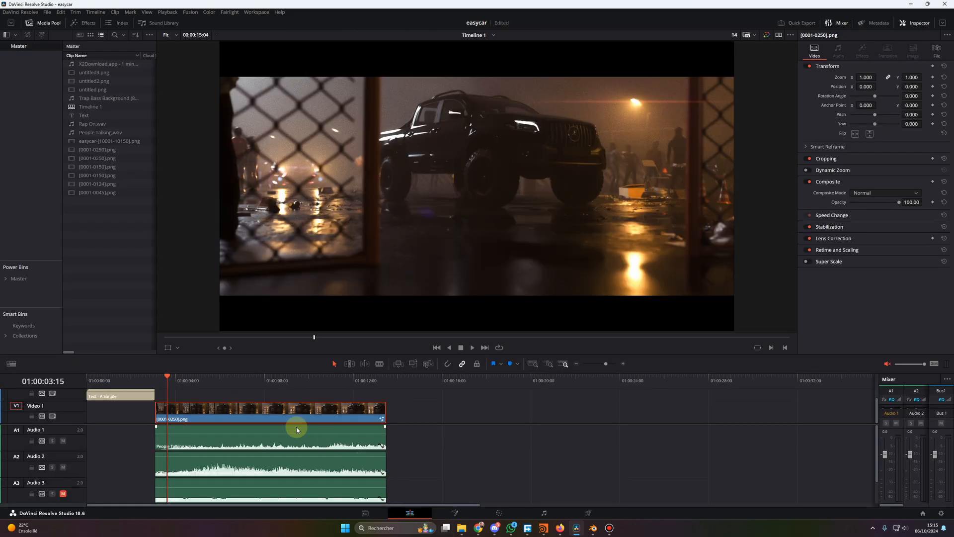
Play back the edited truck clip from near its start and scrub its opening frames
drag(187, 378, 180, 377)
click(179, 379)
key(space)
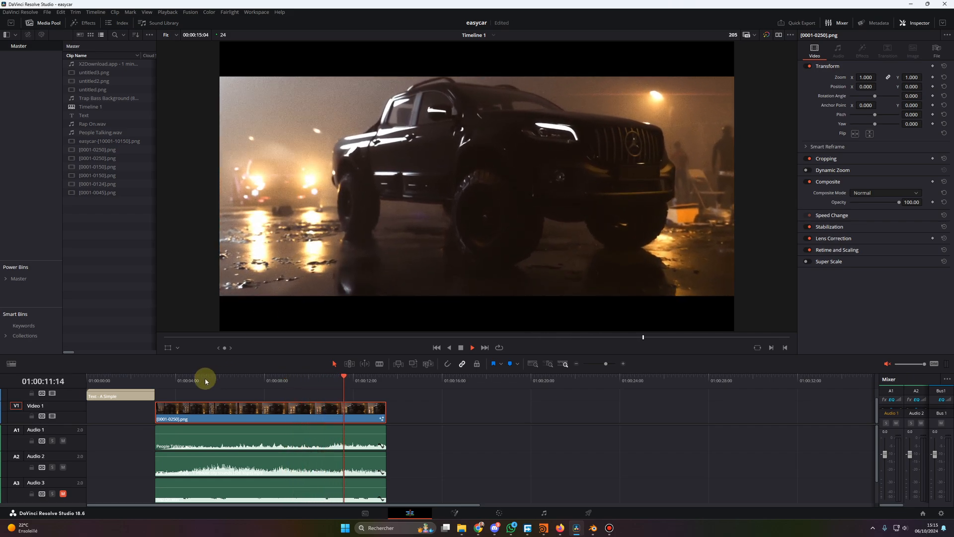
click(171, 379)
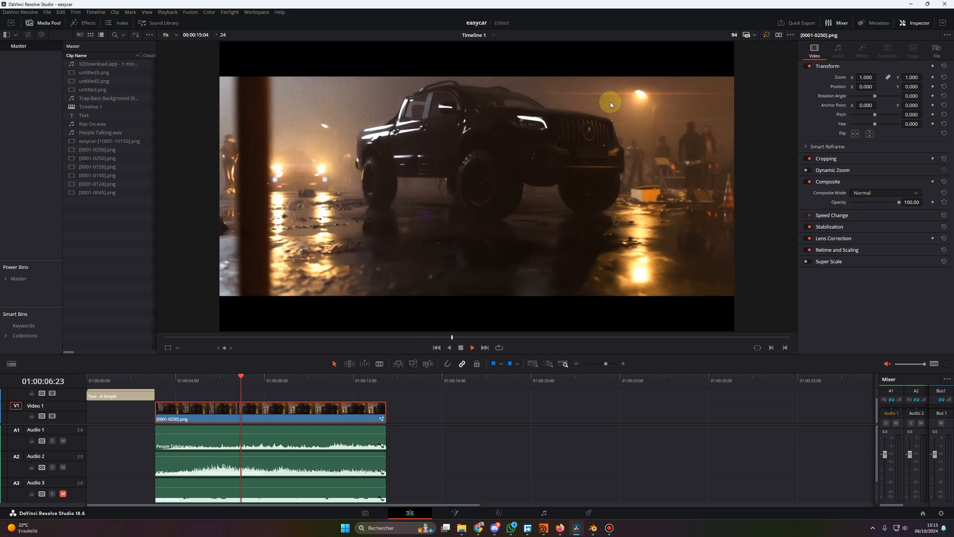
click(172, 379)
drag(173, 380, 180, 380)
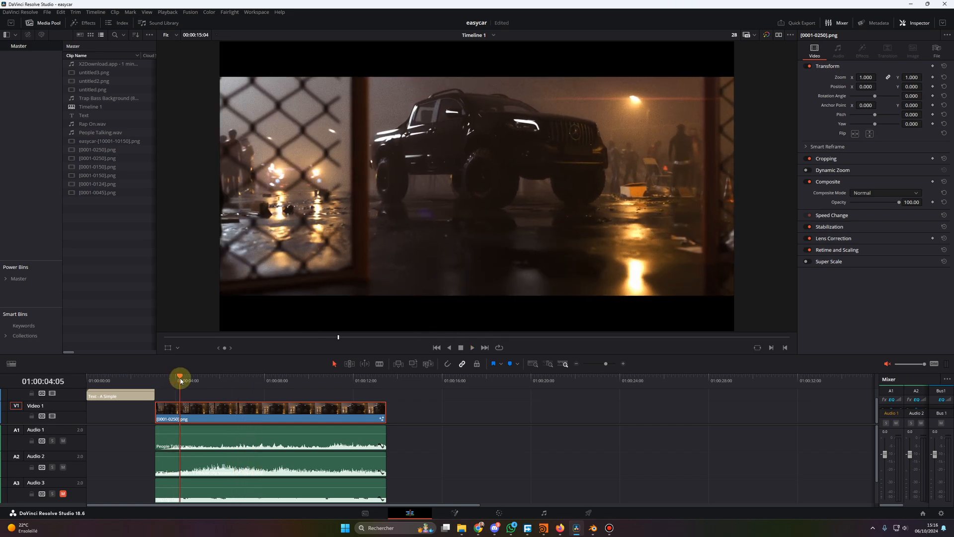